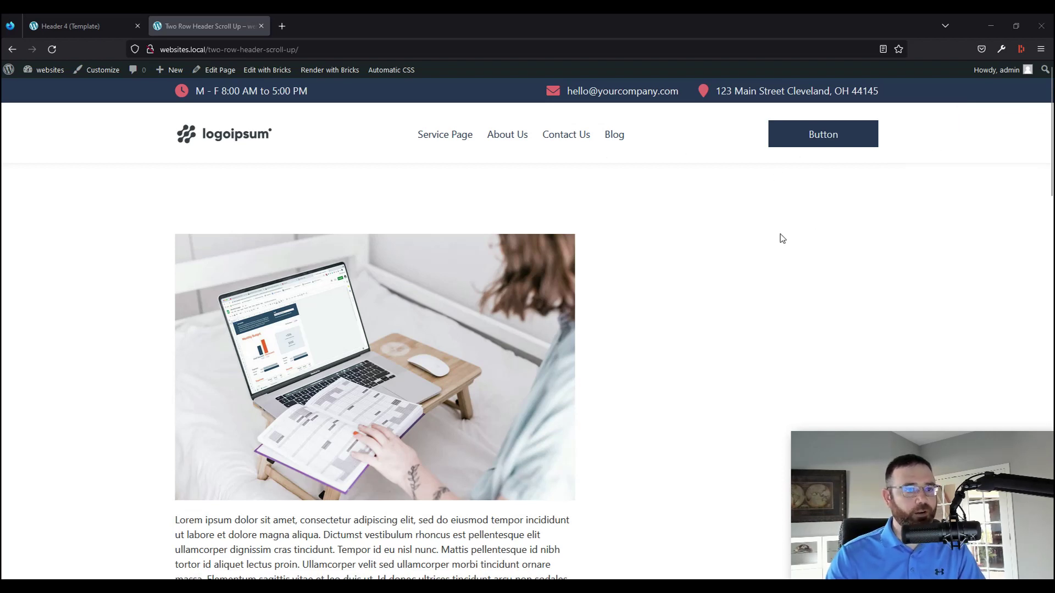
# Step: Scroll the page down and back up to see how the header behaves
pyautogui.scroll(-2, 688, 267)
pyautogui.scroll(-10, 690, 267)
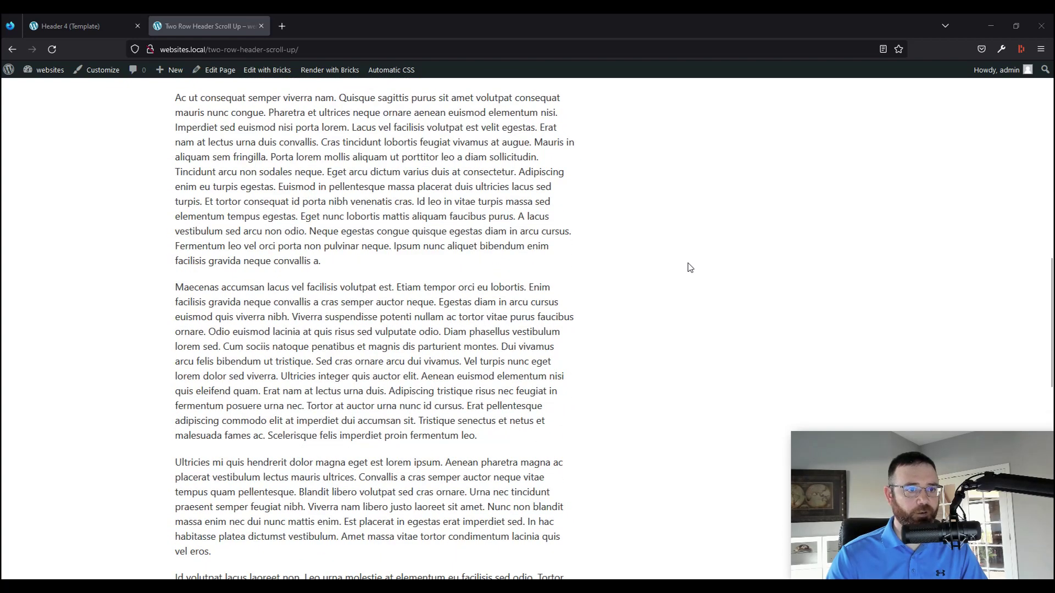
pyautogui.scroll(1, 690, 315)
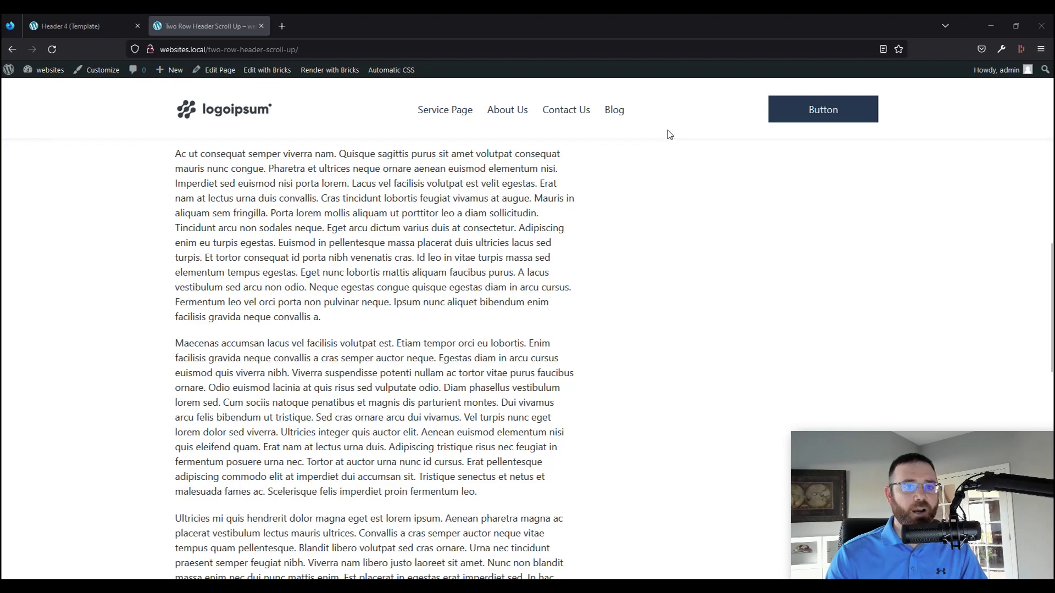
pyautogui.scroll(6, 707, 415)
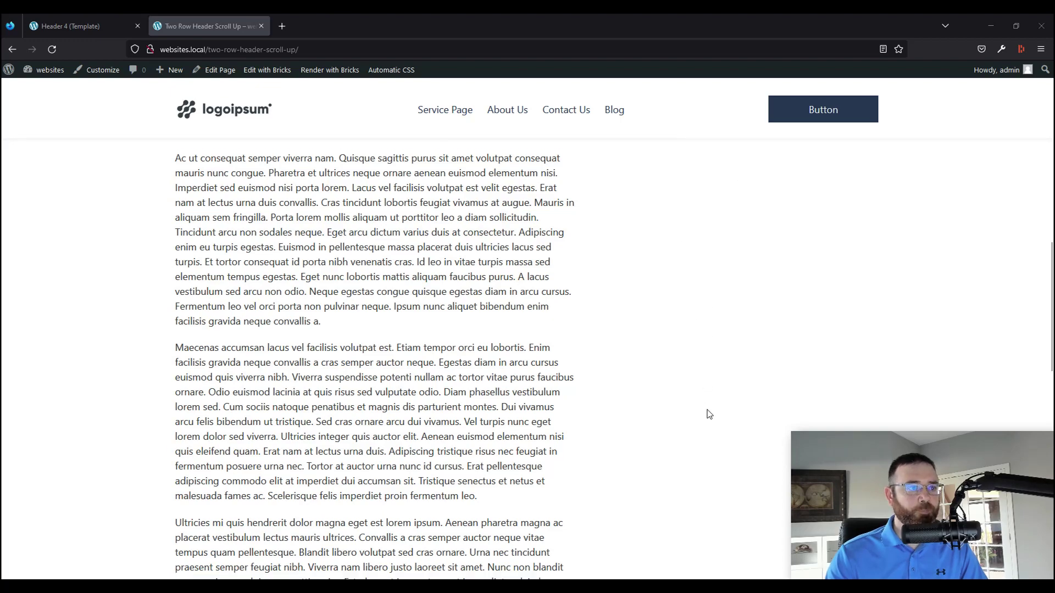
pyautogui.scroll(2, 709, 414)
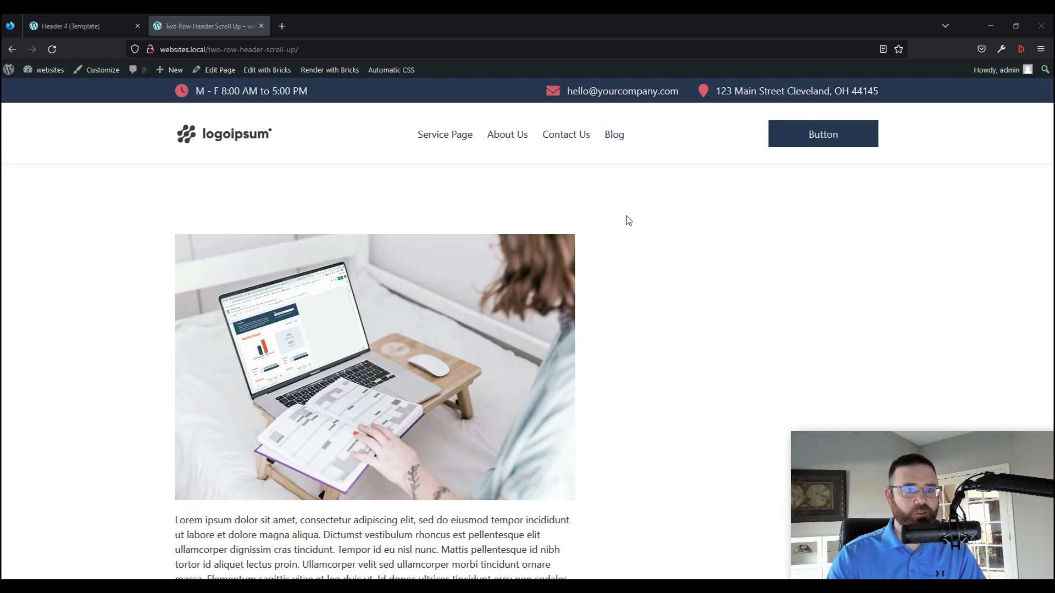
# Step: Inspect the page, enlarge DevTools text twice, and expand and select the header element
pyautogui.rightClick(628, 218)
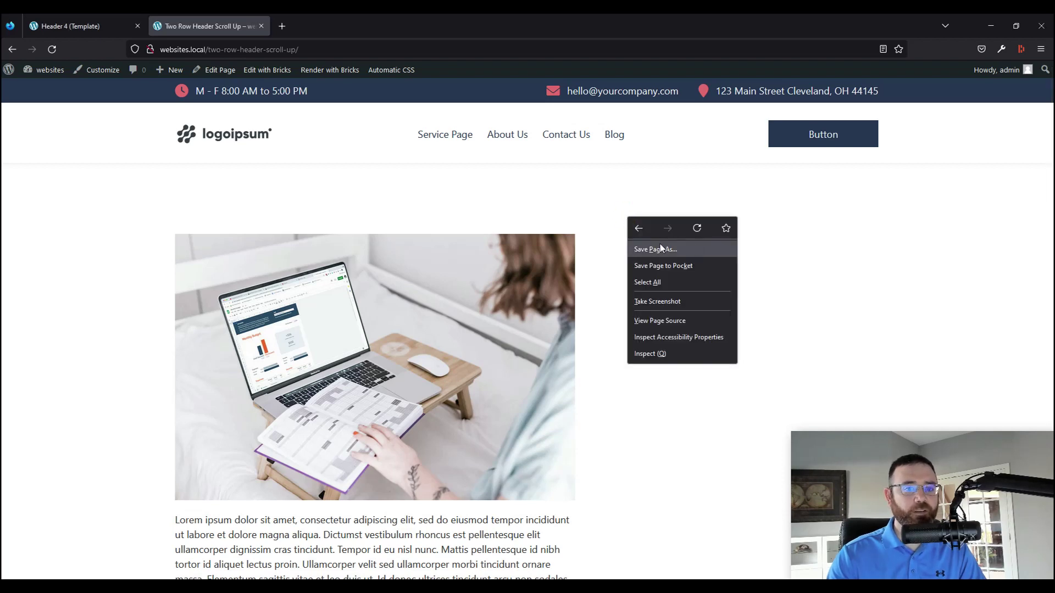
pyautogui.click(661, 354)
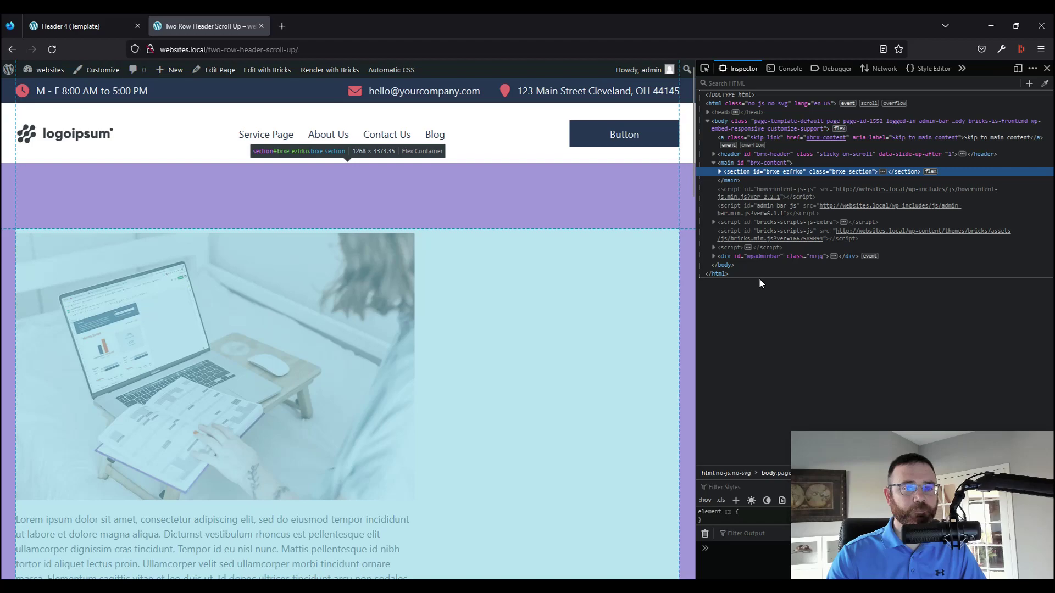
pyautogui.hotkey('ctrl', '+')
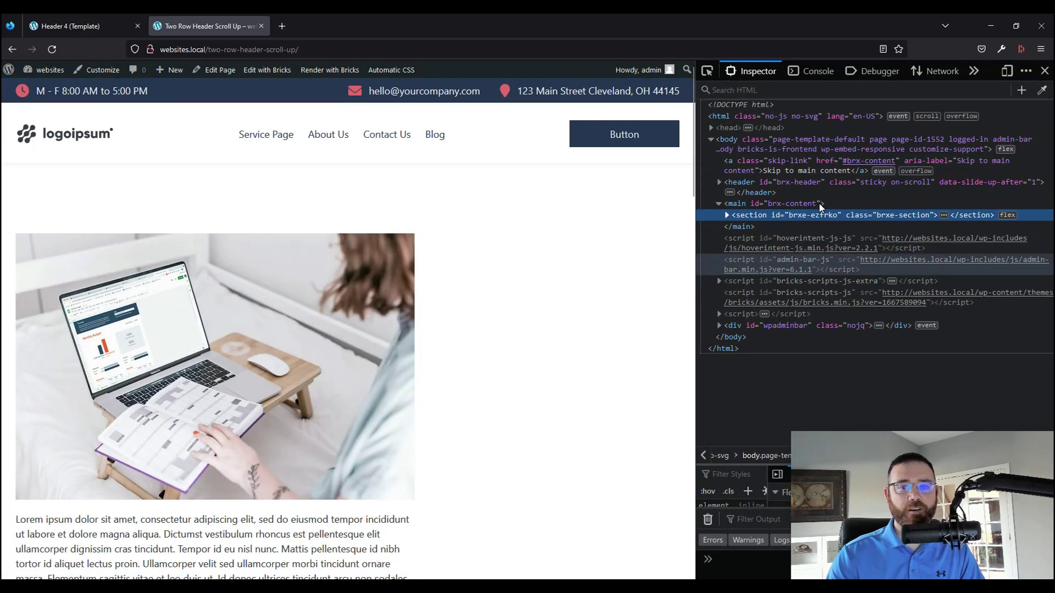
pyautogui.hotkey('ctrl', '+')
pyautogui.hotkey('ctrl', '+')
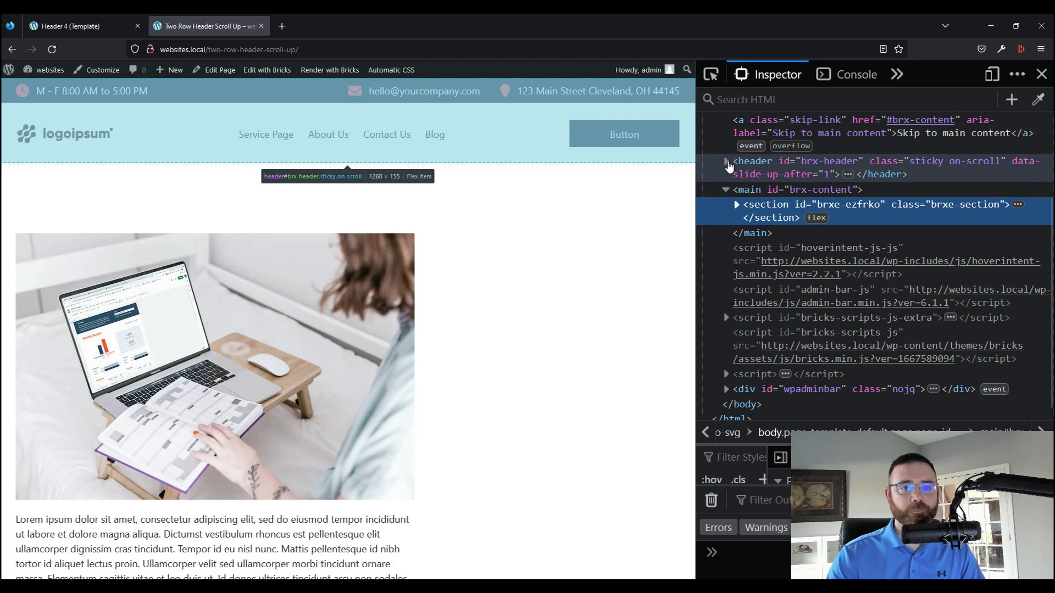
pyautogui.click(726, 163)
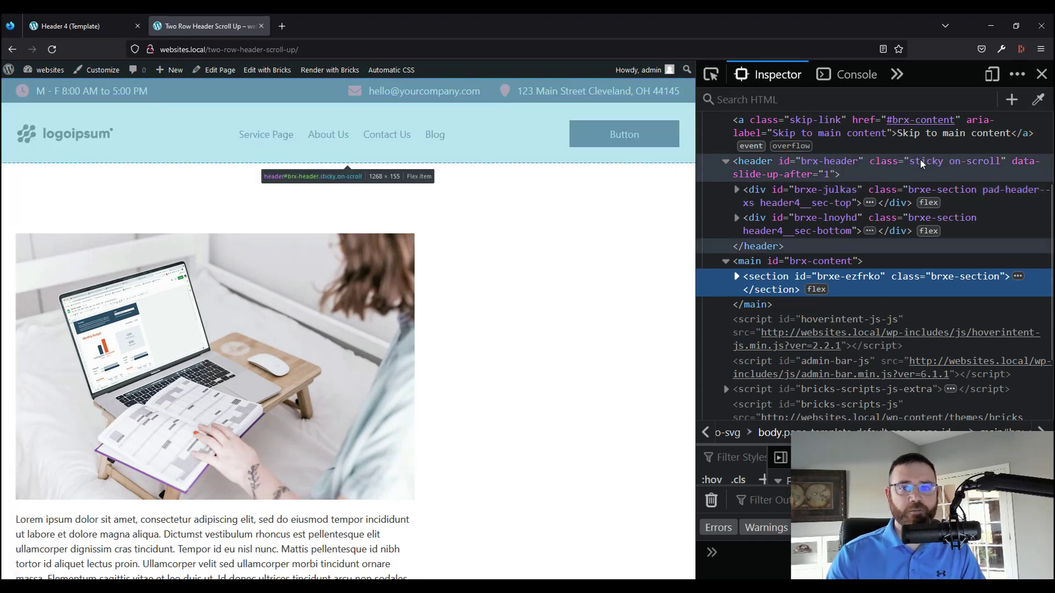
pyautogui.click(929, 165)
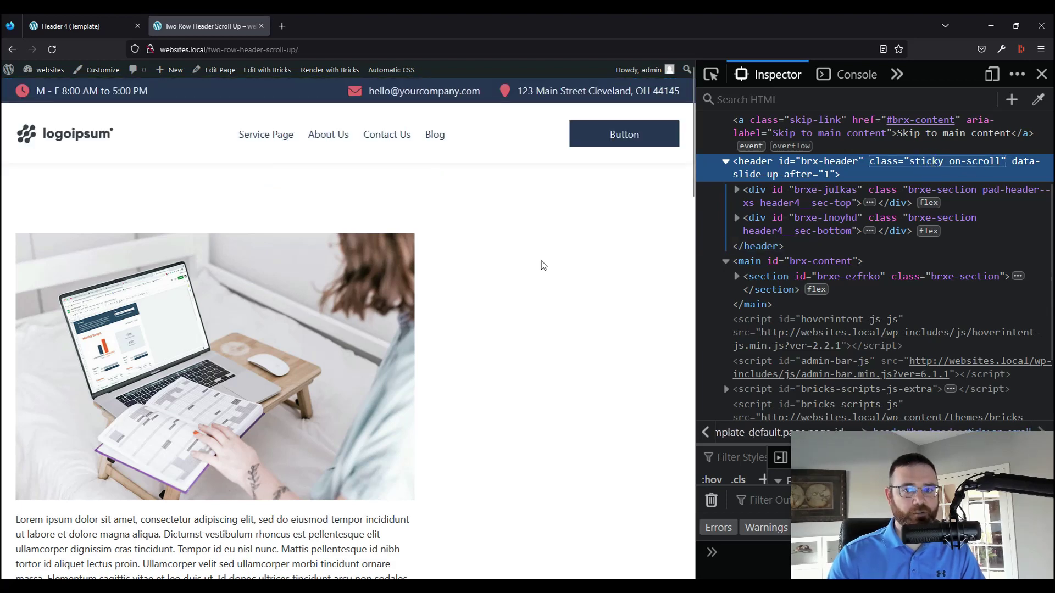
# Step: Scroll to watch the header's scrolling class toggle, and bring the CSS notes alongside
pyautogui.scroll(-5, 543, 265)
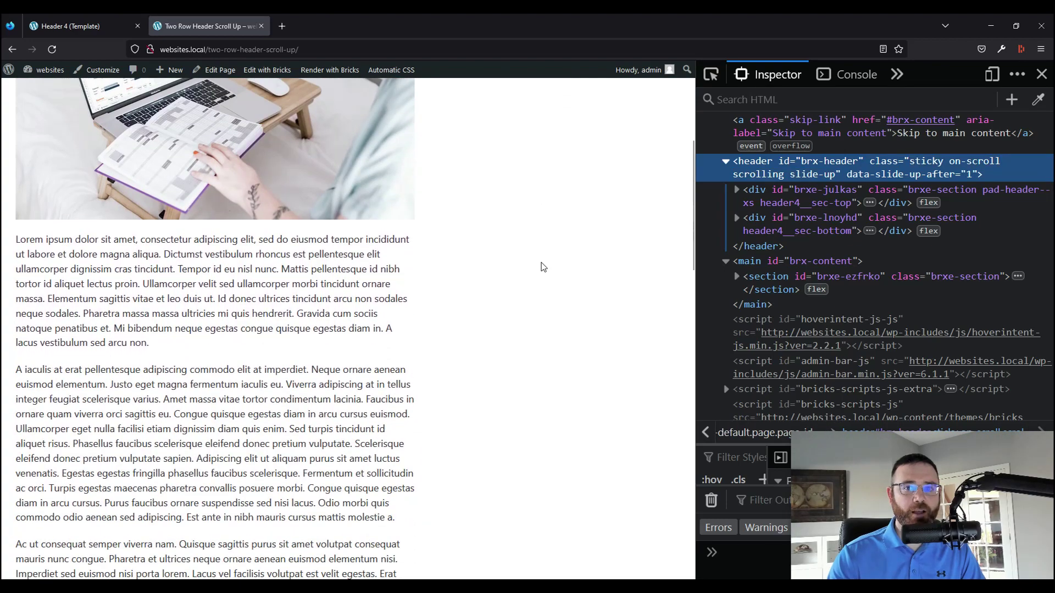
pyautogui.scroll(5, 543, 267)
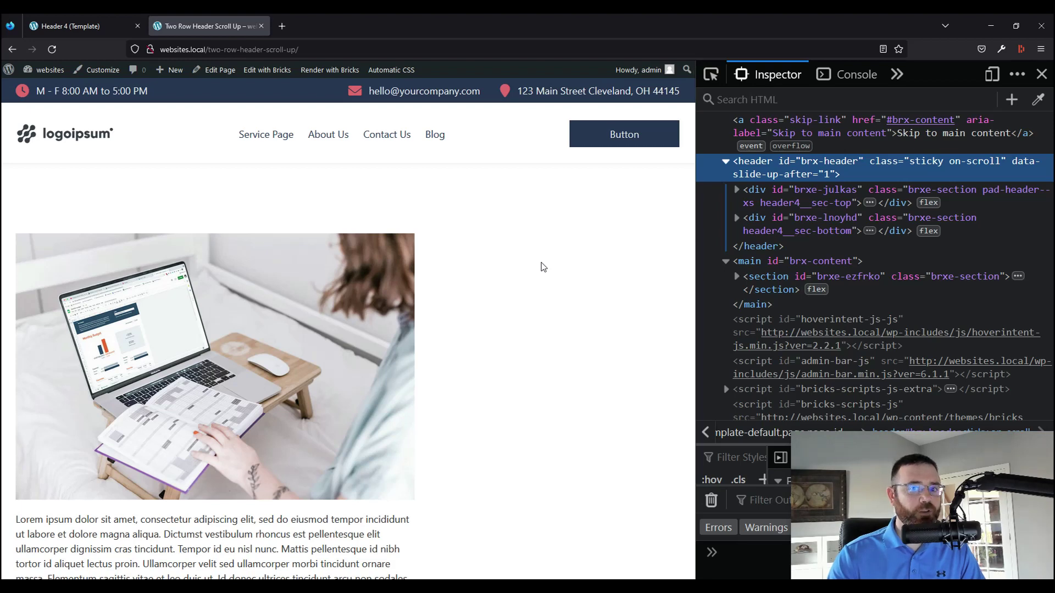
pyautogui.scroll(-5, 542, 267)
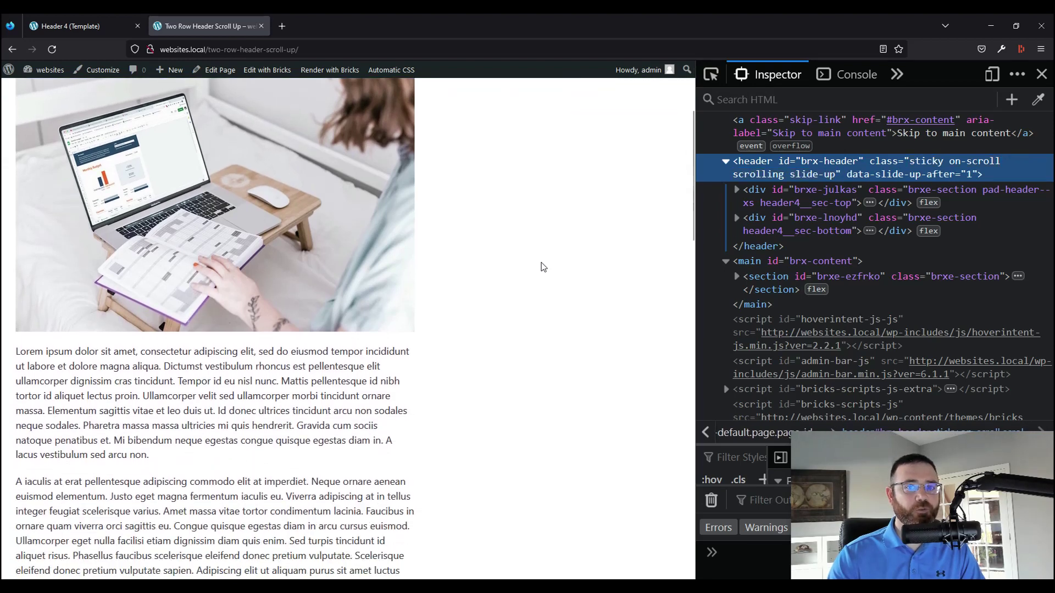
pyautogui.scroll(-1, 543, 267)
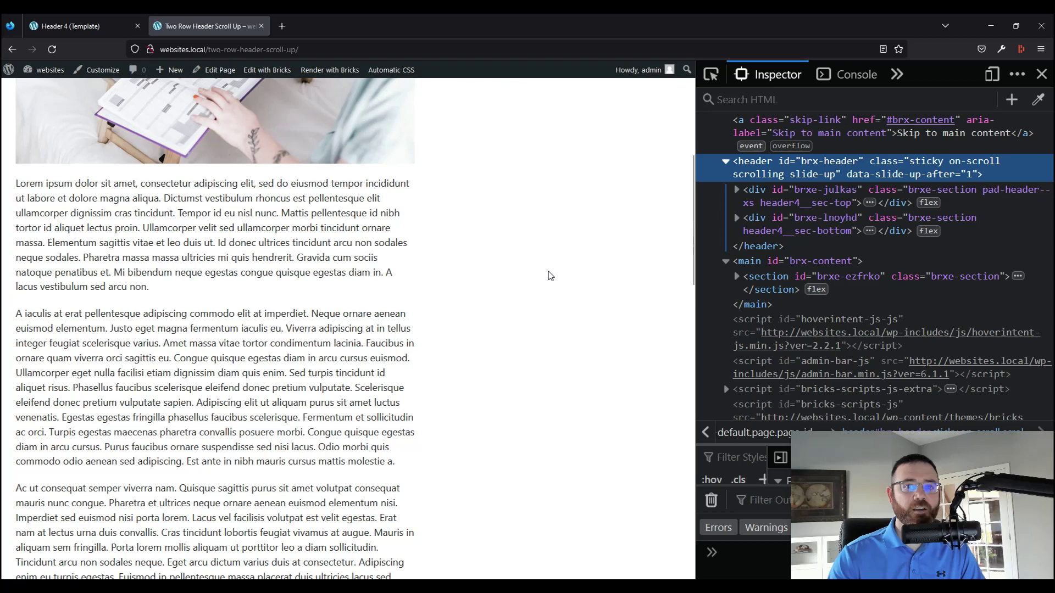
pyautogui.scroll(-1, 548, 275)
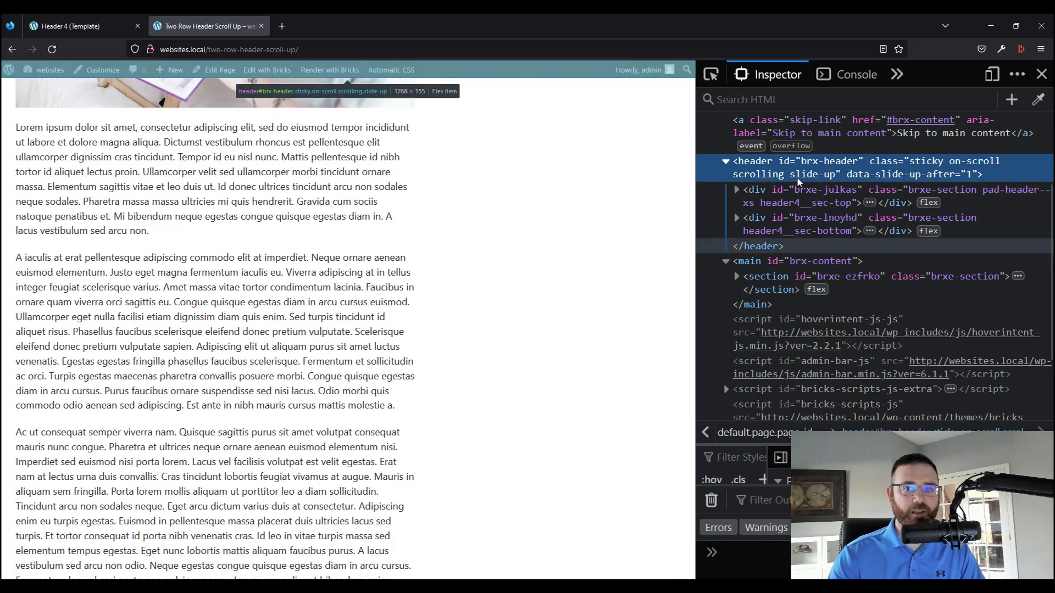
pyautogui.scroll(1, 386, 346)
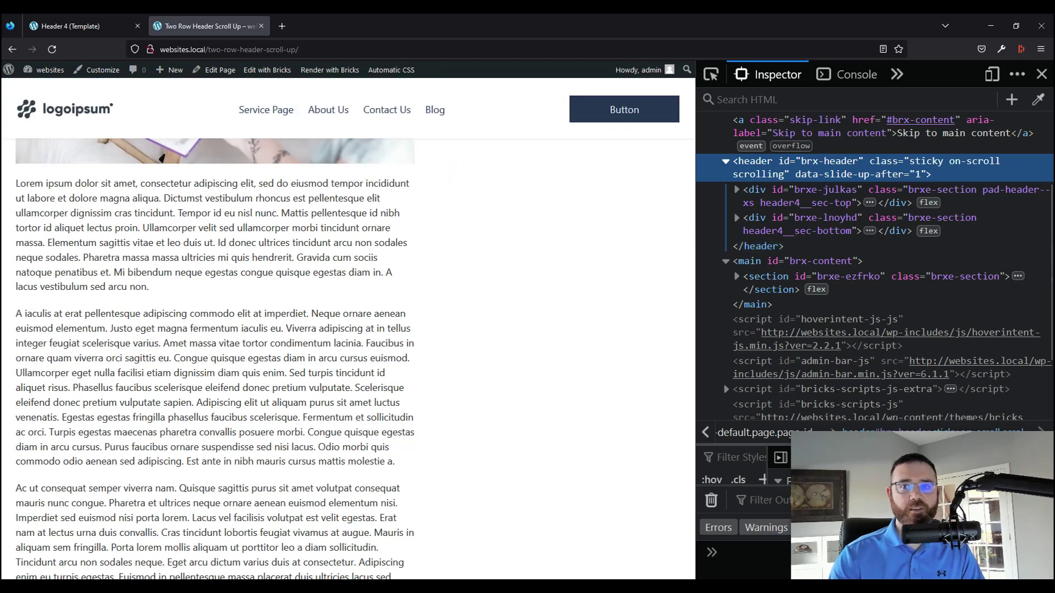
pyautogui.moveTo(1054, 204); pyautogui.dragTo(453, 208)
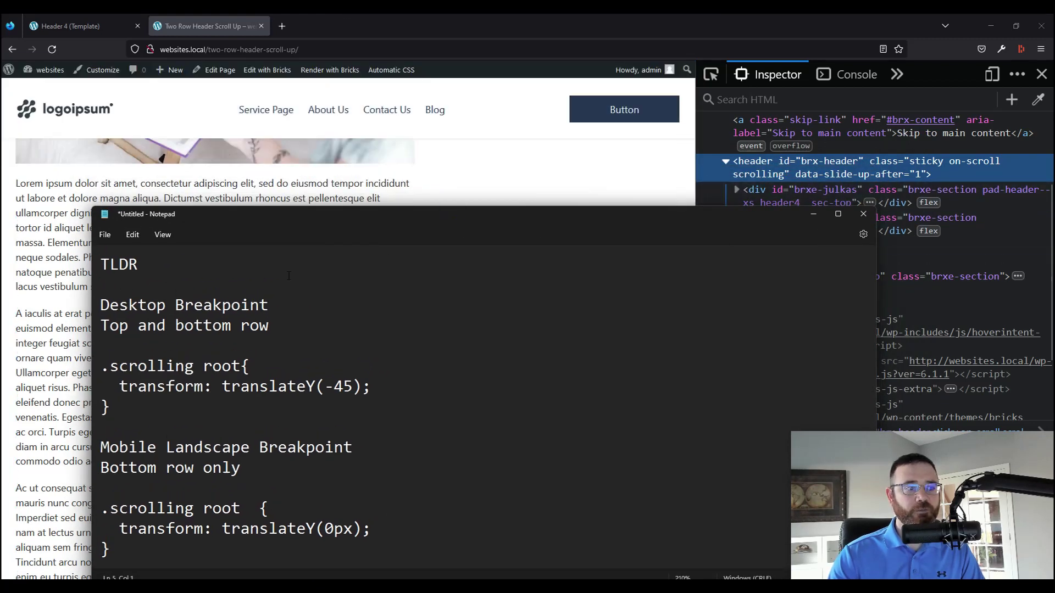
# Step: Place the text cursor just before 'root' in the CSS notes
pyautogui.moveTo(202, 364); pyautogui.dragTo(209, 366)
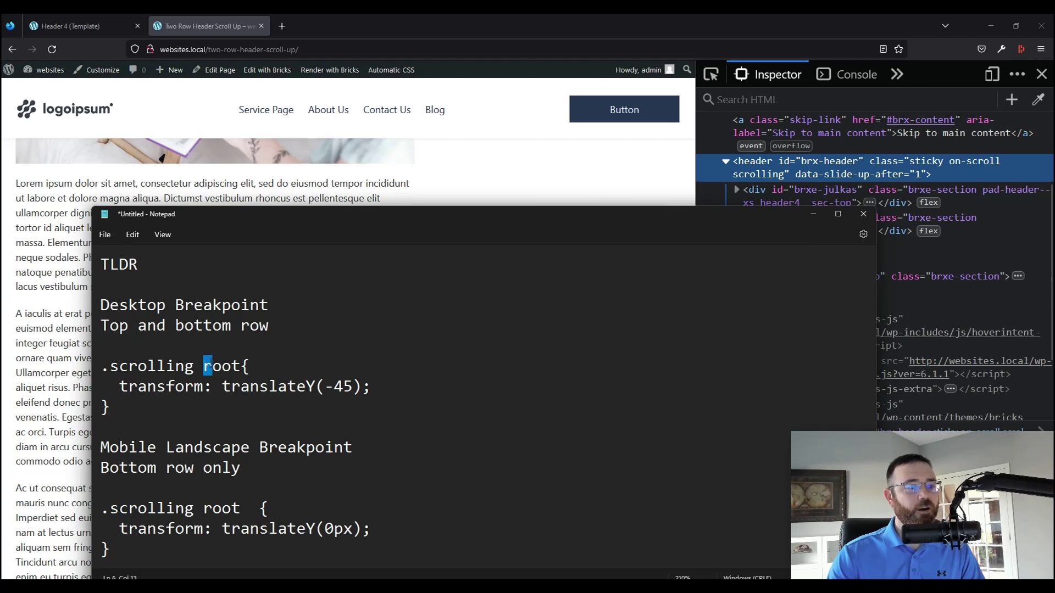
pyautogui.press('Left')
pyautogui.click(200, 365)
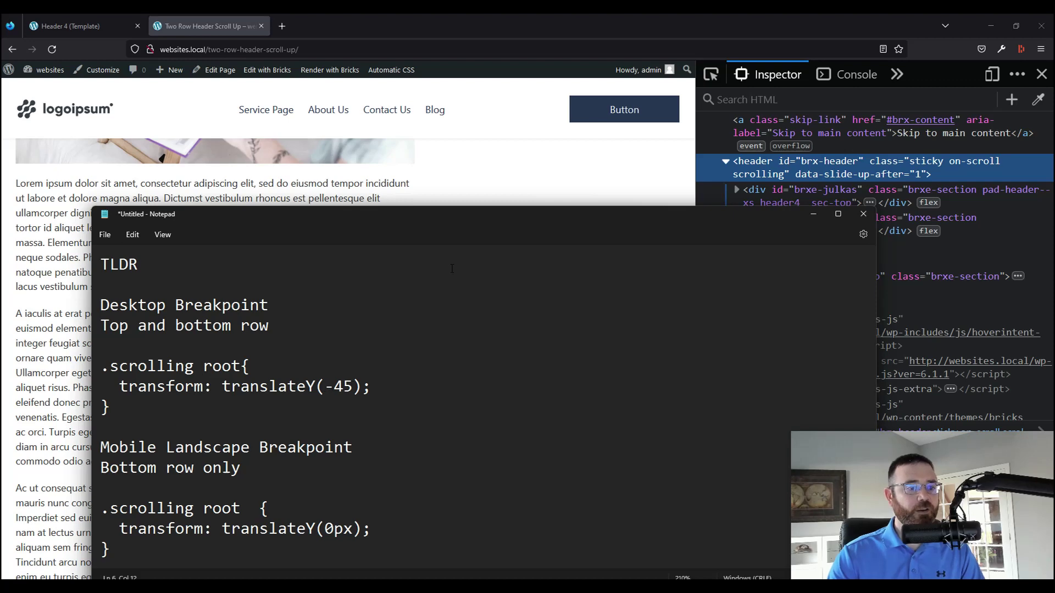
pyautogui.scroll(5, 516, 175)
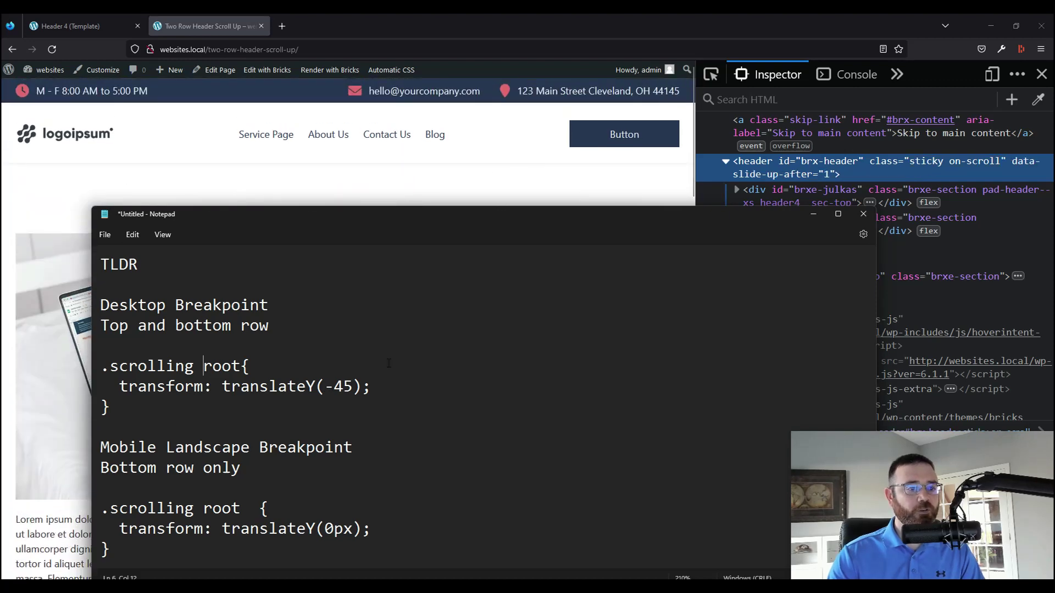
# Step: Clear the -45 value from translateY() and narrow the page to its mobile width
pyautogui.moveTo(324, 386); pyautogui.dragTo(352, 387)
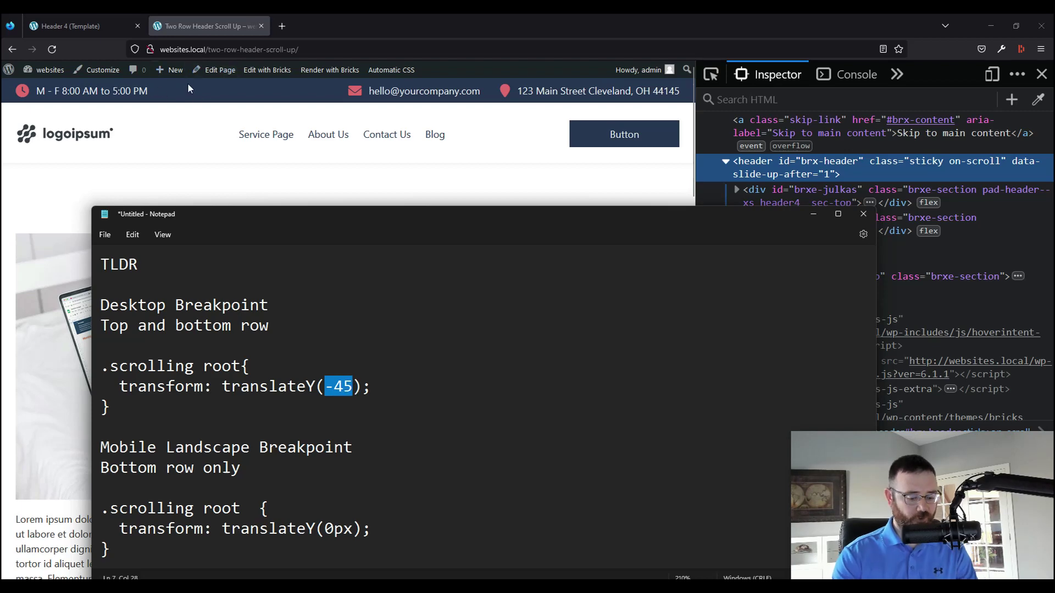
pyautogui.write('height of the top row')
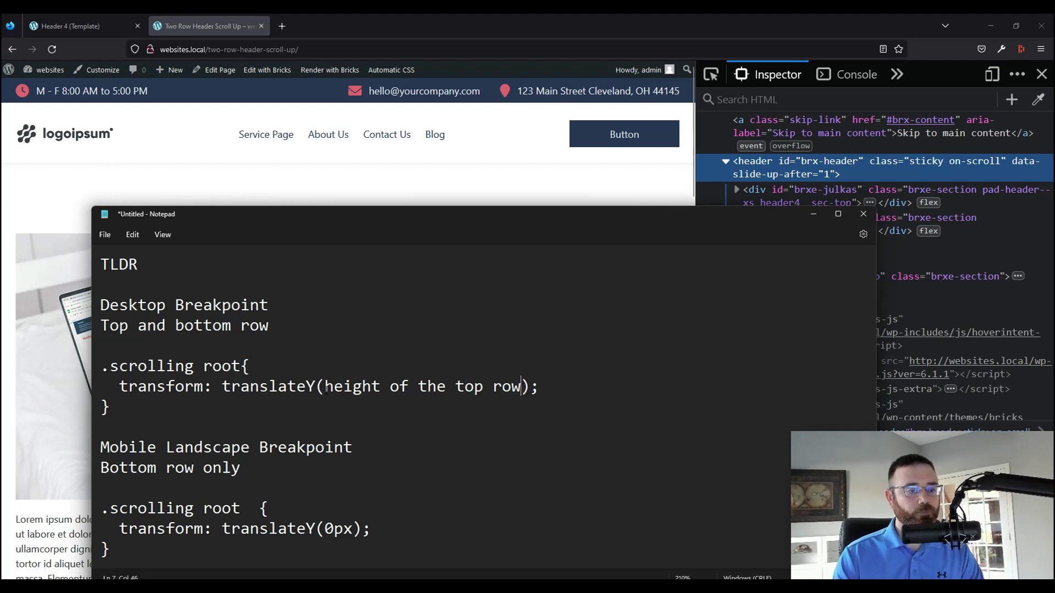
pyautogui.moveTo(326, 391); pyautogui.dragTo(522, 390)
pyautogui.press('BackSpace')
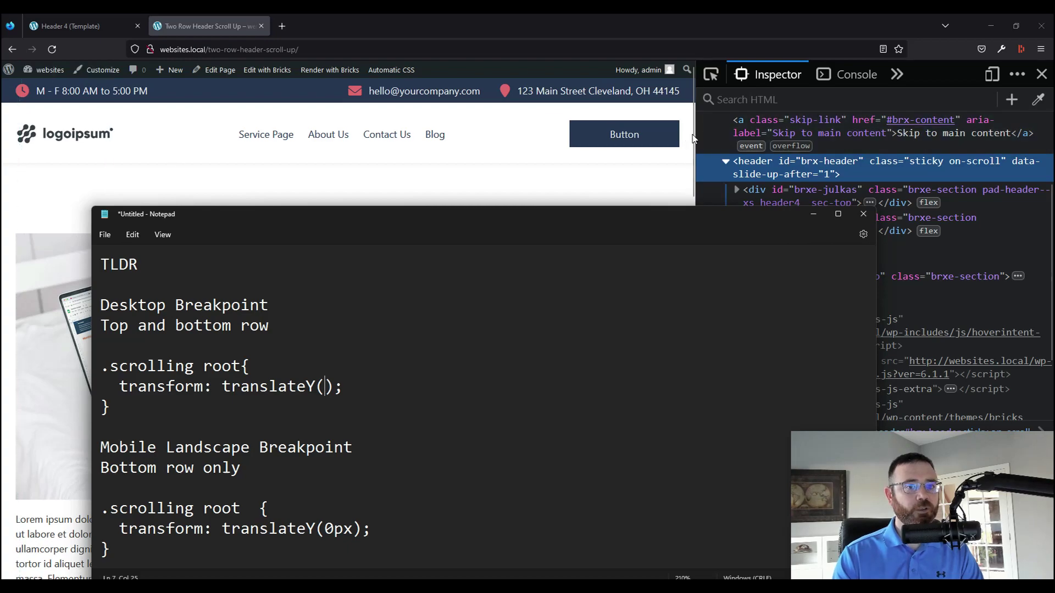
pyautogui.moveTo(695, 140); pyautogui.dragTo(398, 141)
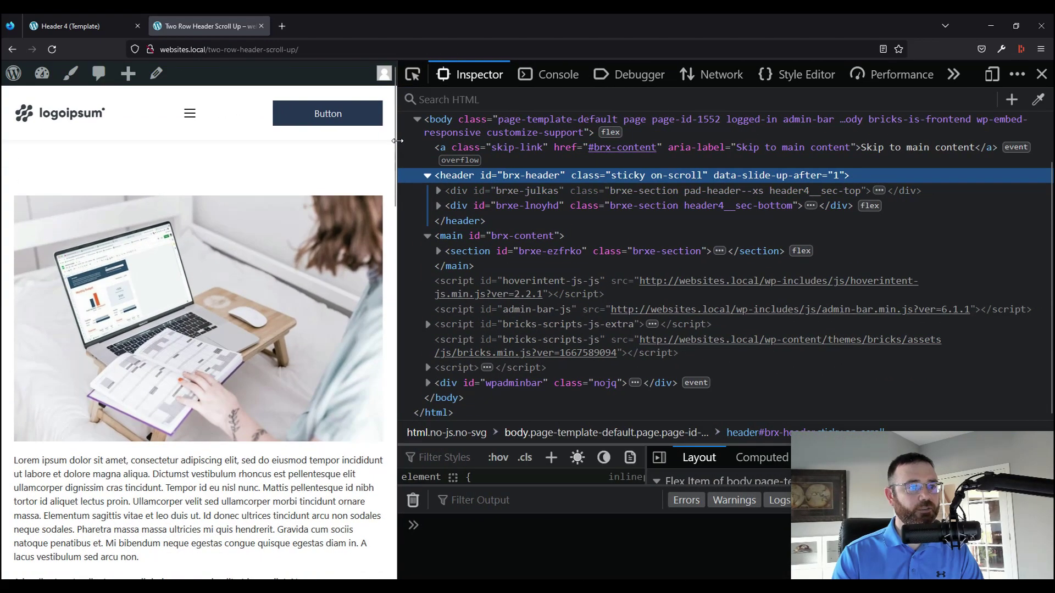
# Step: Enter -45px inside the desktop rule's translateY() and move the notes window aside
pyautogui.hotkey('alt', 'Tab')
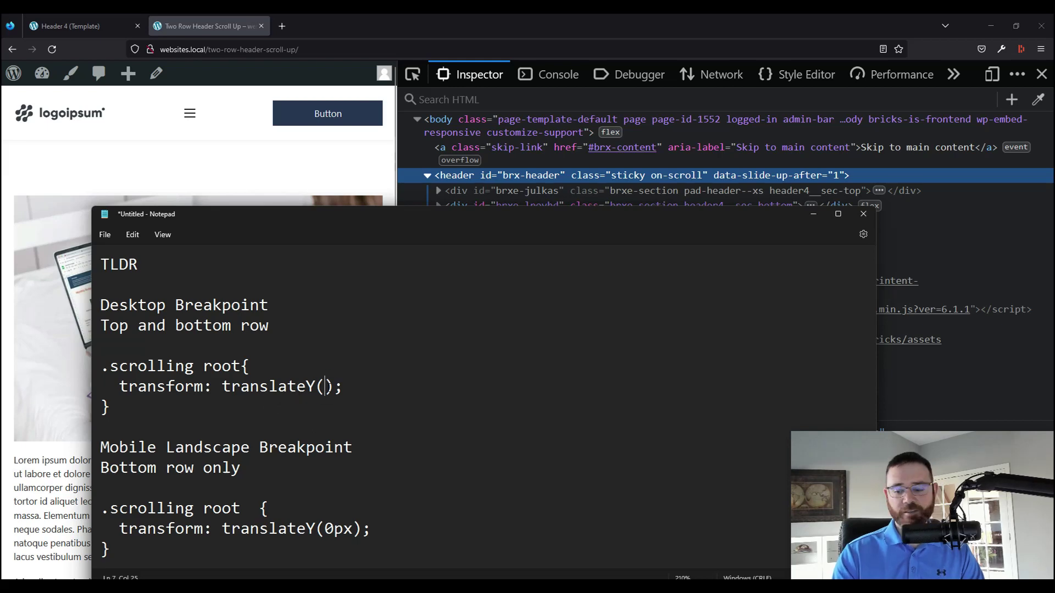
pyautogui.write('-45')
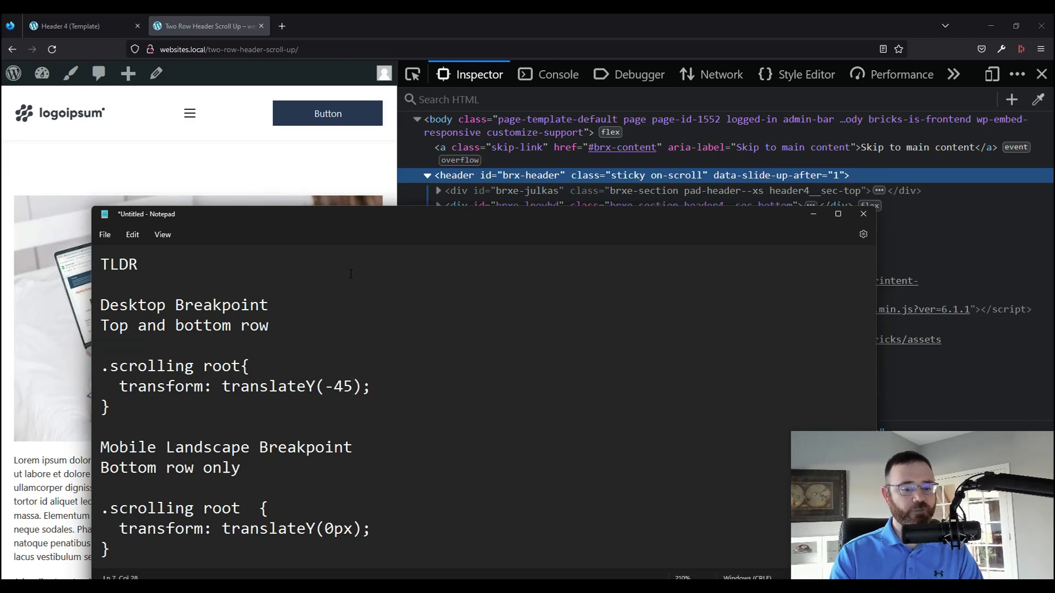
pyautogui.write('px')
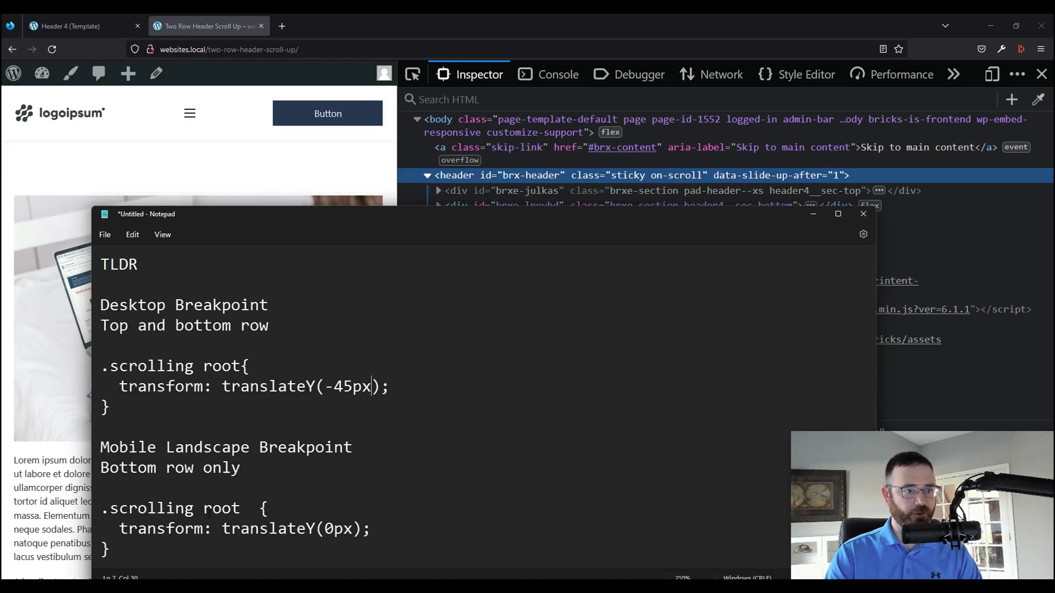
pyautogui.moveTo(367, 222); pyautogui.dragTo(363, 202)
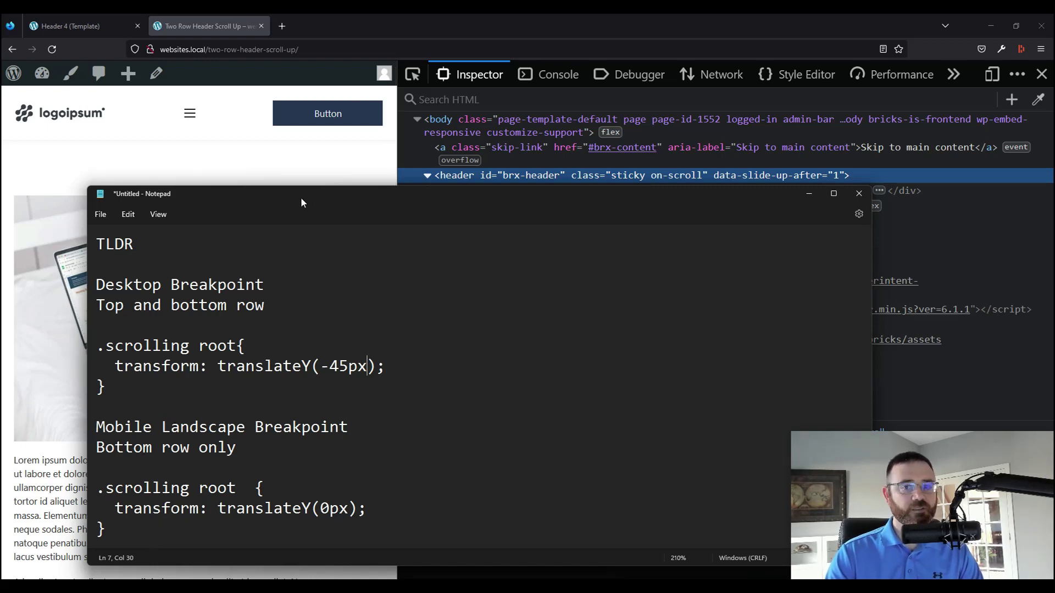
pyautogui.moveTo(302, 197); pyautogui.dragTo(1054, 159)
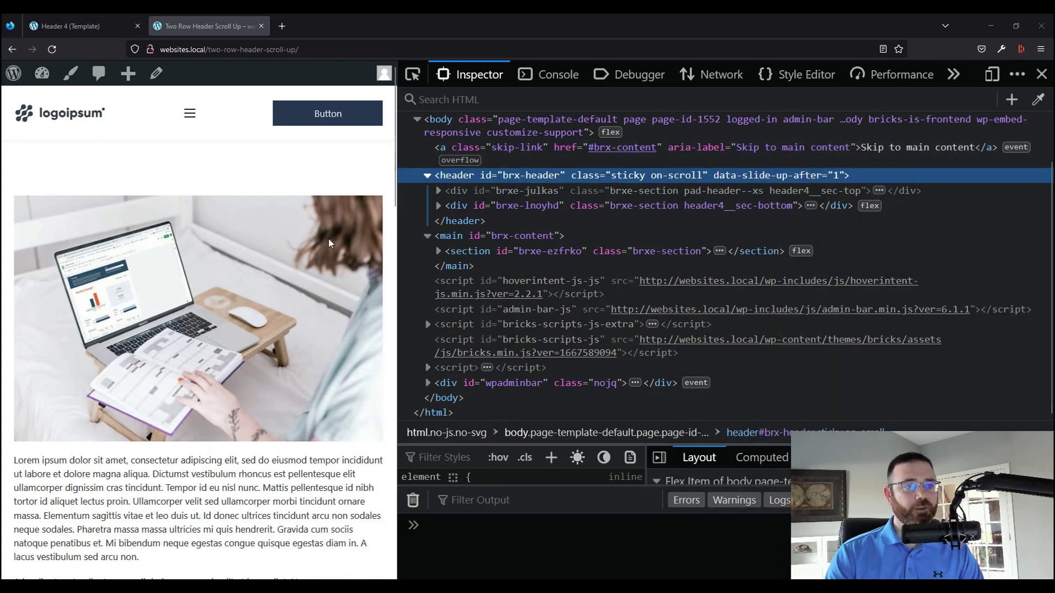
# Step: Widen the page back to its desktop header and scroll to trigger the sticky state
pyautogui.moveTo(399, 229); pyautogui.dragTo(637, 229)
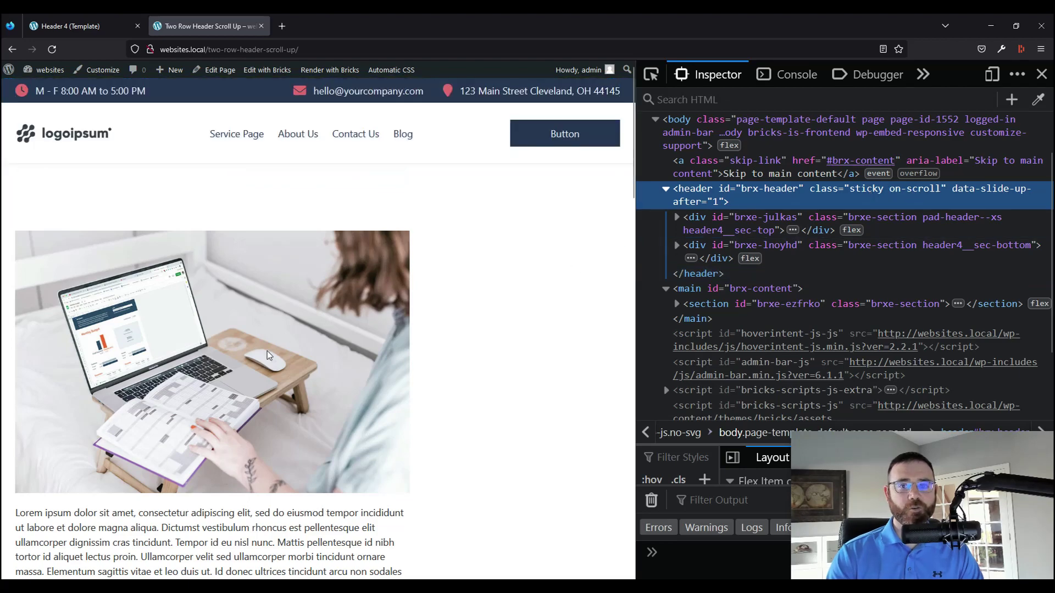
pyautogui.scroll(-4, 267, 351)
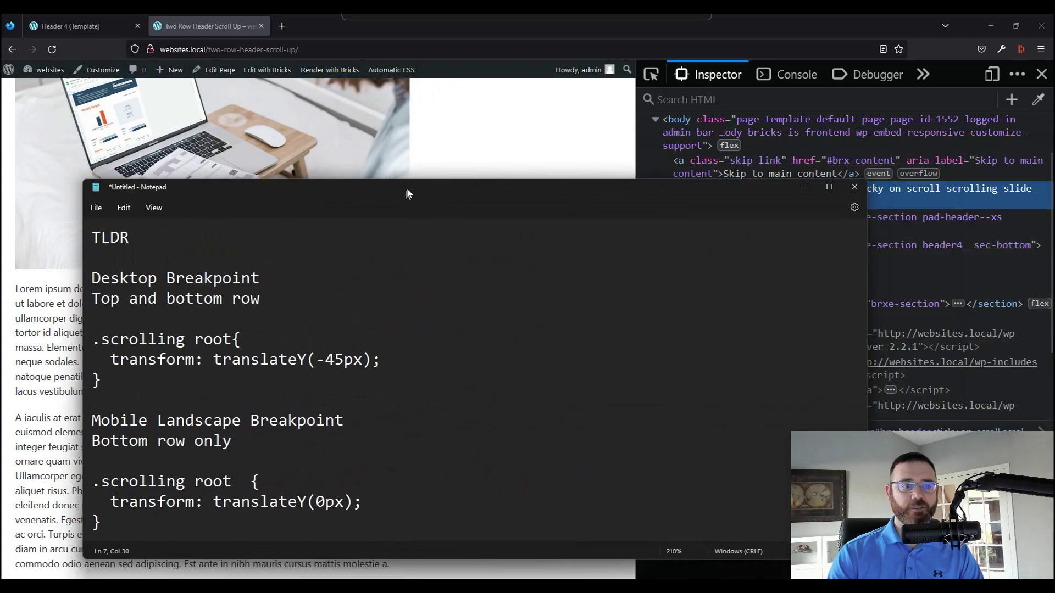
pyautogui.moveTo(85, 340); pyautogui.dragTo(229, 334)
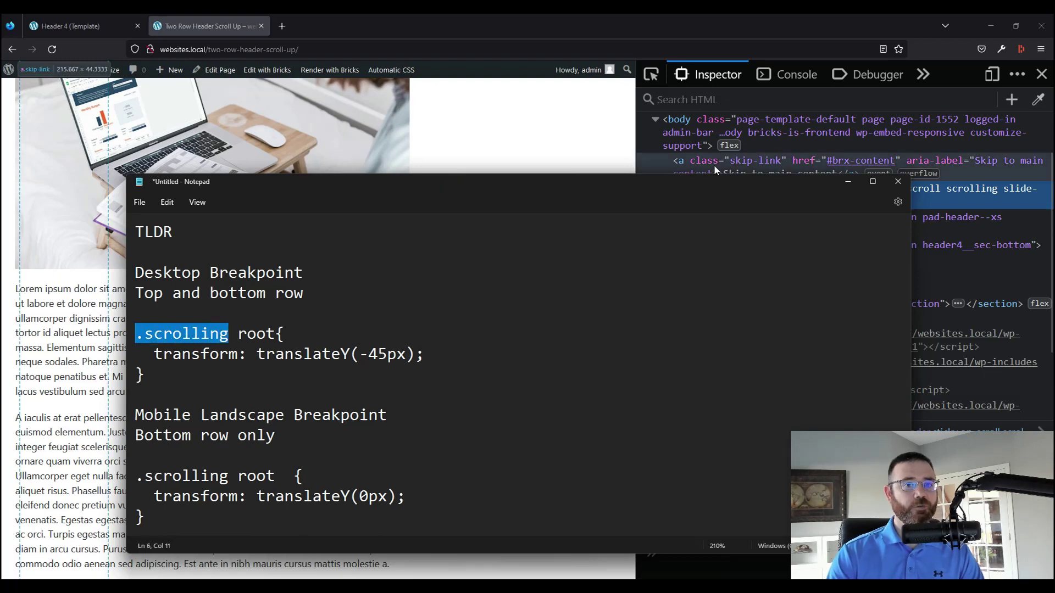
pyautogui.click(848, 182)
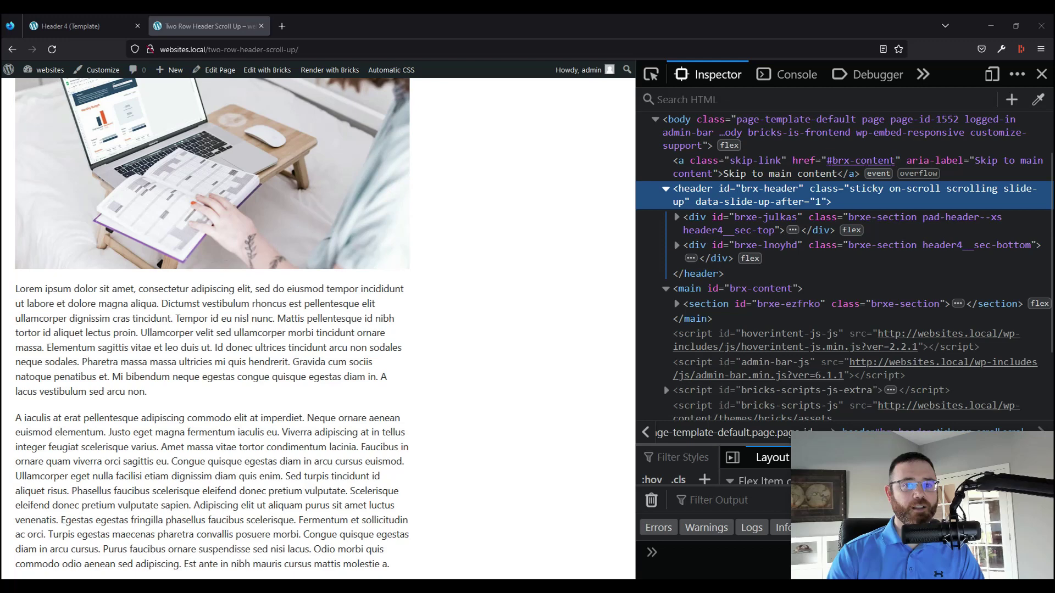
# Step: Read the class attributes of the top row and the bottom row (header4__sec-bottom)
pyautogui.doubleClick(934, 219)
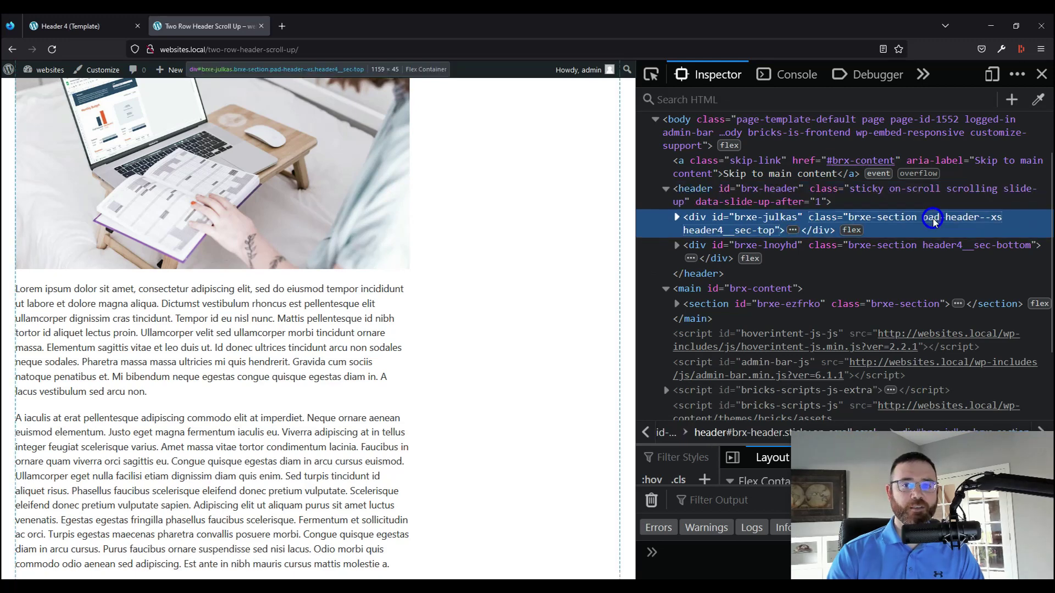
pyautogui.doubleClick(892, 229)
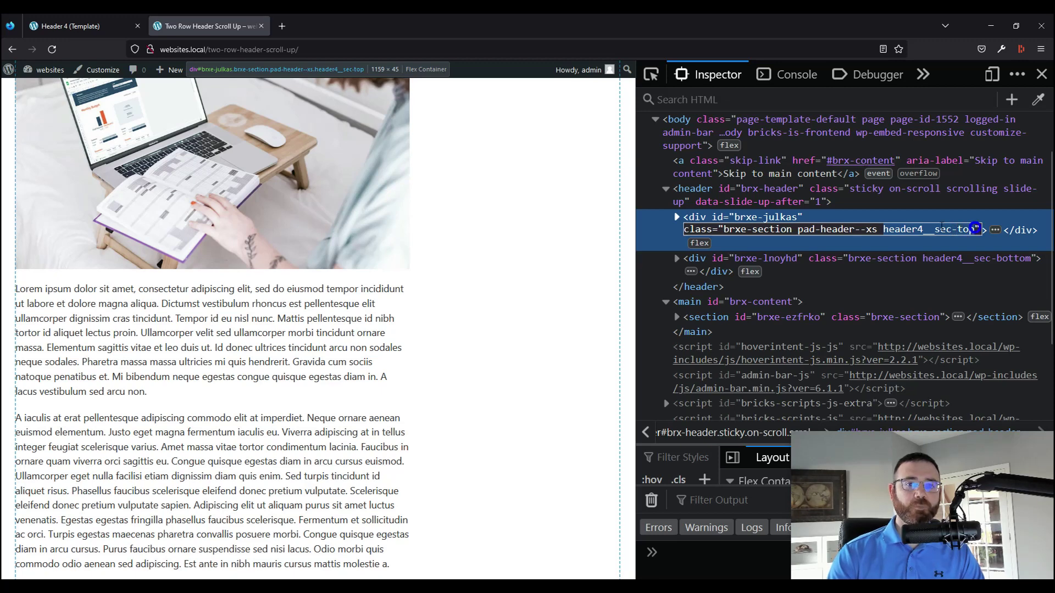
pyautogui.doubleClick(929, 260)
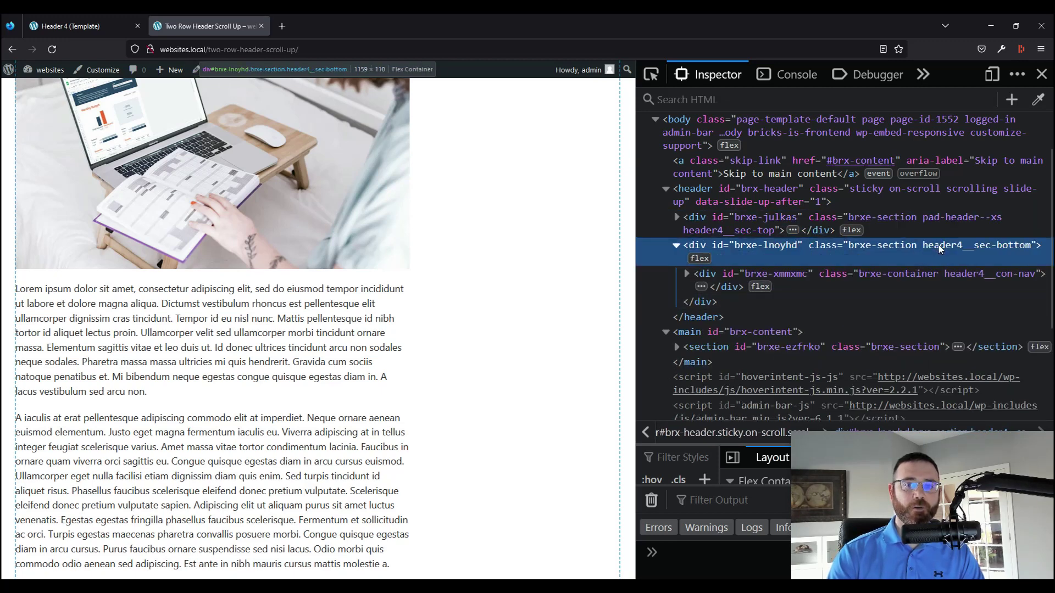
pyautogui.doubleClick(926, 244)
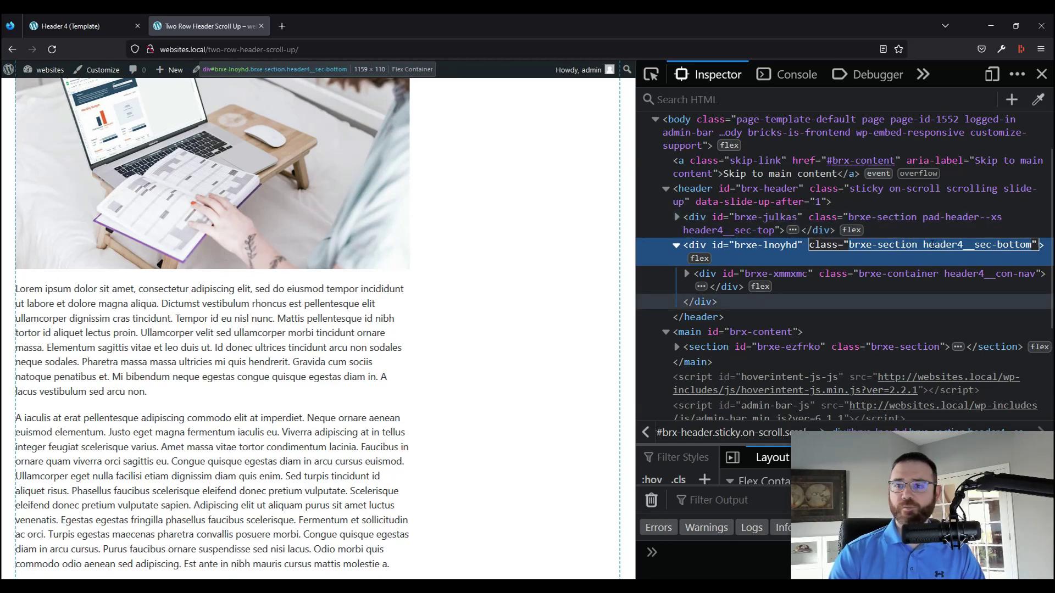
pyautogui.click(929, 175)
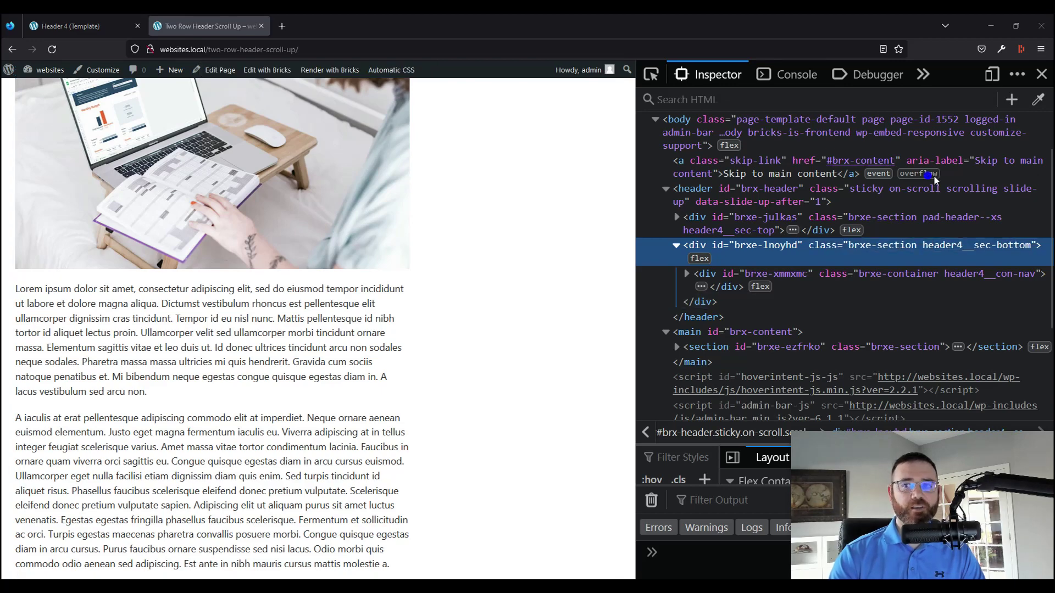
# Step: Select 'root' in the CSS notes, then move the notes window out of the way
pyautogui.hotkey('alt', 'Tab')
pyautogui.click(490, 289)
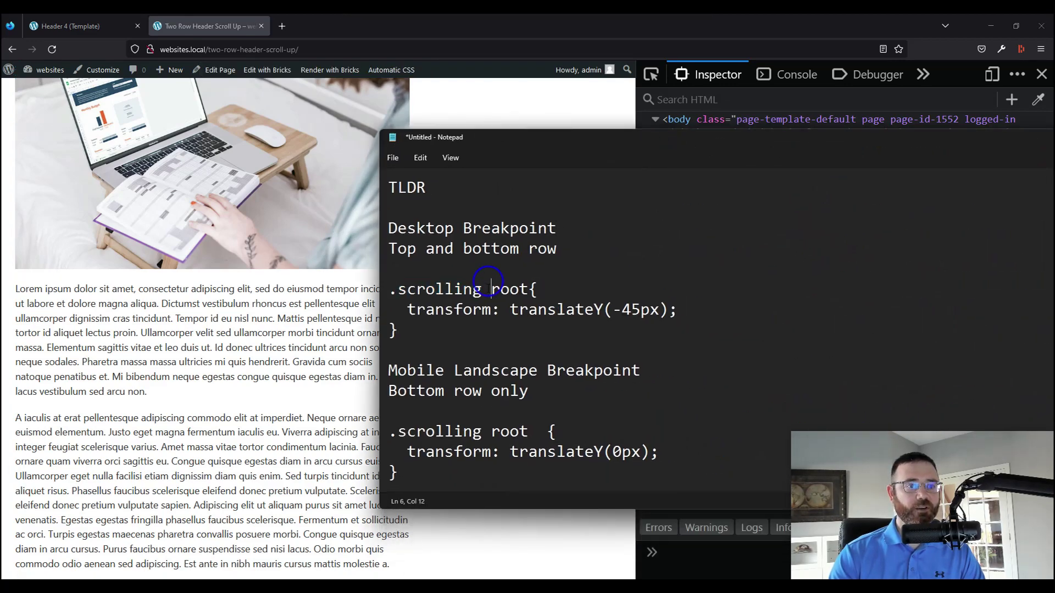
pyautogui.doubleClick(491, 289)
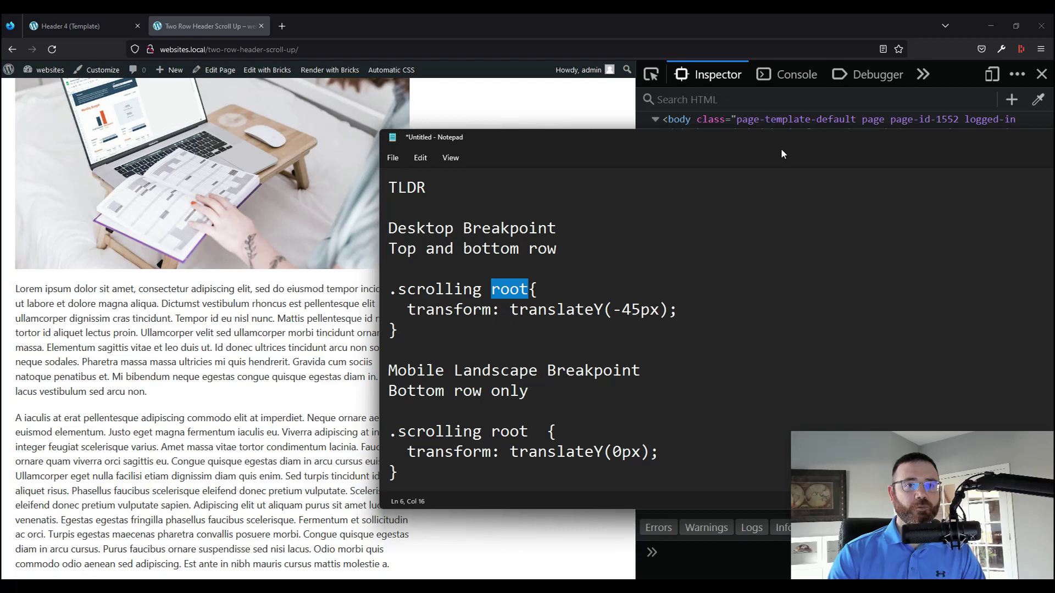
pyautogui.moveTo(579, 144); pyautogui.dragTo(1022, 549)
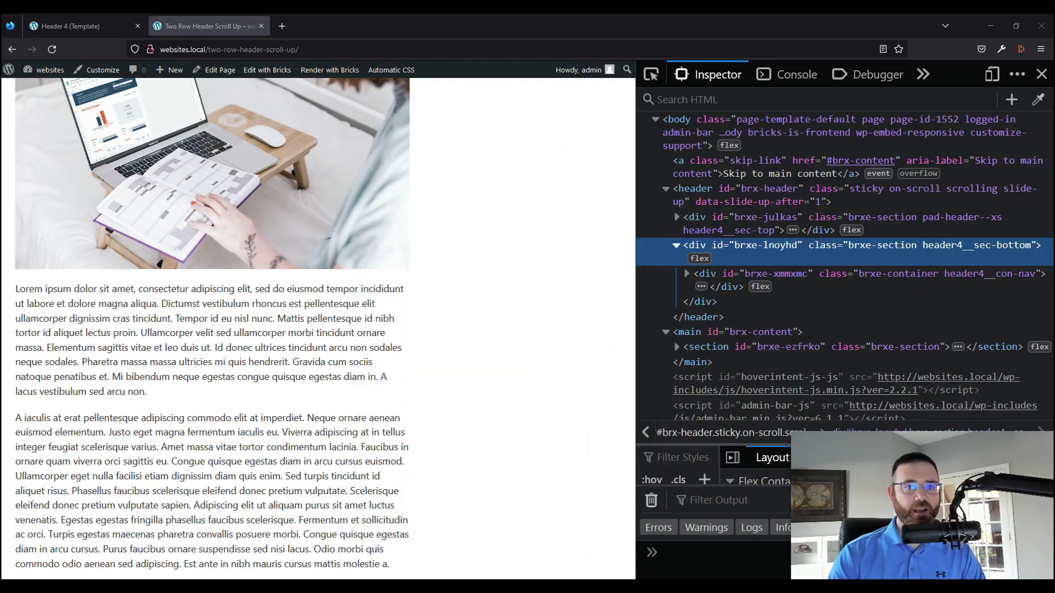
# Step: Set the Header 4 template's Slide up after (px) to 500 and save the template
pyautogui.click(87, 22)
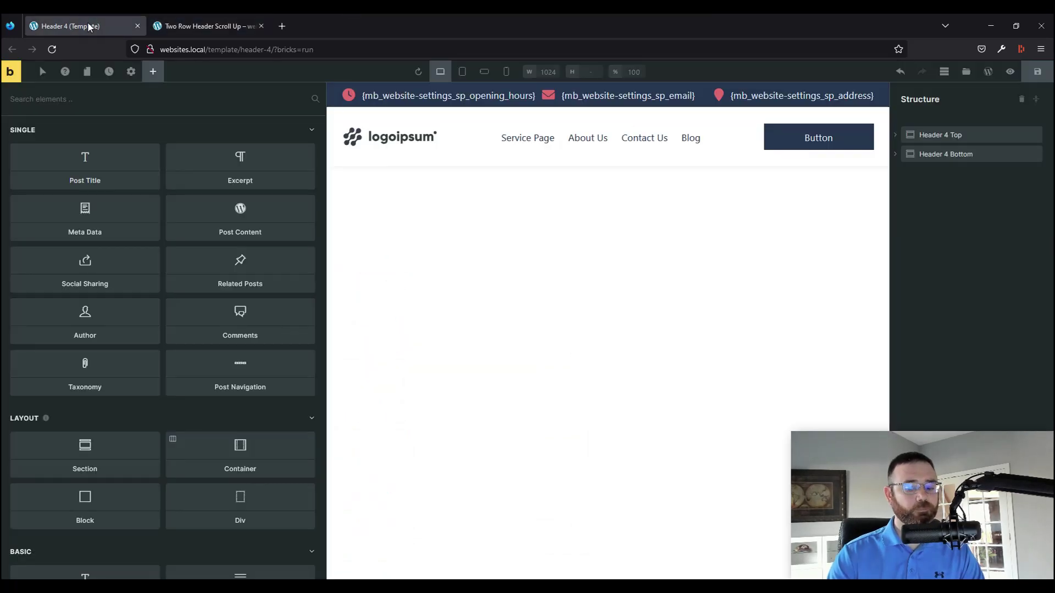
pyautogui.click(969, 136)
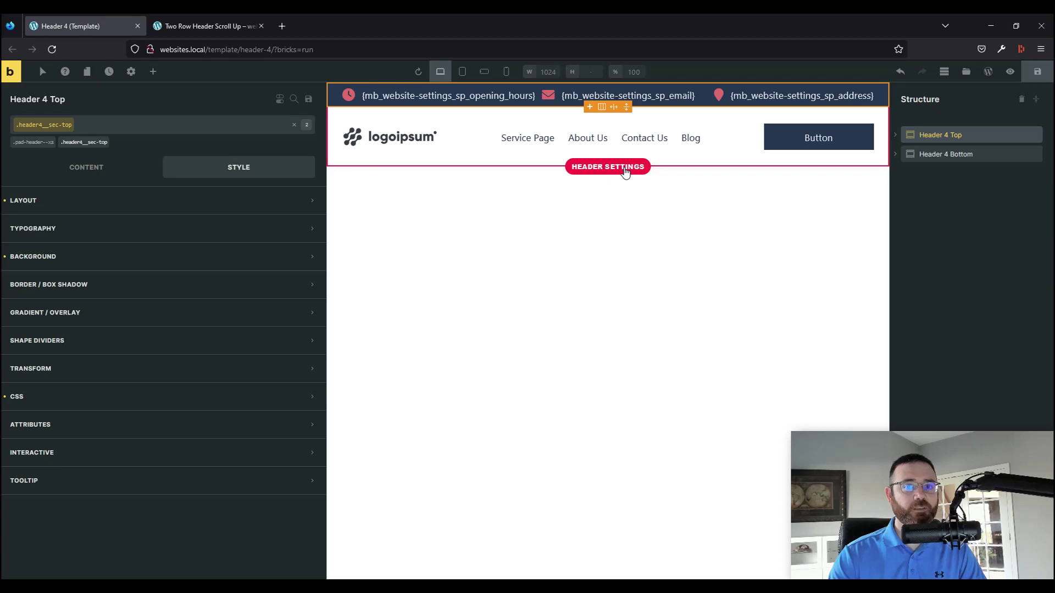
pyautogui.click(608, 168)
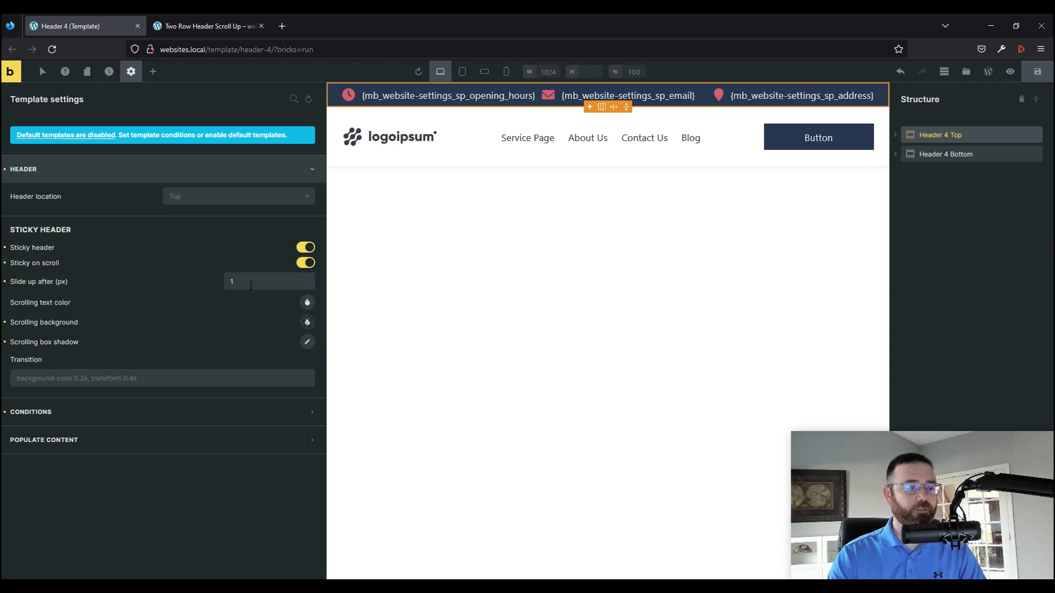
pyautogui.doubleClick(255, 281)
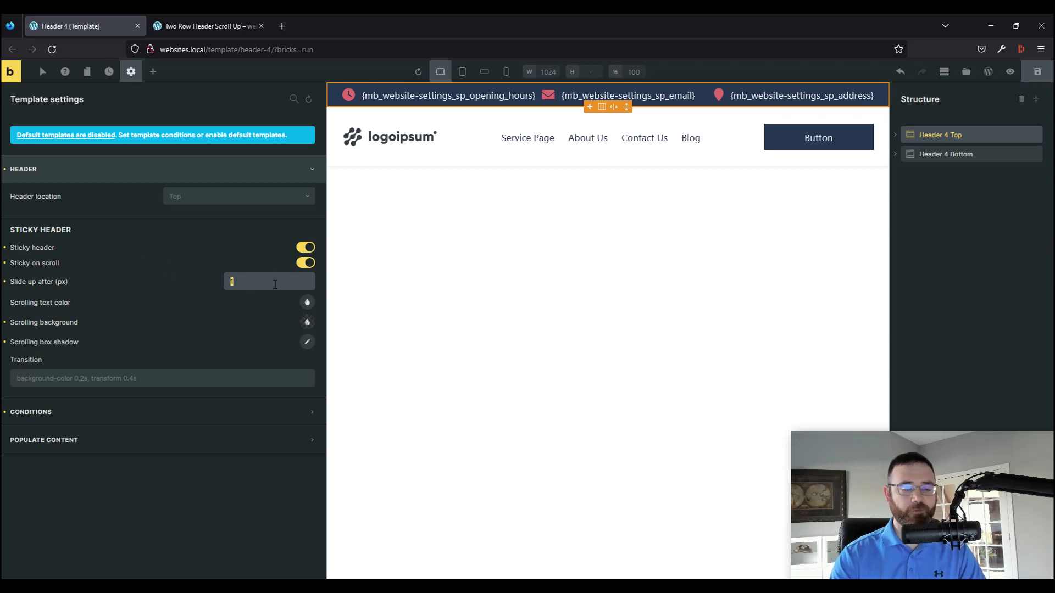
pyautogui.write('500')
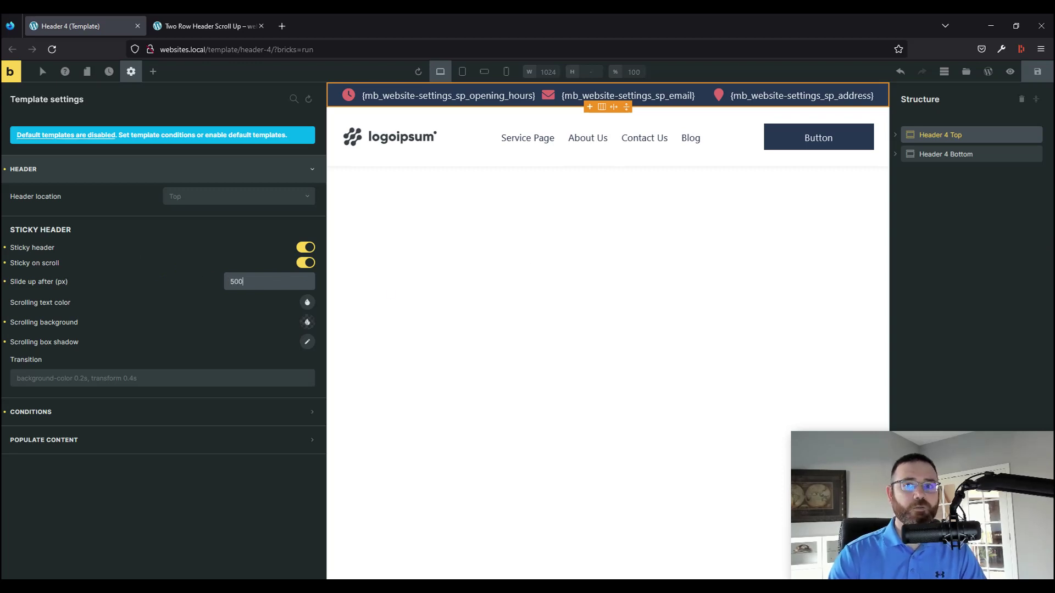
pyautogui.click(1038, 73)
# Step: Reload the live page, close DevTools, and scroll up and down to test the two-row header
pyautogui.click(204, 25)
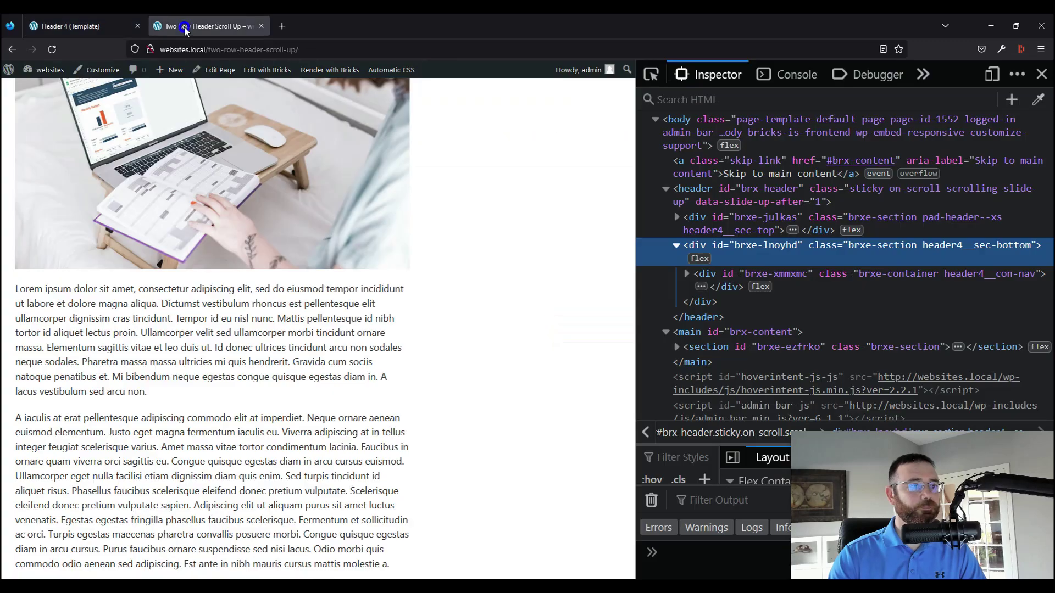
pyautogui.click(52, 48)
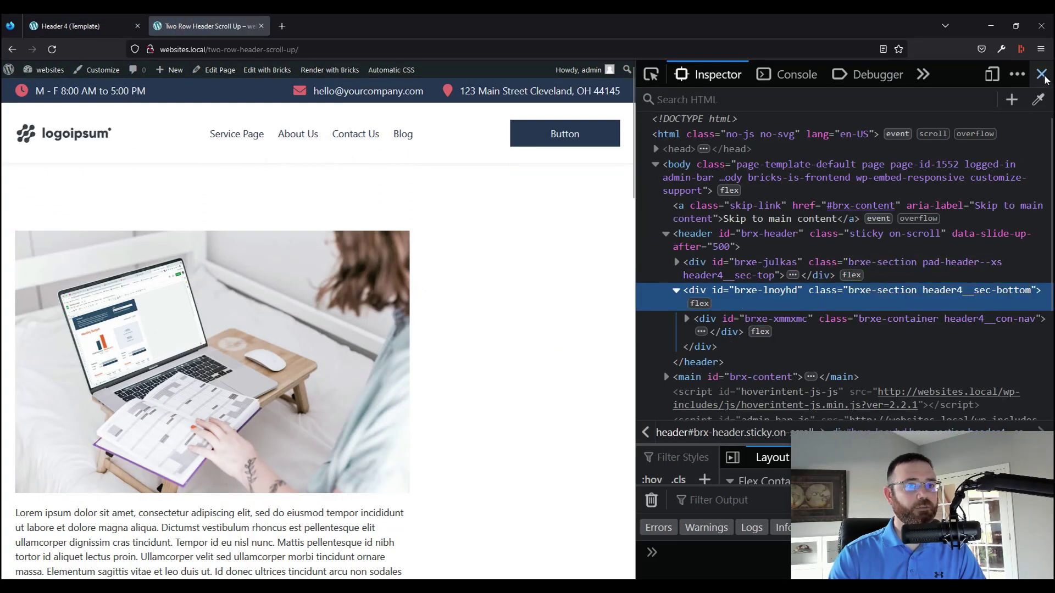
pyautogui.click(1042, 73)
pyautogui.scroll(-2, 782, 236)
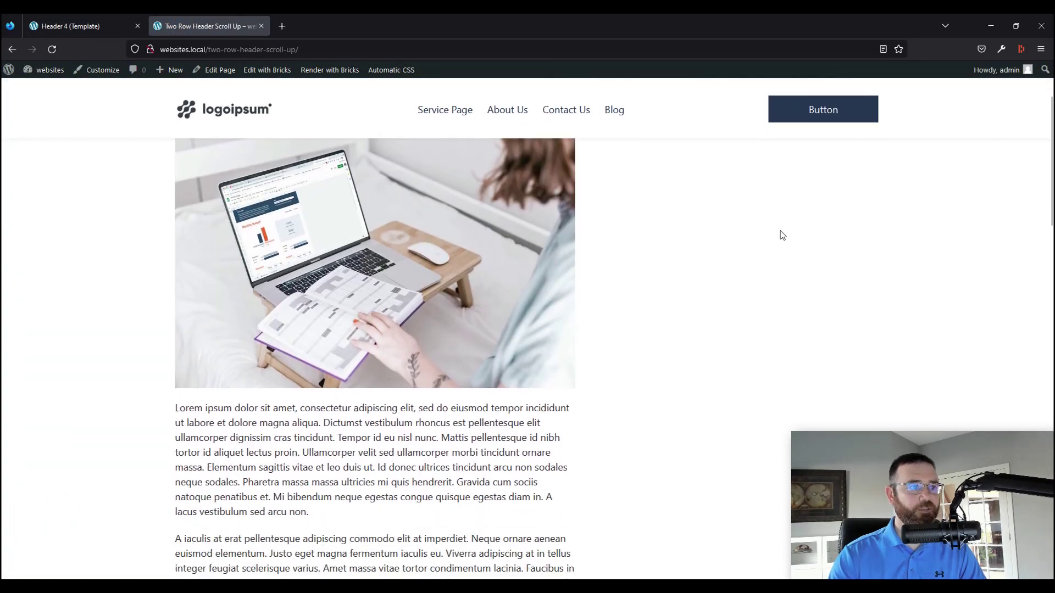
pyautogui.scroll(2, 668, 164)
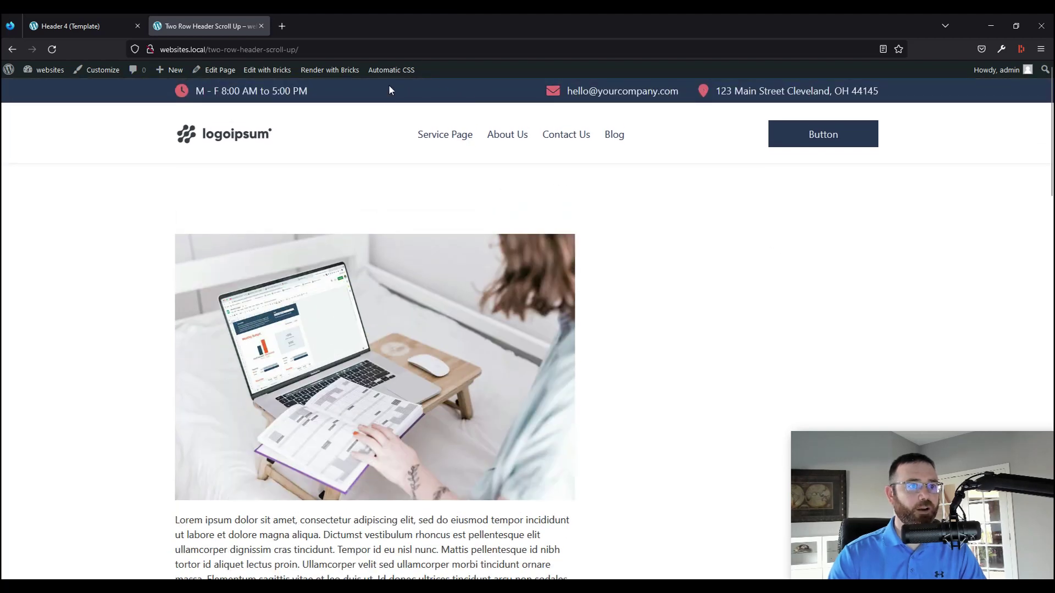
pyautogui.scroll(-3, 363, 181)
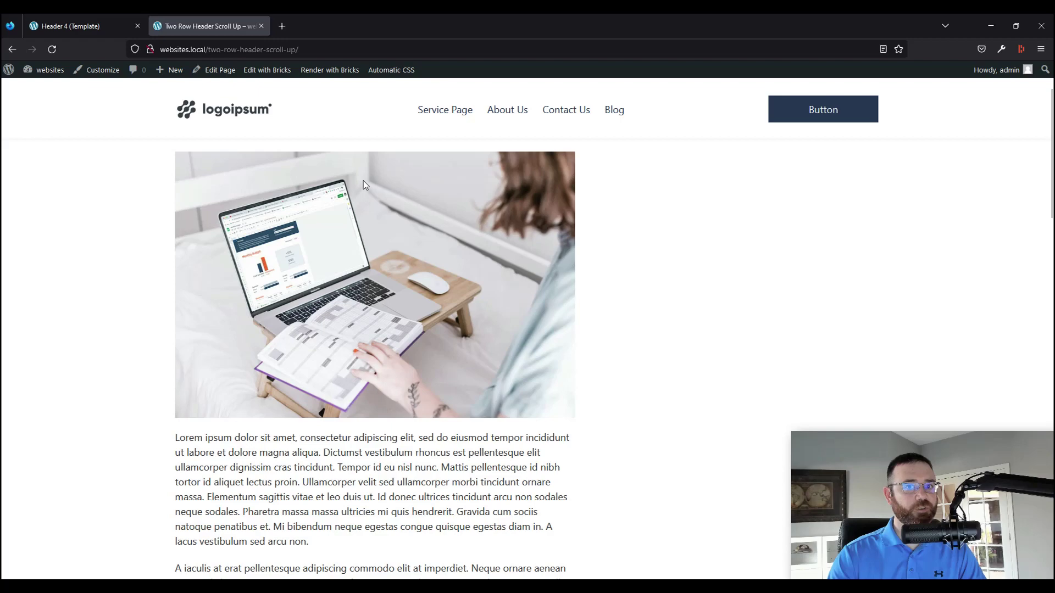
pyautogui.scroll(-6, 363, 184)
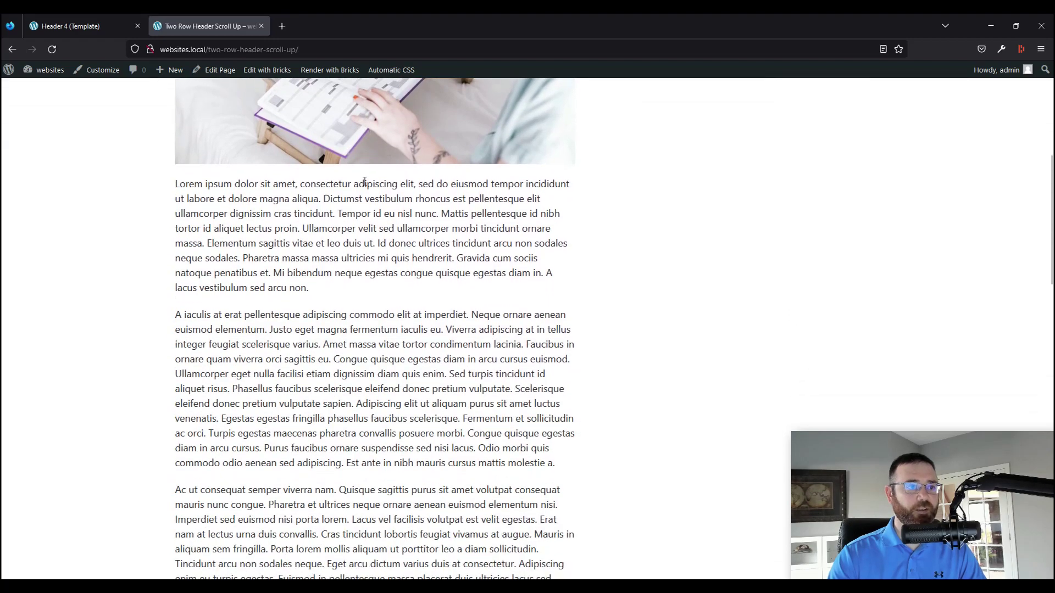
pyautogui.scroll(8, 364, 182)
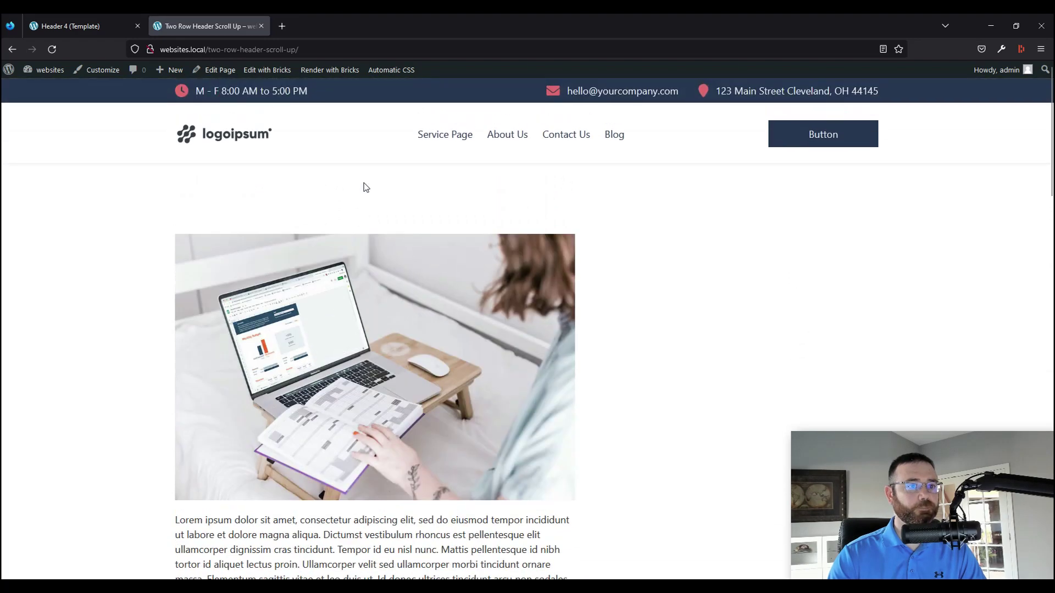
pyautogui.scroll(-4, 364, 187)
pyautogui.scroll(-4, 364, 187)
pyautogui.scroll(8, 364, 186)
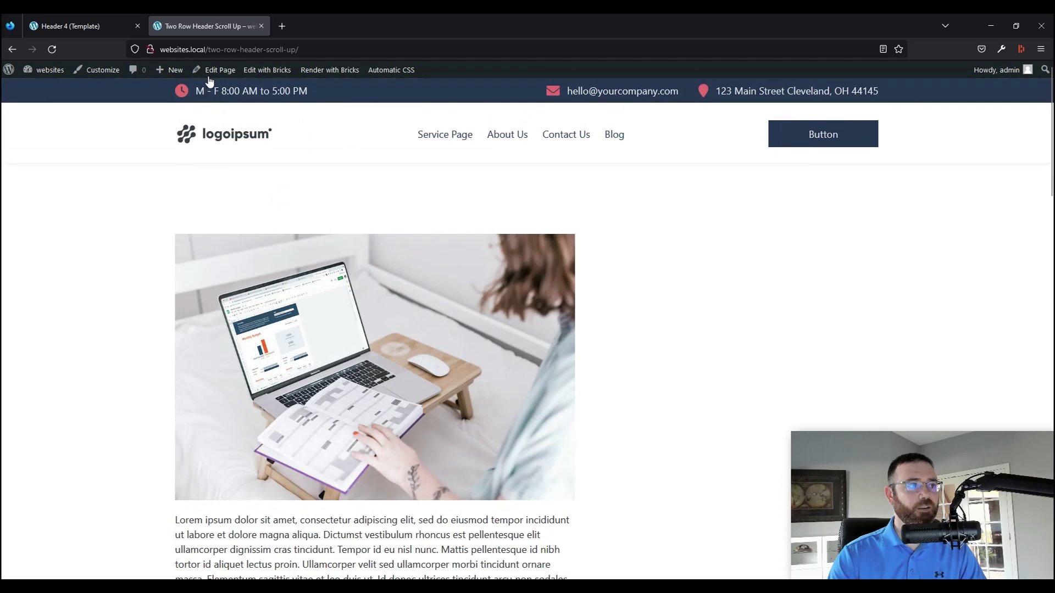
pyautogui.click(62, 22)
# Step: Set Slide up after to 0, save, and scroll the reloaded live page to test it
pyautogui.click(286, 283)
pyautogui.hotkey('ctrl', 'a')
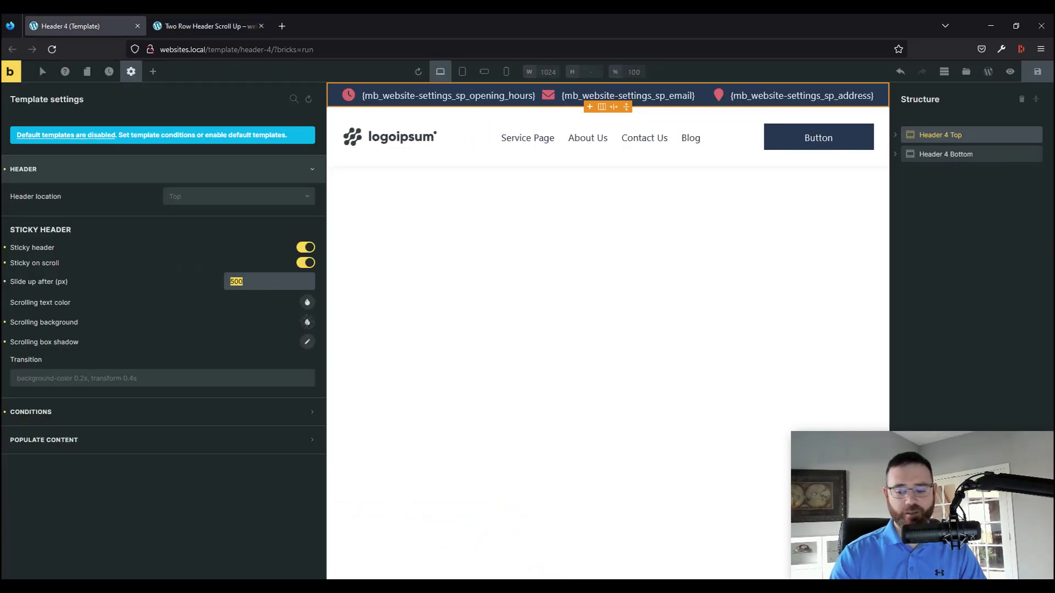
pyautogui.write('0')
pyautogui.click(1036, 70)
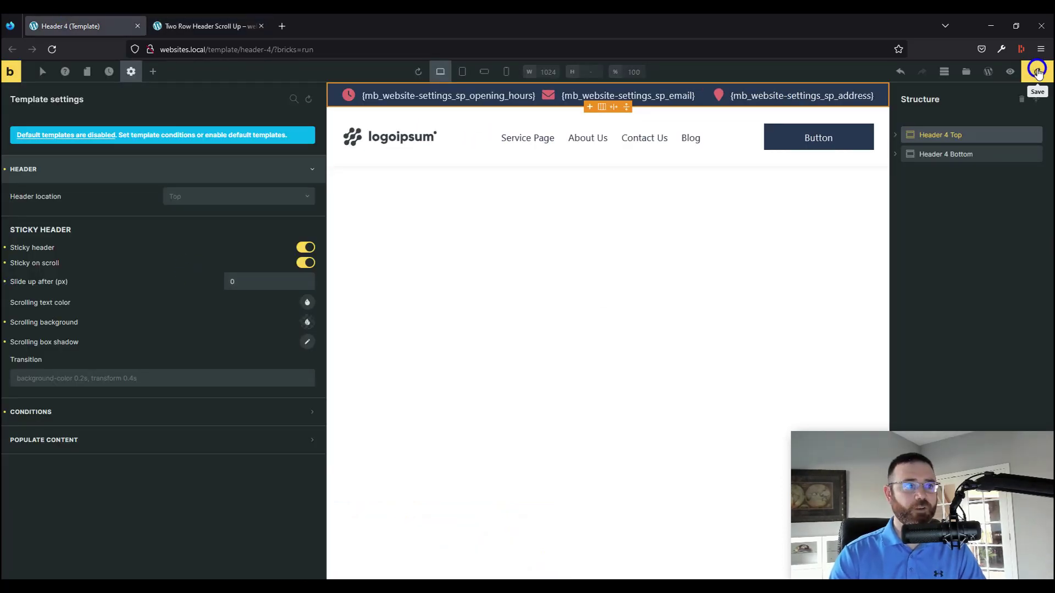
pyautogui.click(215, 26)
pyautogui.scroll(-14, 542, 226)
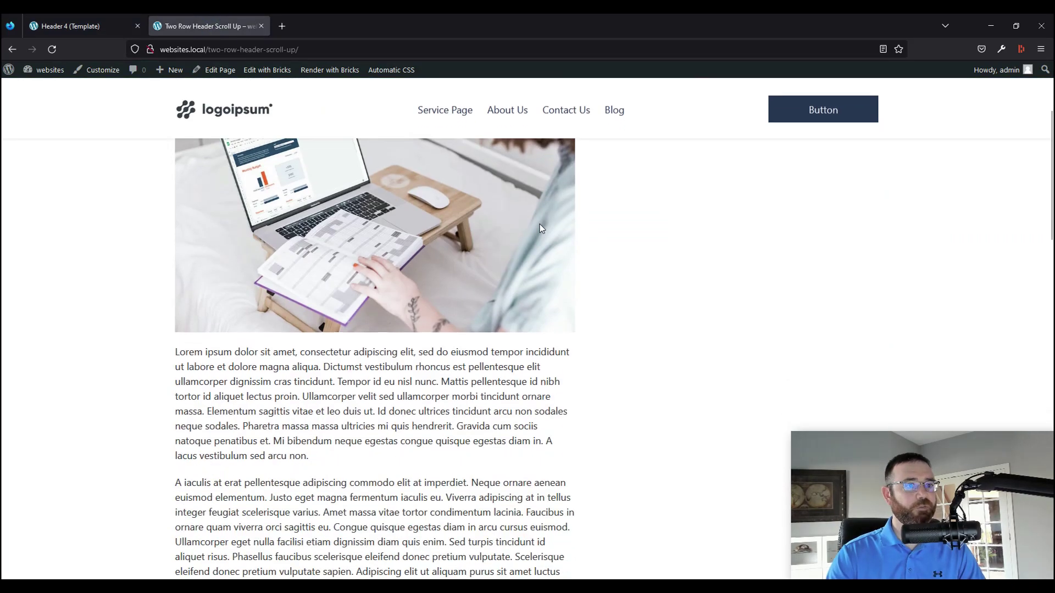
pyautogui.click(52, 49)
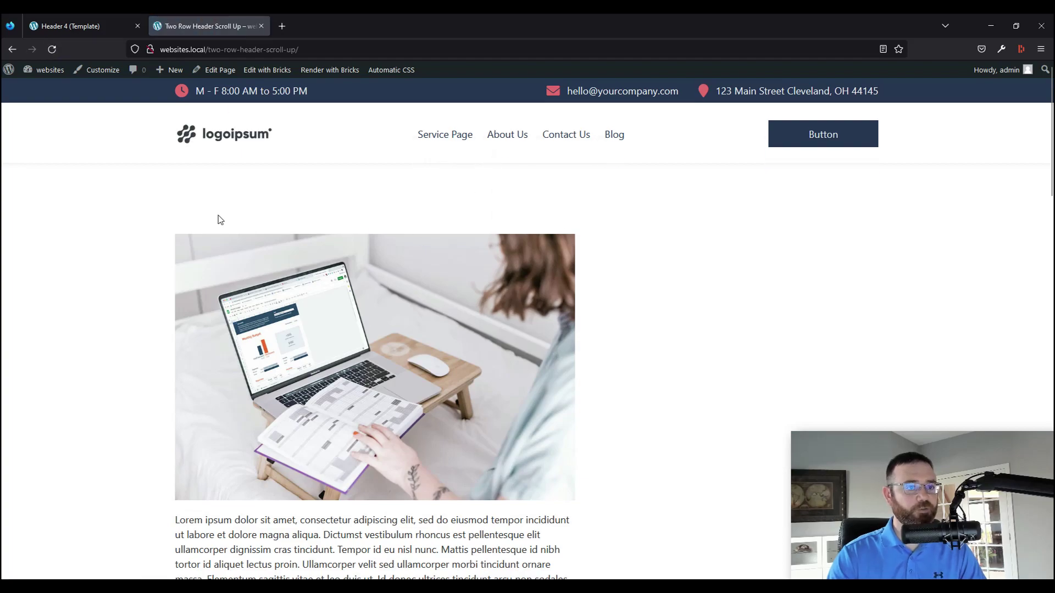
pyautogui.scroll(-12, 220, 220)
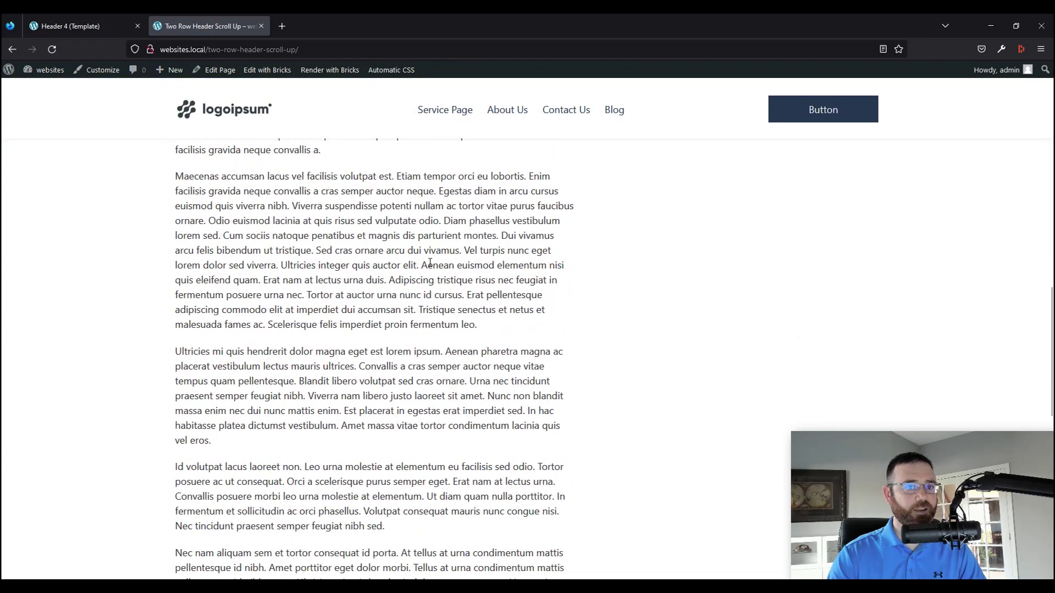
pyautogui.scroll(-5, 430, 263)
pyautogui.scroll(15, 434, 269)
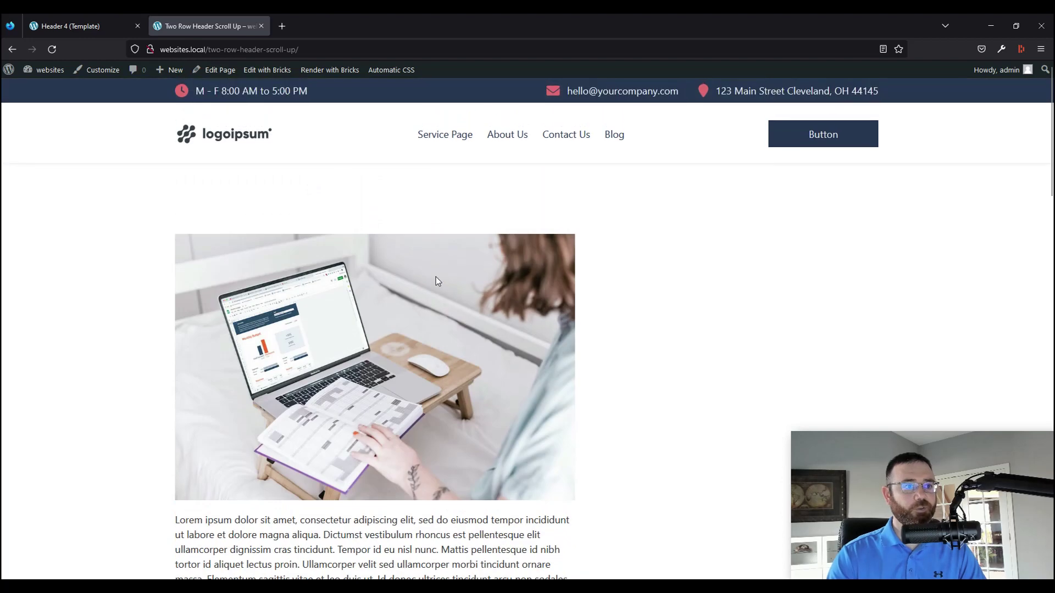
pyautogui.scroll(-5, 436, 281)
pyautogui.scroll(6, 447, 291)
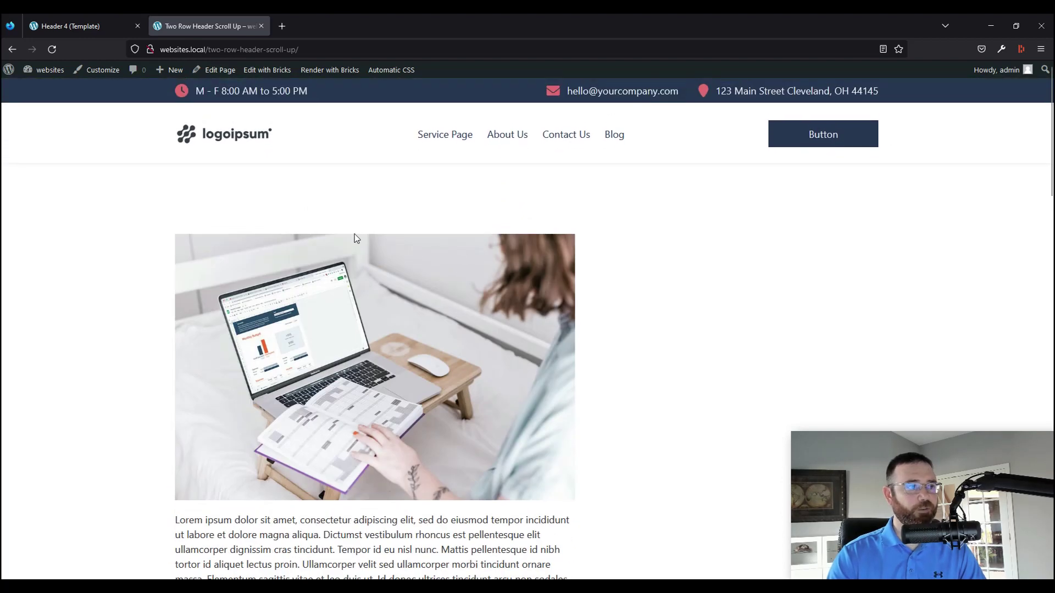
# Step: Raise Slide up after to 1 px, save, and scroll the reloaded live page to confirm
pyautogui.click(64, 27)
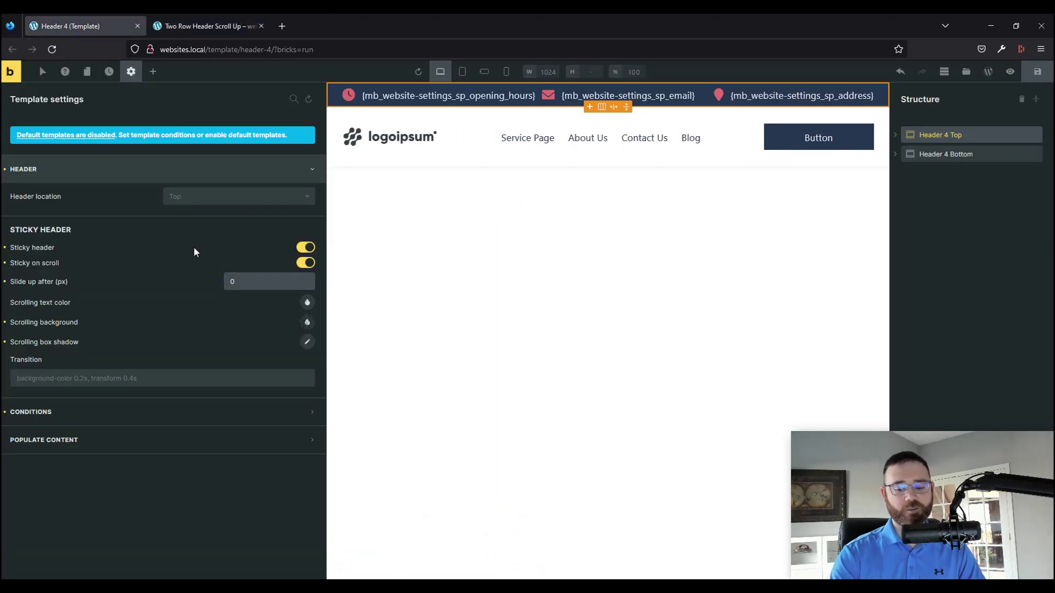
pyautogui.press('Up')
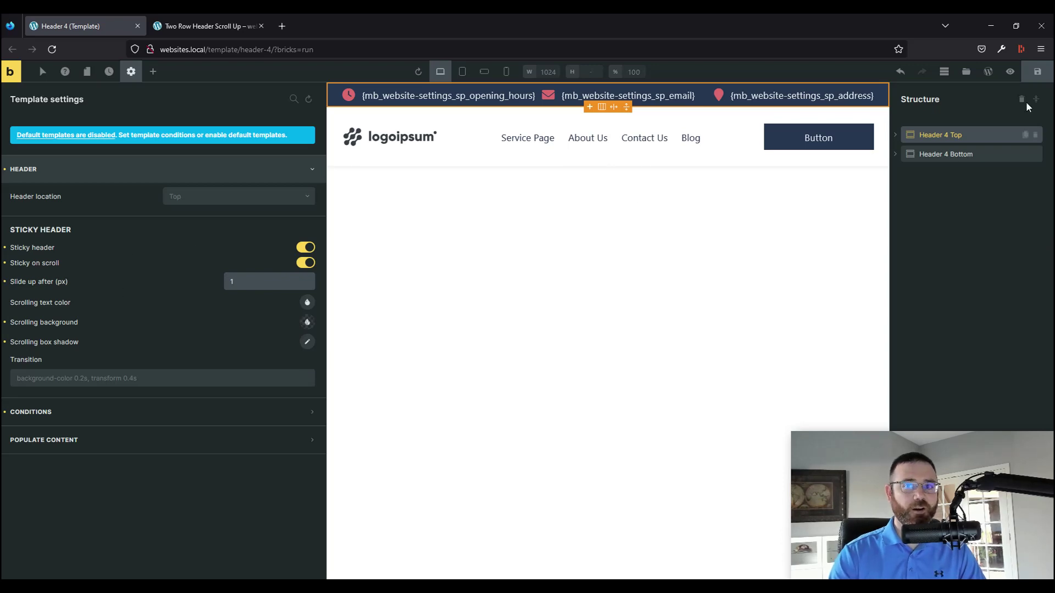
pyautogui.click(1037, 72)
pyautogui.click(217, 26)
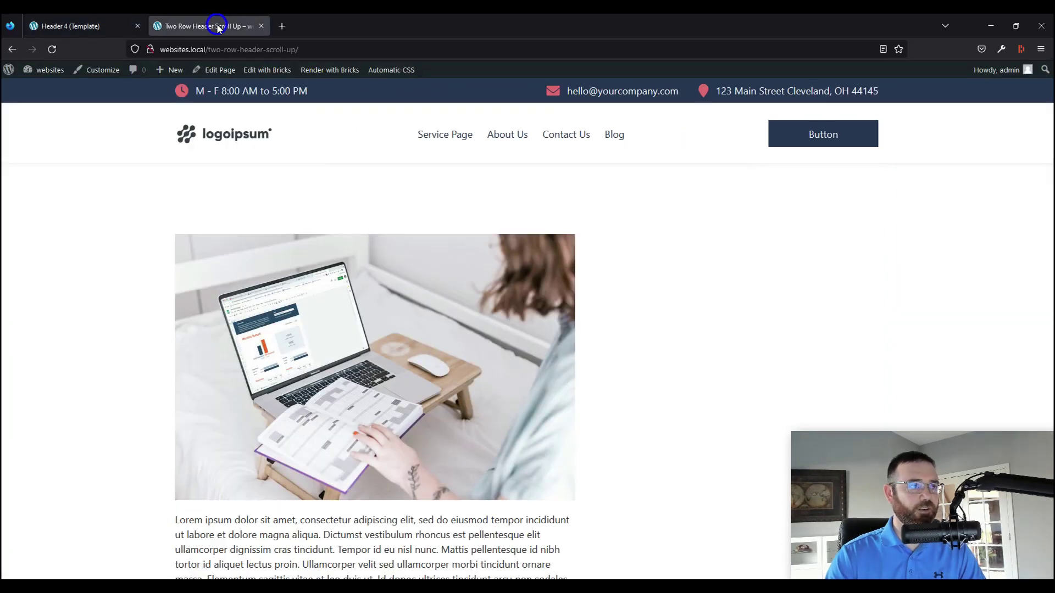
pyautogui.click(52, 49)
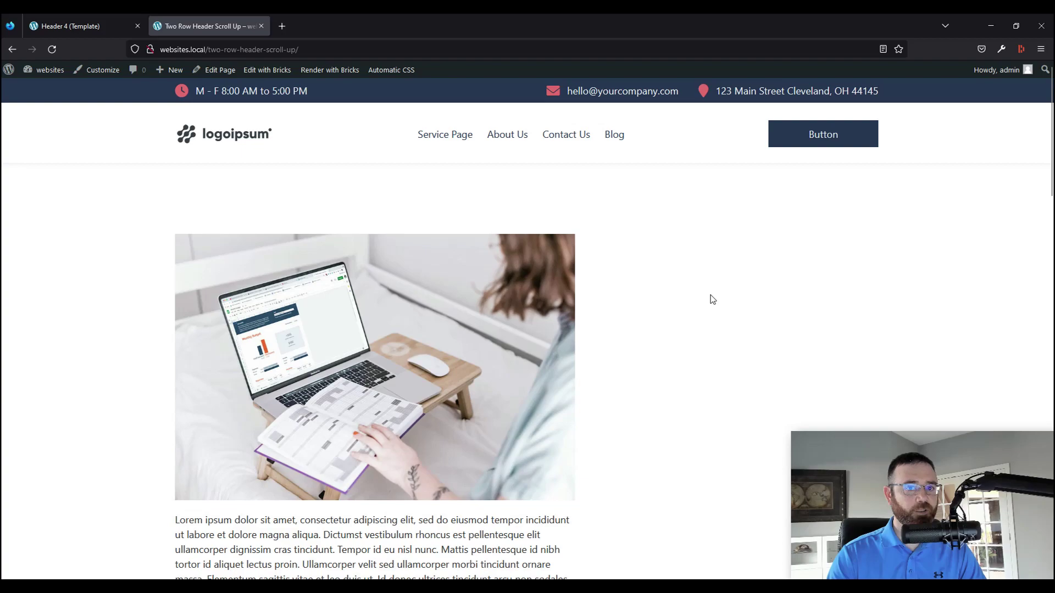
pyautogui.scroll(-2, 709, 302)
pyautogui.scroll(2, 710, 302)
pyautogui.scroll(-6, 715, 319)
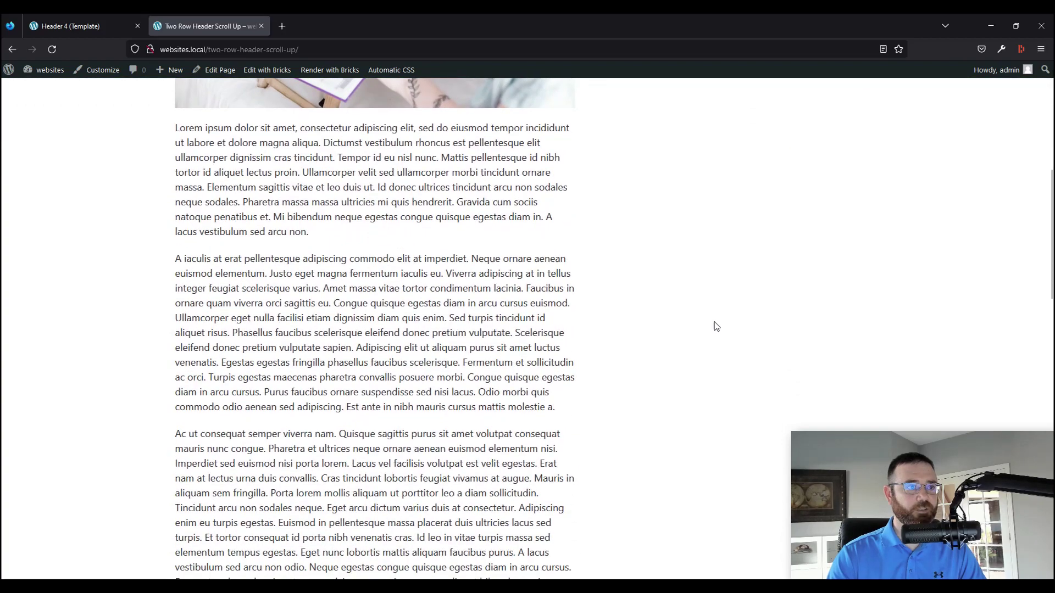
pyautogui.scroll(5, 714, 325)
pyautogui.scroll(-5, 714, 327)
pyautogui.scroll(6, 720, 330)
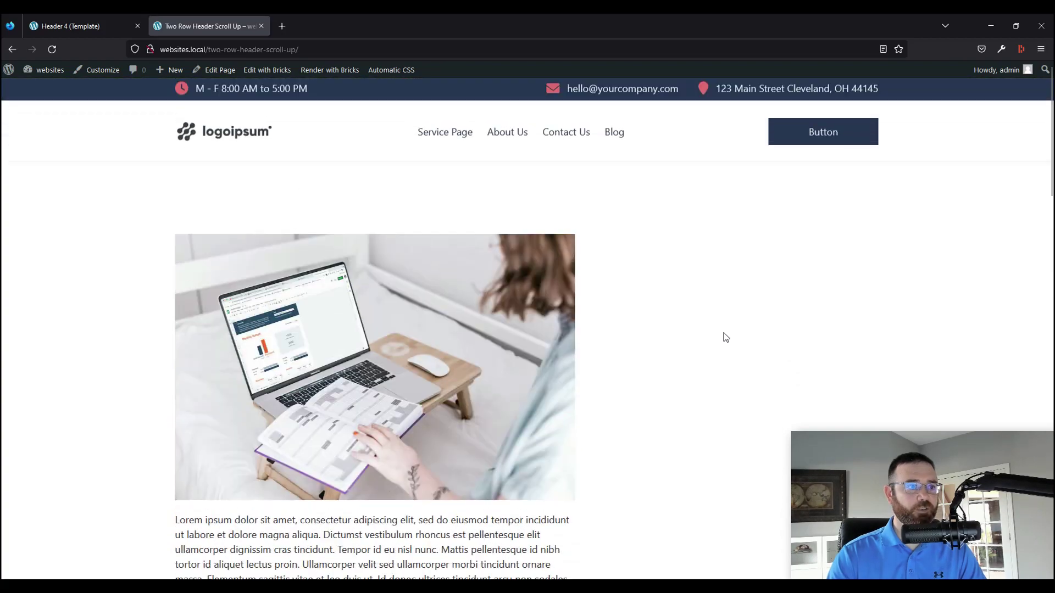
# Step: Collapse the HEADER settings, toggle between the Bottom and Top sections, and end on Header 4 Top
pyautogui.click(54, 30)
pyautogui.click(188, 173)
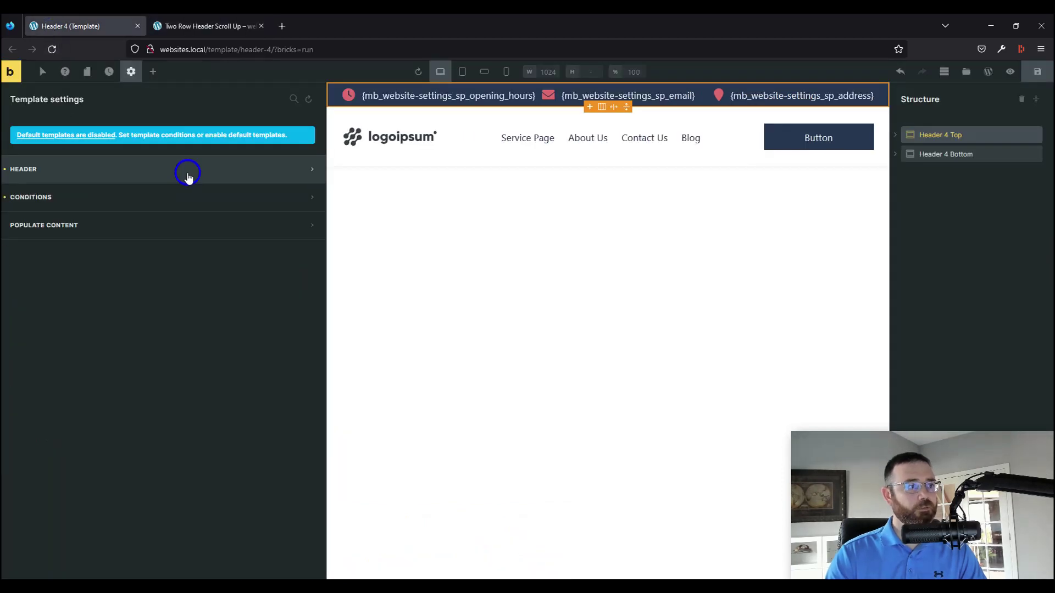
pyautogui.click(933, 137)
pyautogui.click(943, 155)
pyautogui.click(944, 135)
pyautogui.click(944, 156)
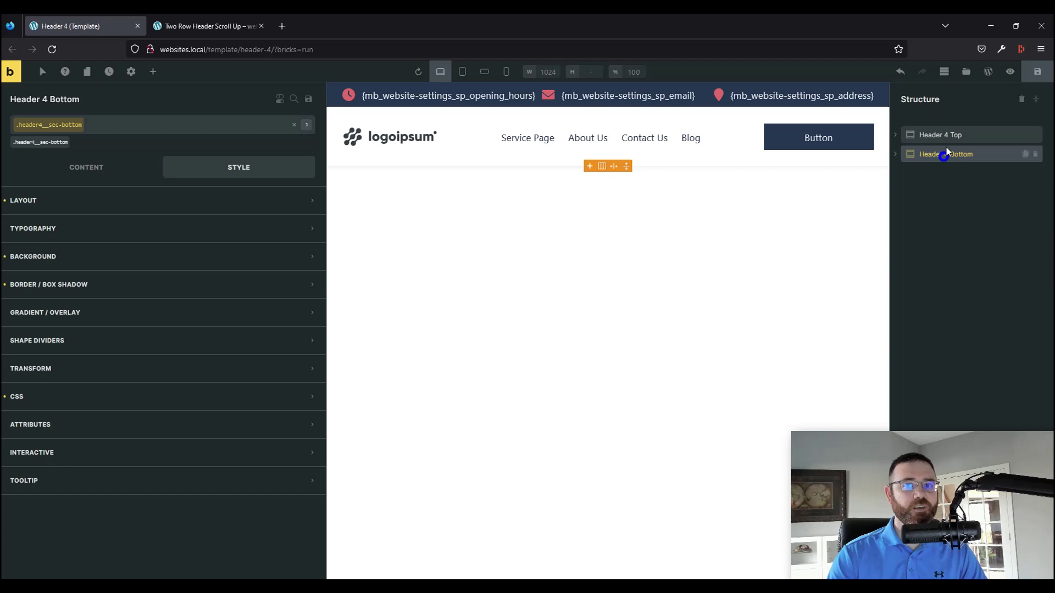
pyautogui.click(943, 136)
pyautogui.click(943, 155)
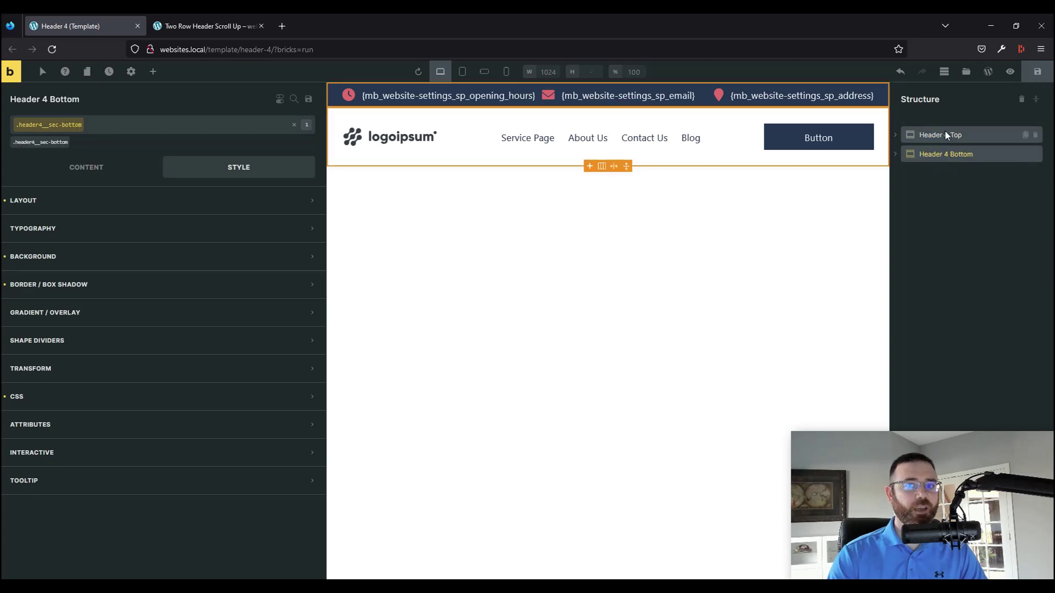
pyautogui.click(946, 135)
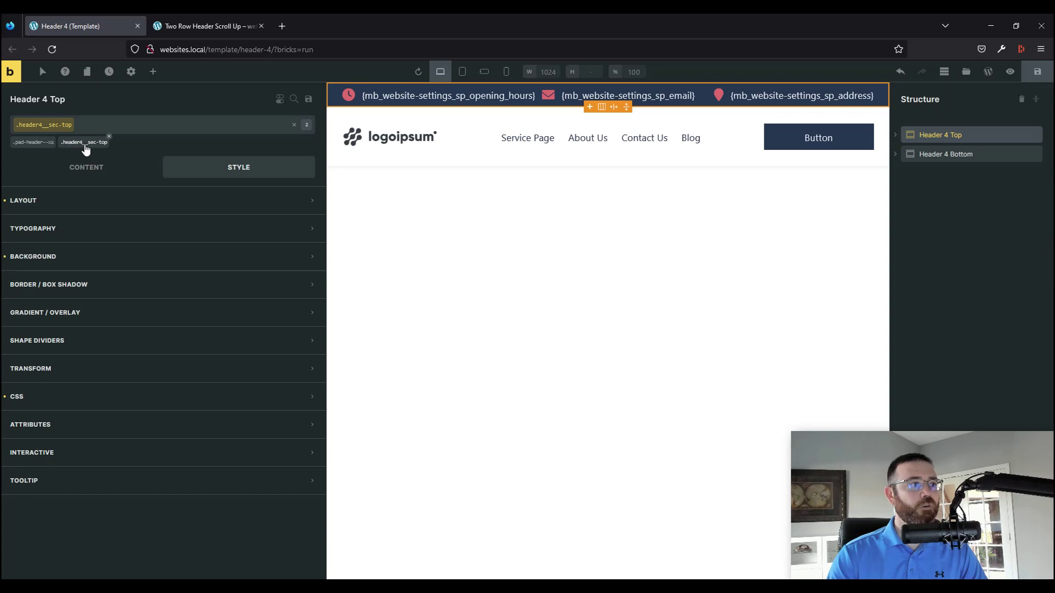
pyautogui.click(941, 155)
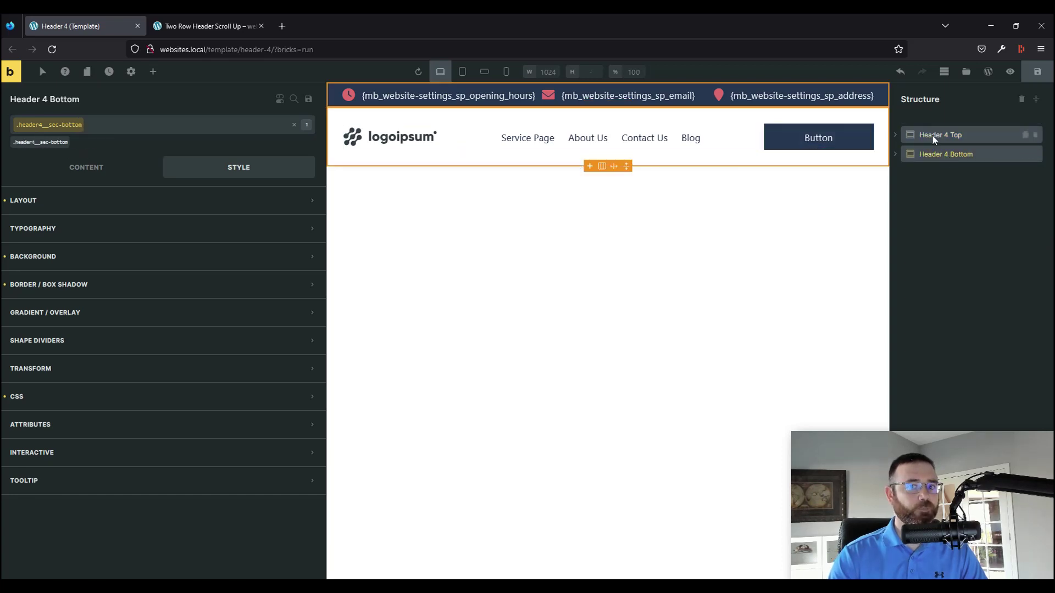
pyautogui.click(914, 135)
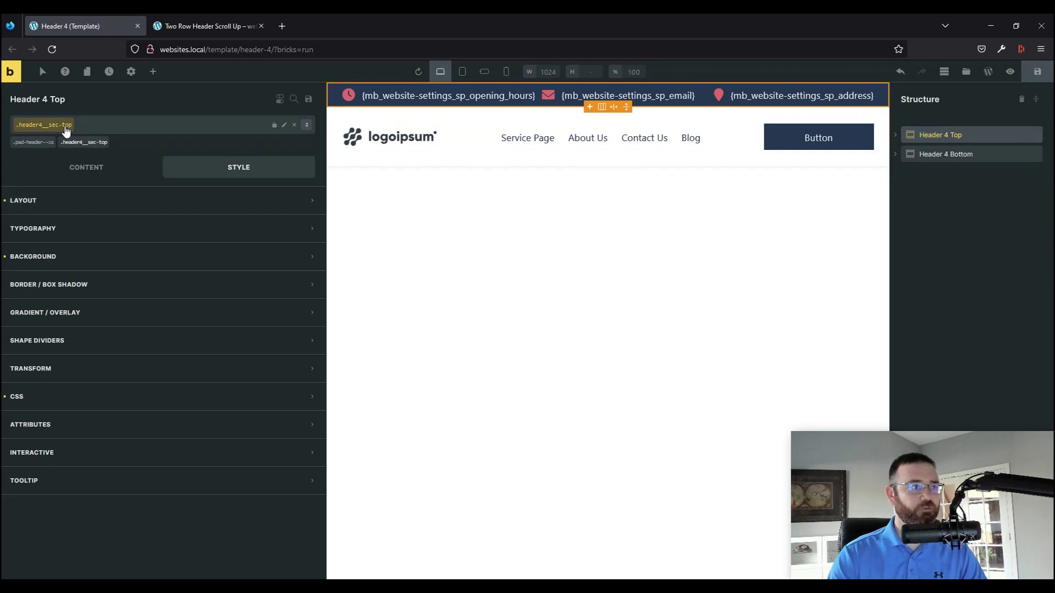
pyautogui.click(953, 156)
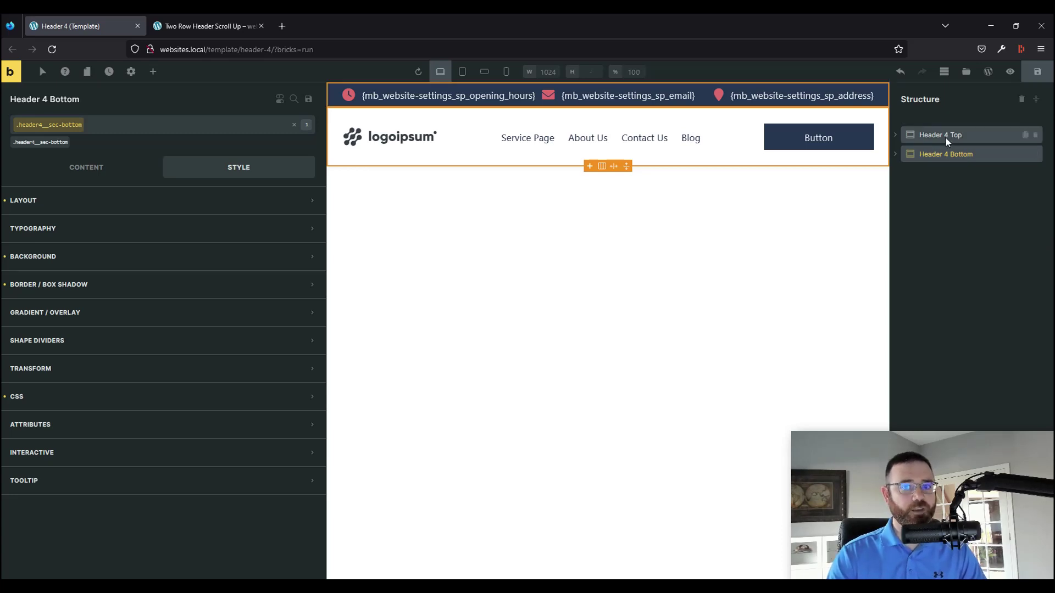
pyautogui.click(946, 141)
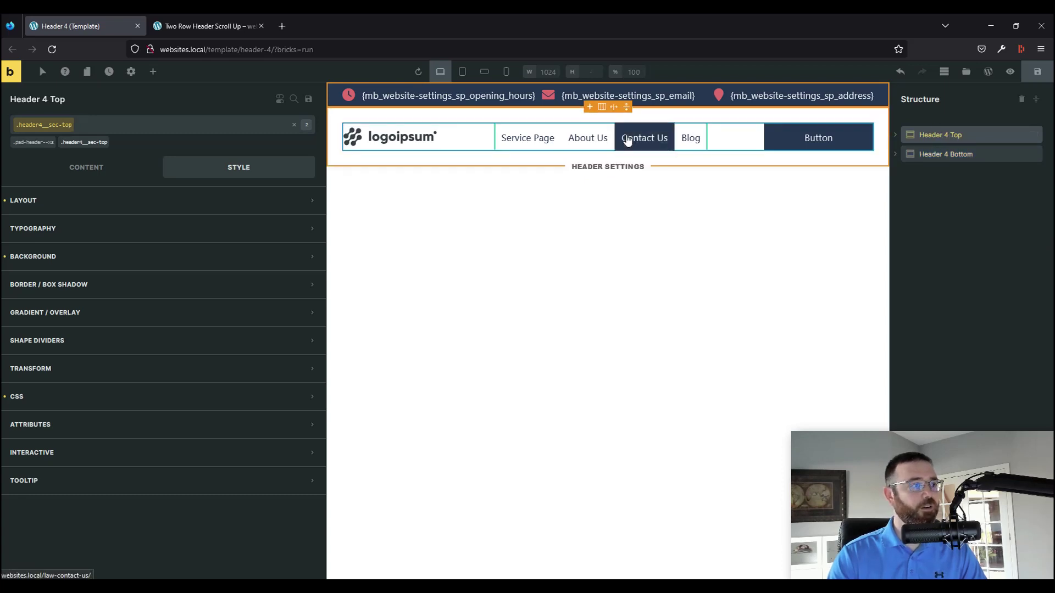
# Step: Check Header 4 Top's layout height of 45 and view its custom translateY(-45px) CSS
pyautogui.click(108, 200)
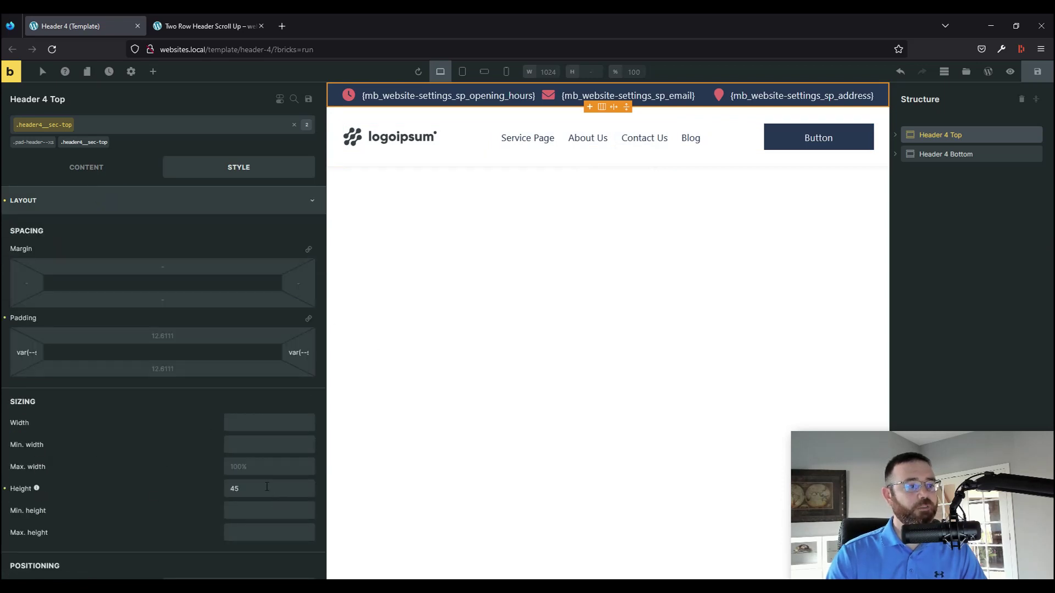
pyautogui.click(267, 487)
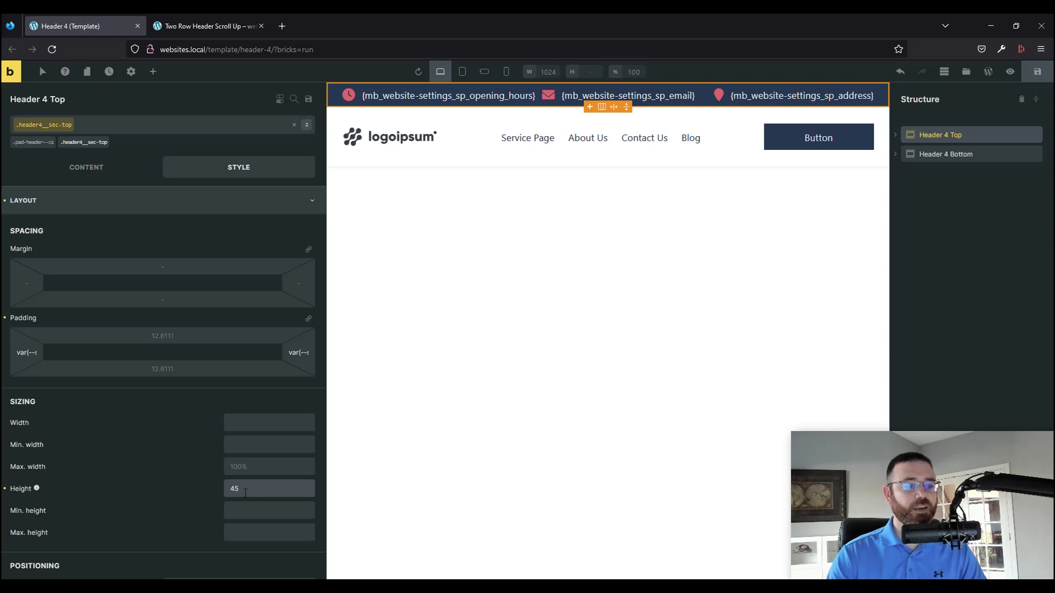
pyautogui.scroll(-10, 94, 427)
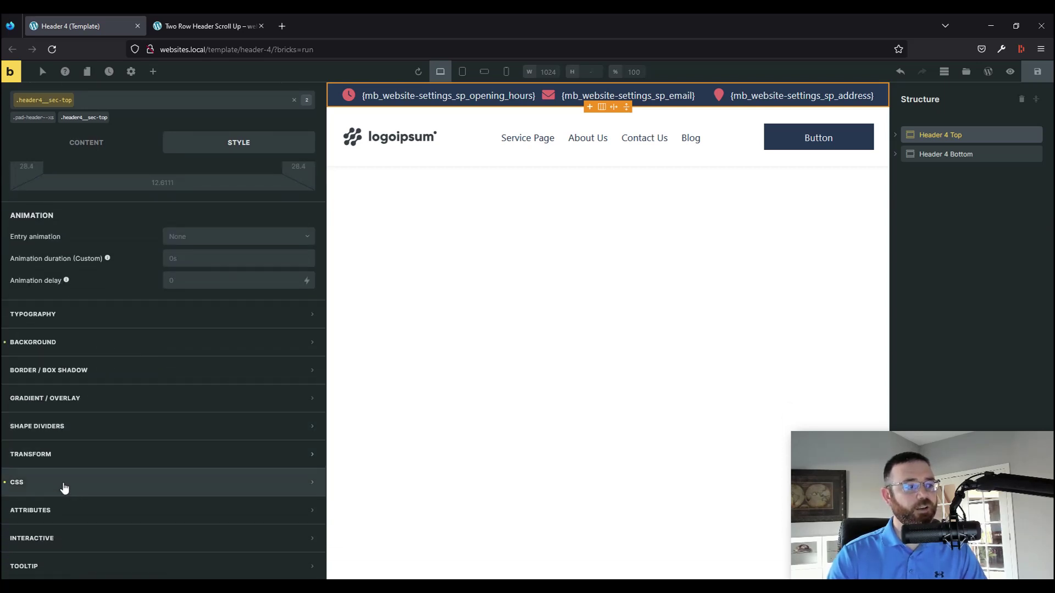
pyautogui.click(64, 484)
pyautogui.scroll(-3, 66, 461)
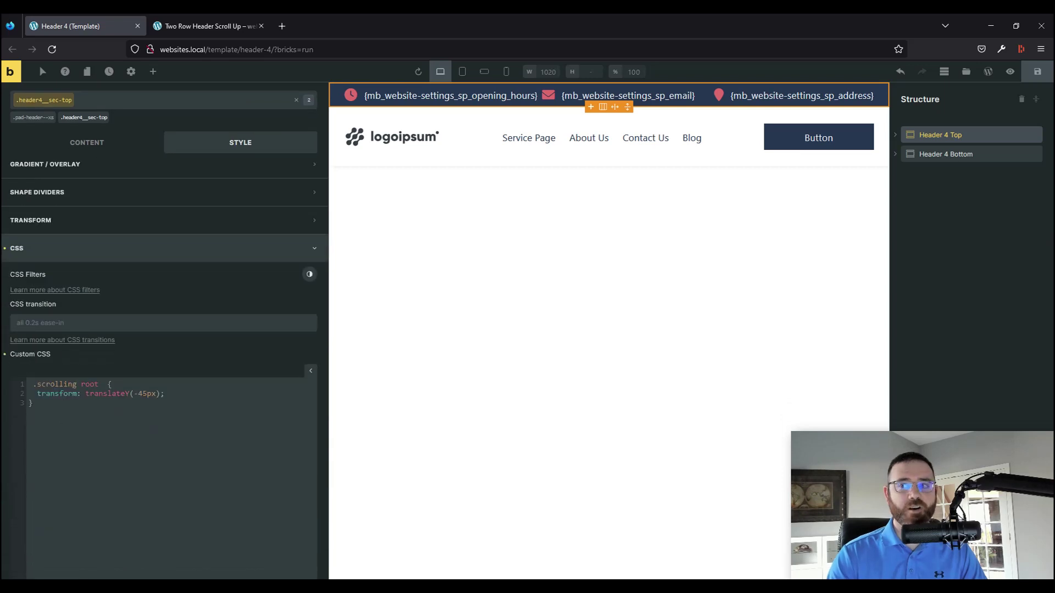
# Step: Move the CSS notes over the canvas and highlight the .scrolling class in them
pyautogui.hotkey('alt', 'Tab')
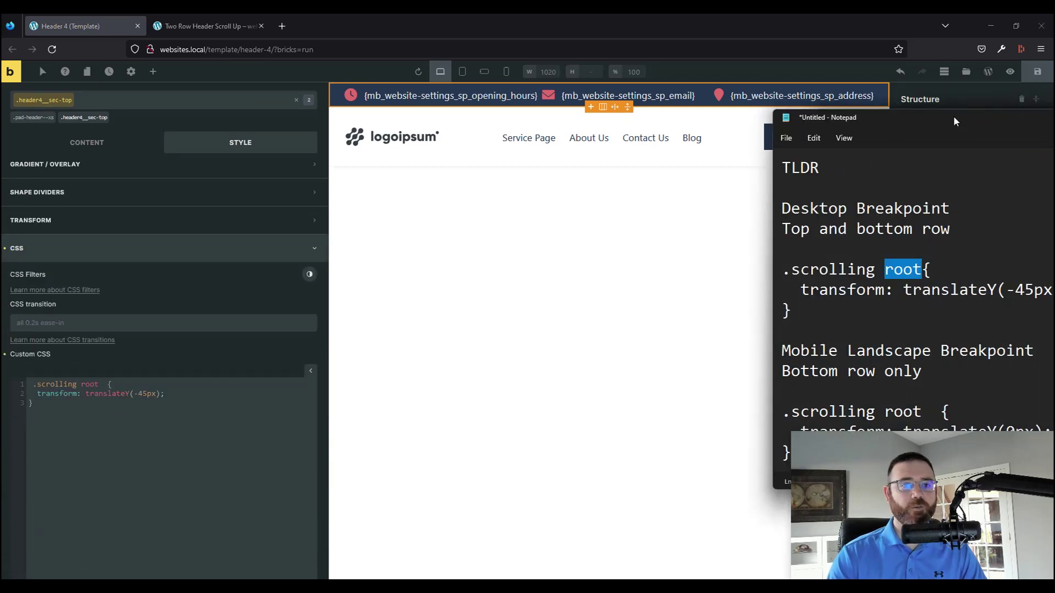
pyautogui.moveTo(824, 105); pyautogui.dragTo(397, 117)
pyautogui.click(547, 214)
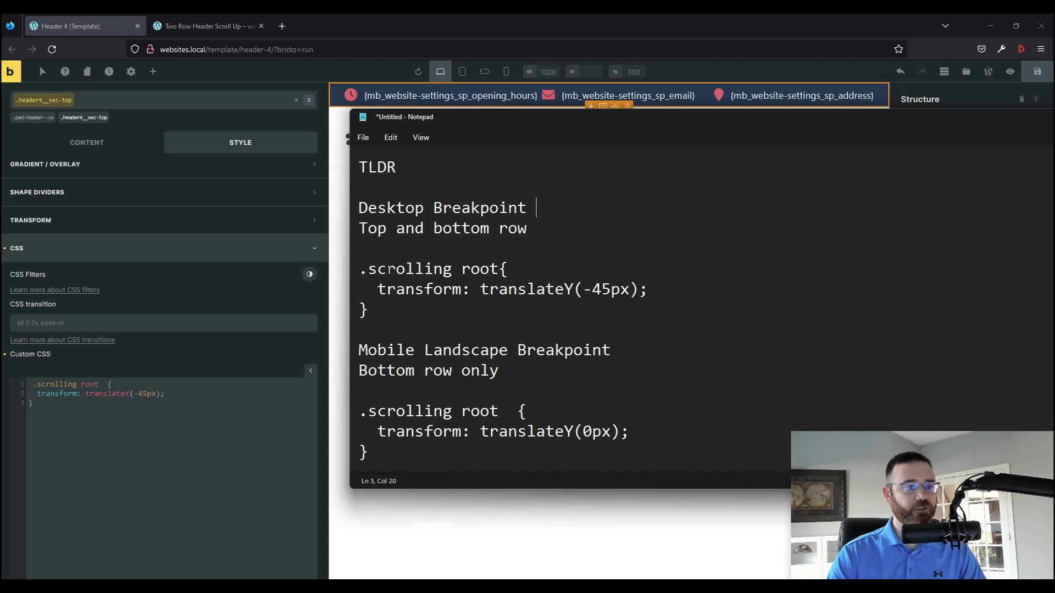
pyautogui.moveTo(359, 269); pyautogui.dragTo(451, 269)
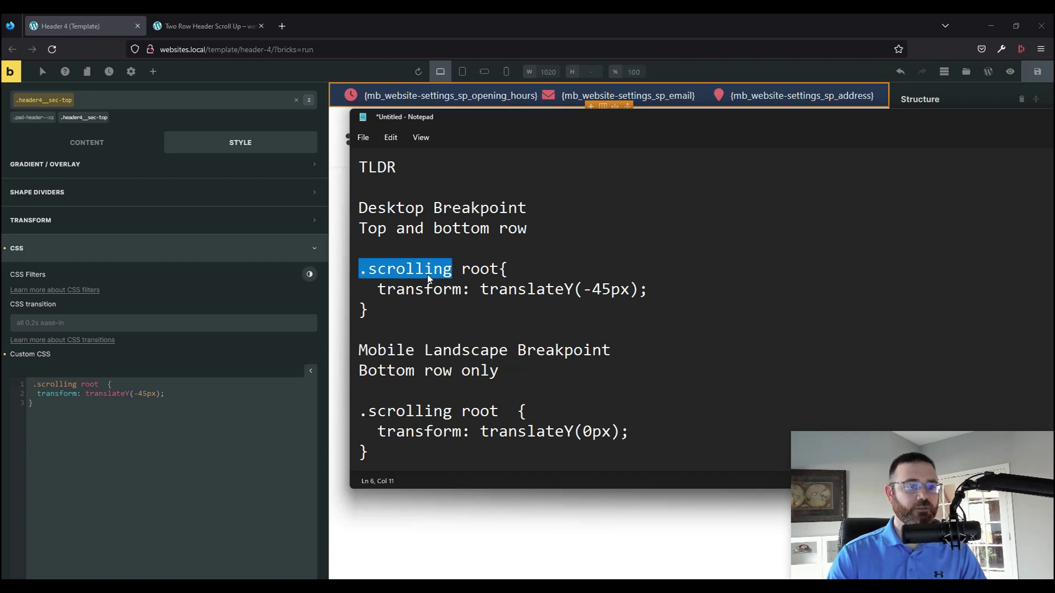
pyautogui.click(396, 271)
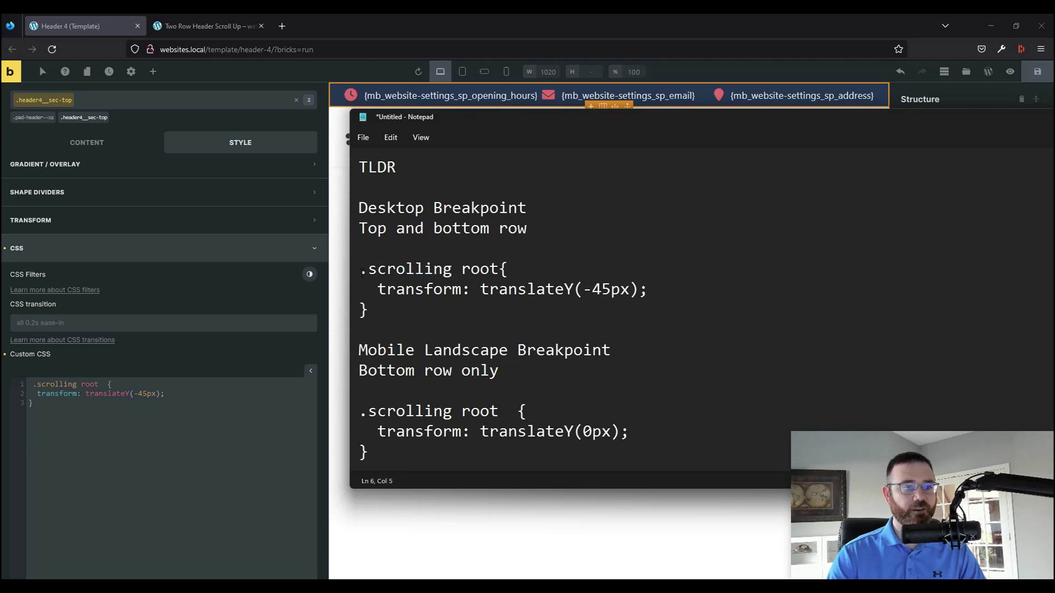
pyautogui.moveTo(359, 269); pyautogui.dragTo(453, 270)
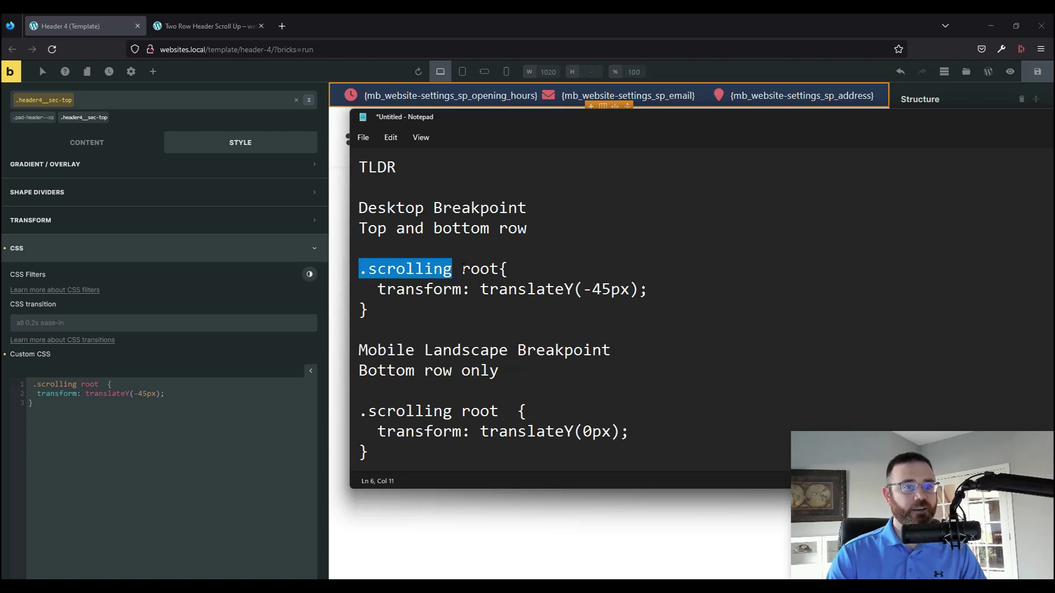
pyautogui.click(462, 269)
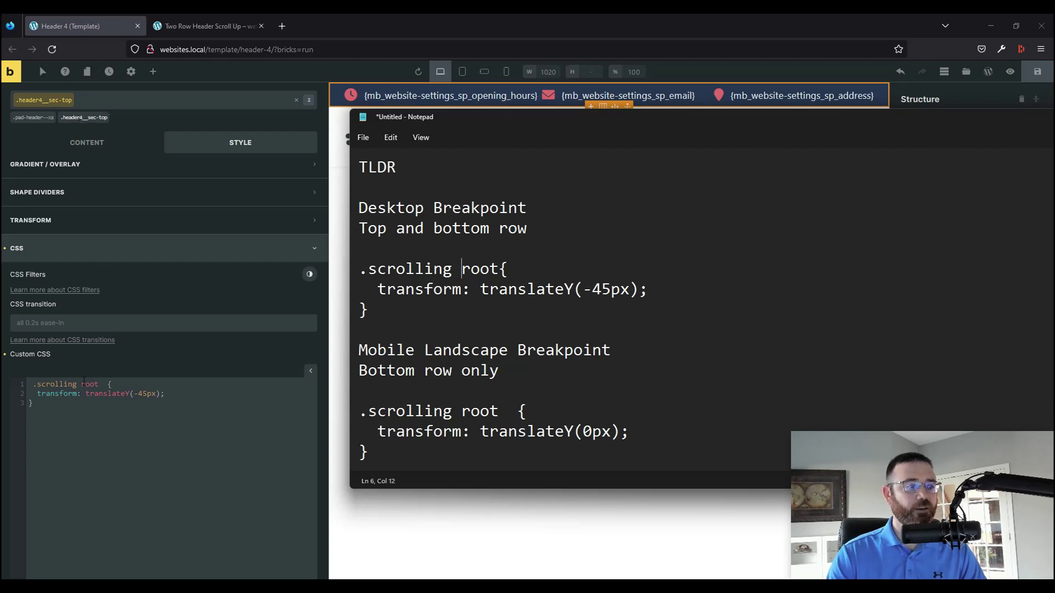
# Step: Highlight the -45px value in the notes, then return to Bricks Builder
pyautogui.click(109, 384)
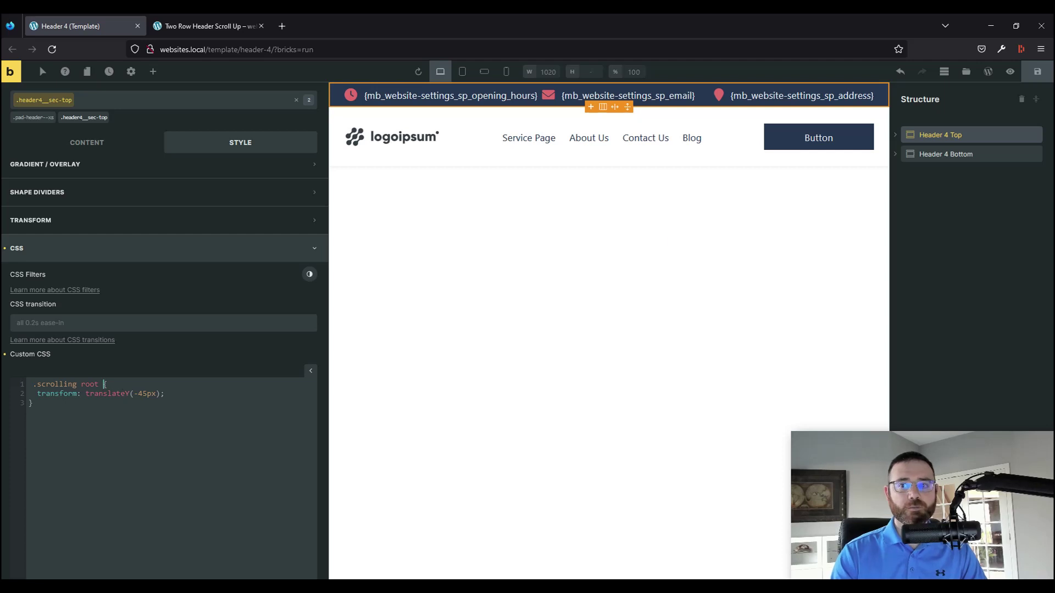
pyautogui.hotkey('alt', 'Tab')
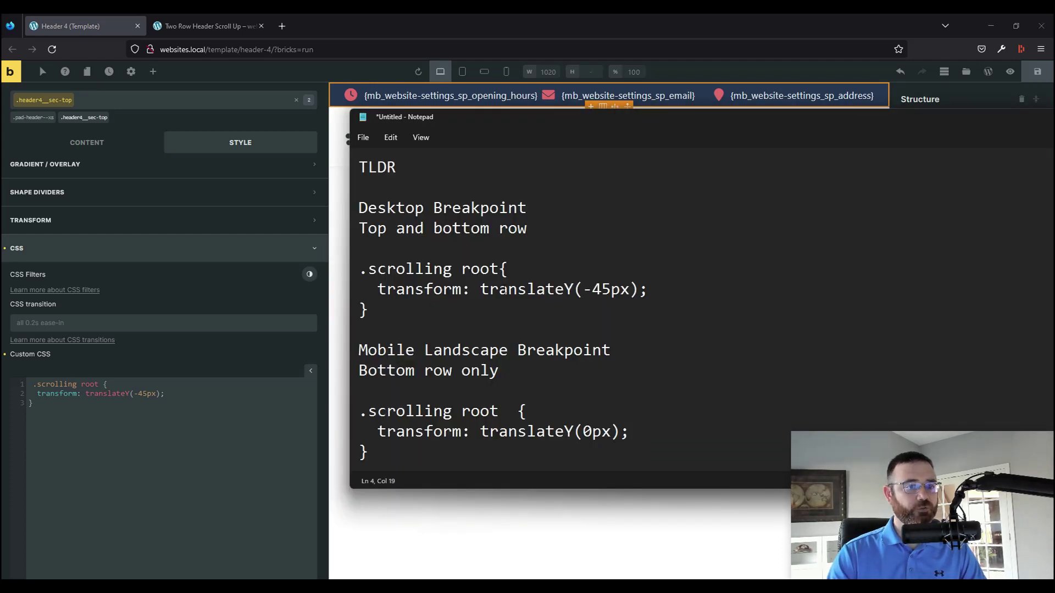
pyautogui.moveTo(584, 289); pyautogui.dragTo(629, 291)
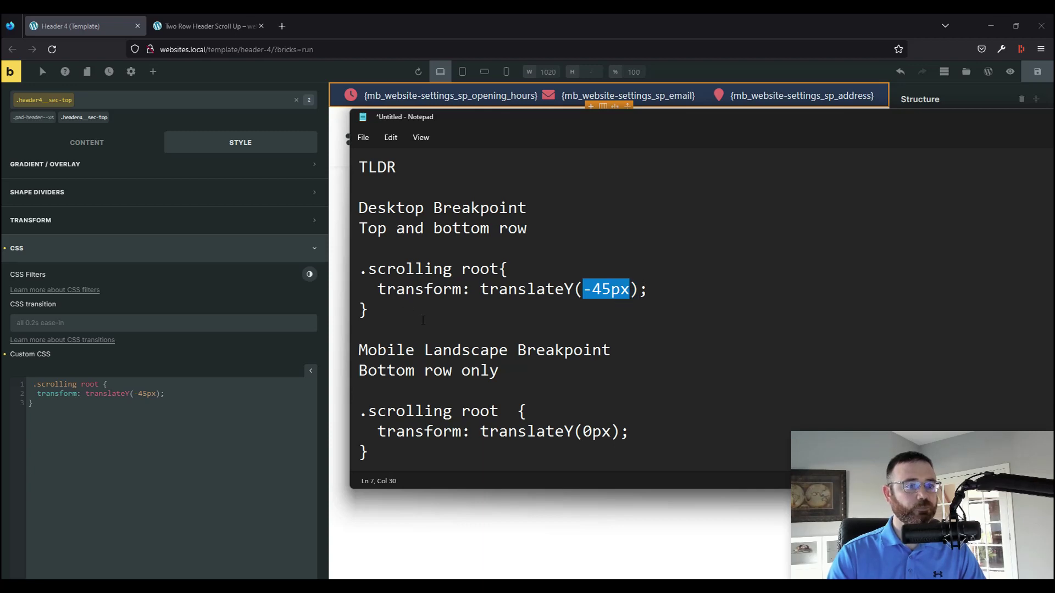
pyautogui.hotkey('alt', 'Tab')
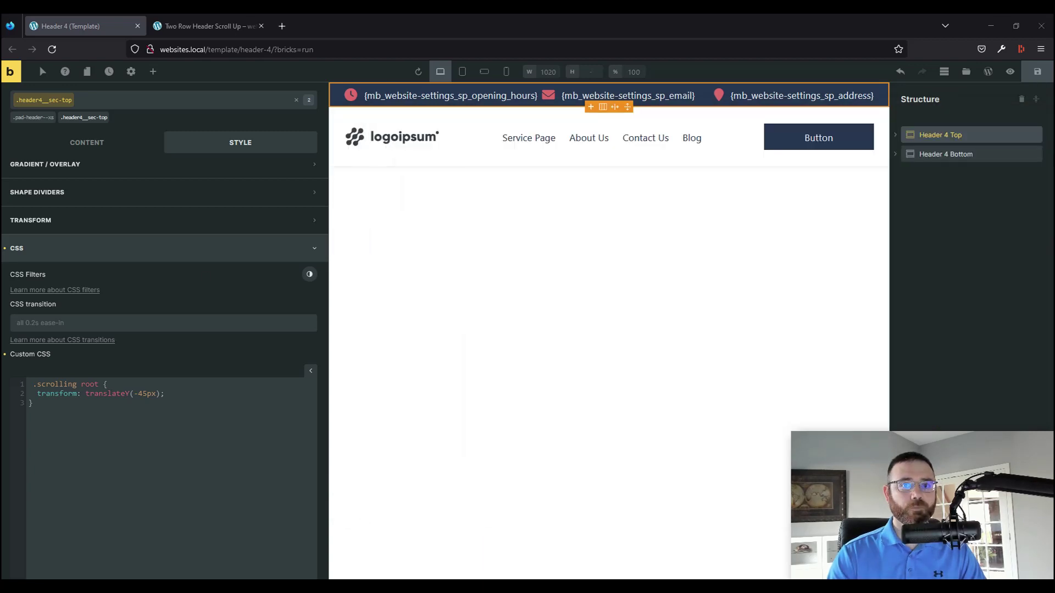
# Step: Select the Header 4 Bottom row and look over its layout settings
pyautogui.click(944, 154)
pyautogui.click(68, 201)
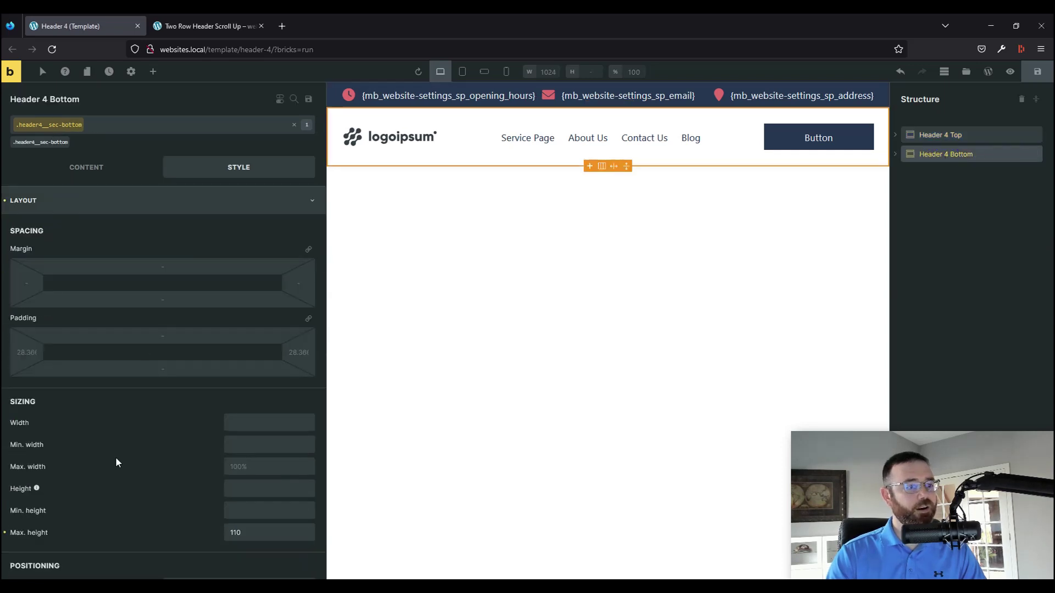
pyautogui.scroll(-2, 115, 457)
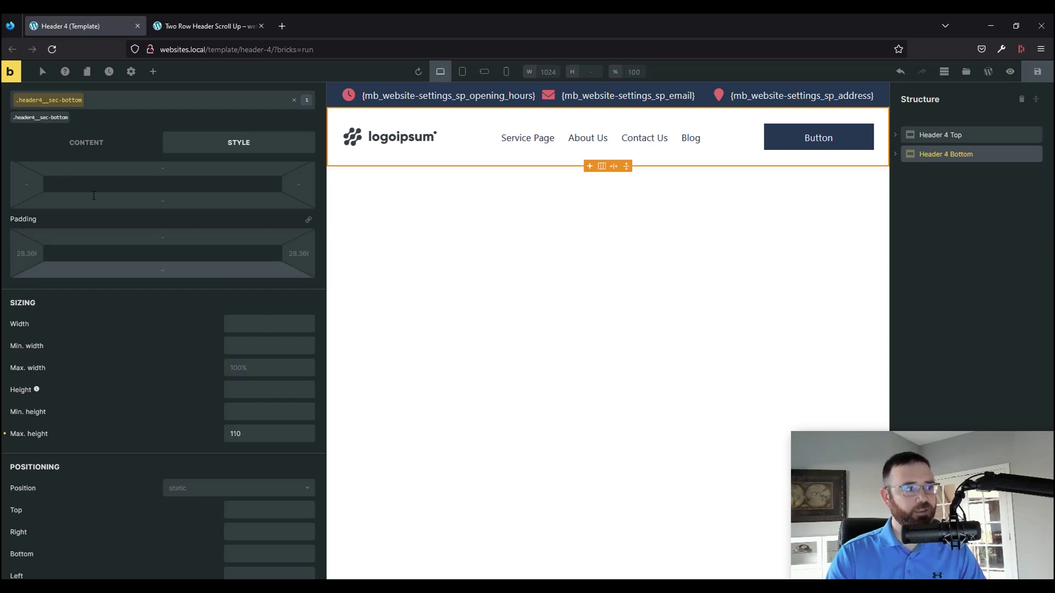
pyautogui.scroll(2, 93, 258)
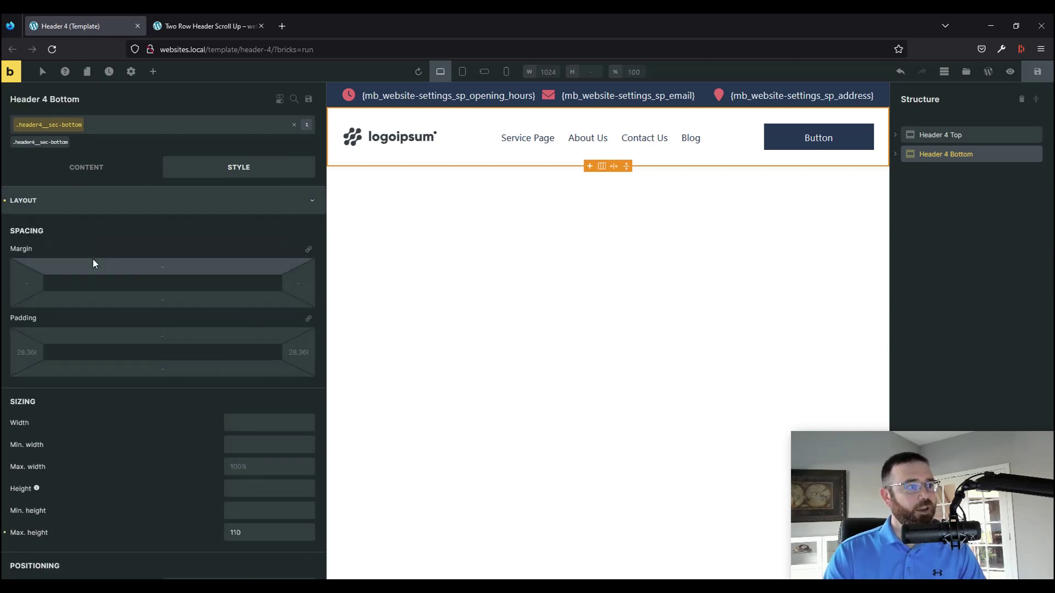
pyautogui.click(78, 201)
# Step: Review the bottom row's .scrolling translateY(-45px) custom CSS and save the header template
pyautogui.click(57, 399)
pyautogui.scroll(-2, 49, 434)
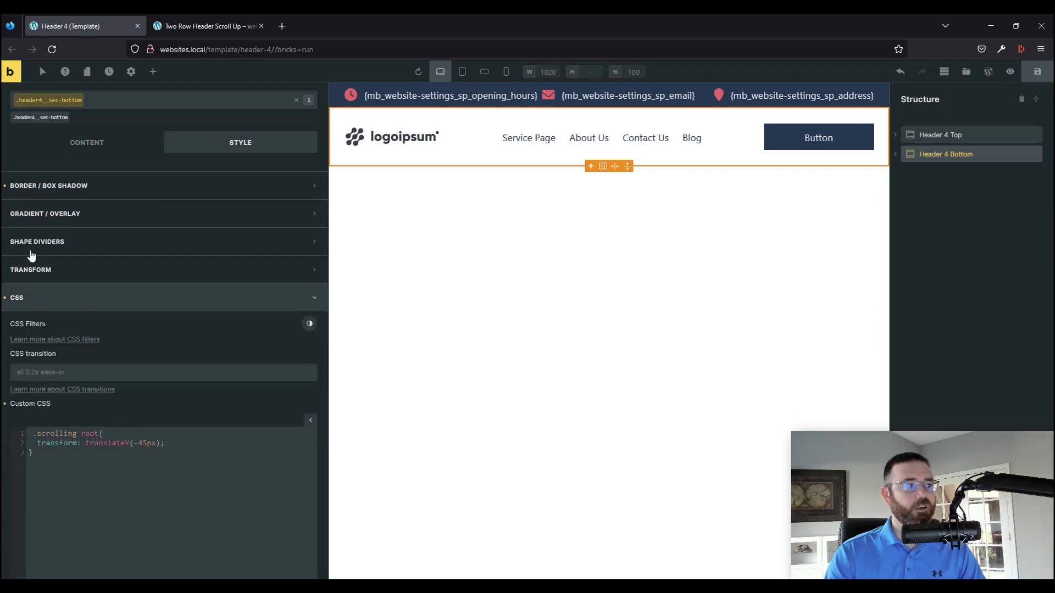
pyautogui.click(47, 459)
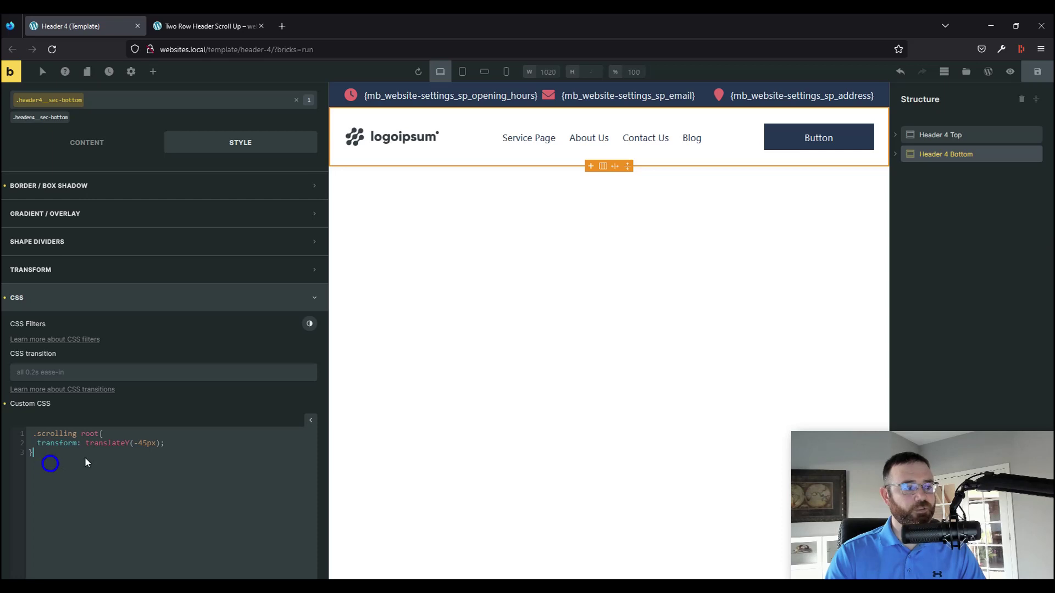
pyautogui.moveTo(134, 443); pyautogui.dragTo(156, 443)
pyautogui.click(117, 471)
pyautogui.moveTo(54, 459); pyautogui.dragTo(11, 437)
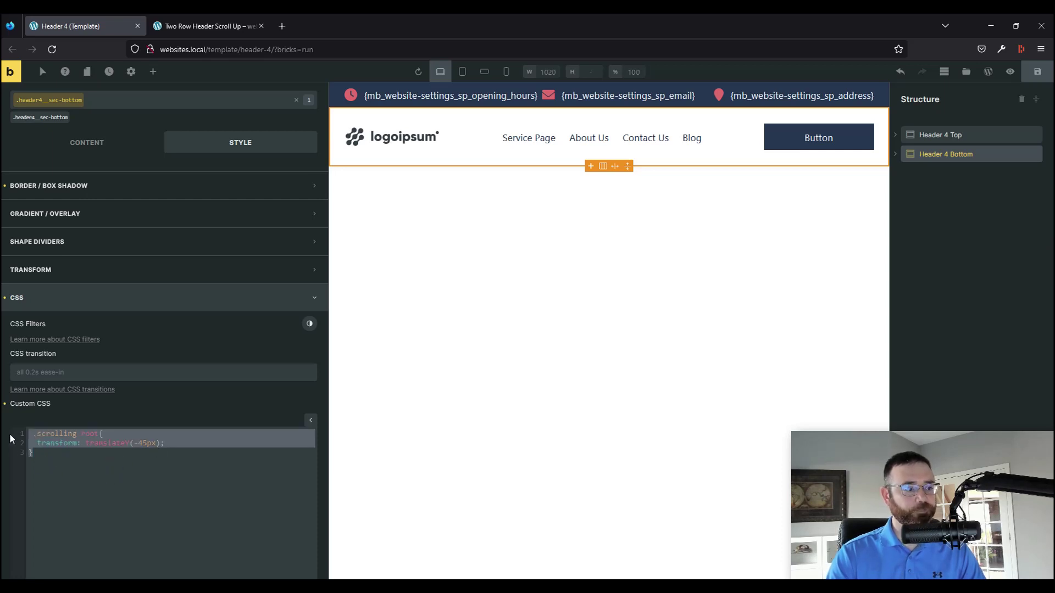
pyautogui.click(87, 466)
pyautogui.click(1034, 72)
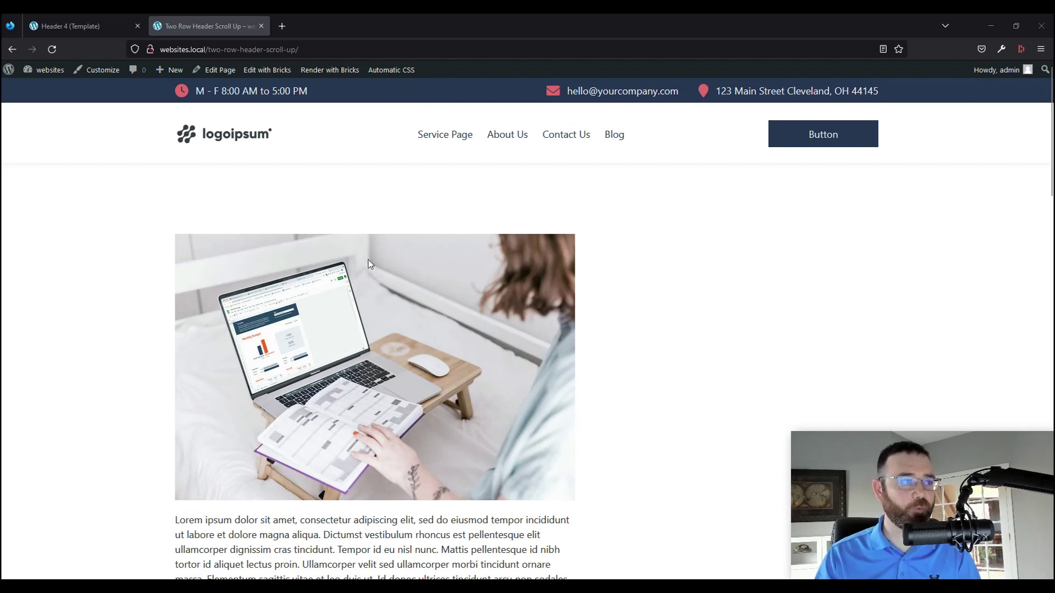
# Step: At the desktop breakpoint, cut all of Header 4 Bottom's translateY(-45px) custom CSS and save
pyautogui.click(70, 27)
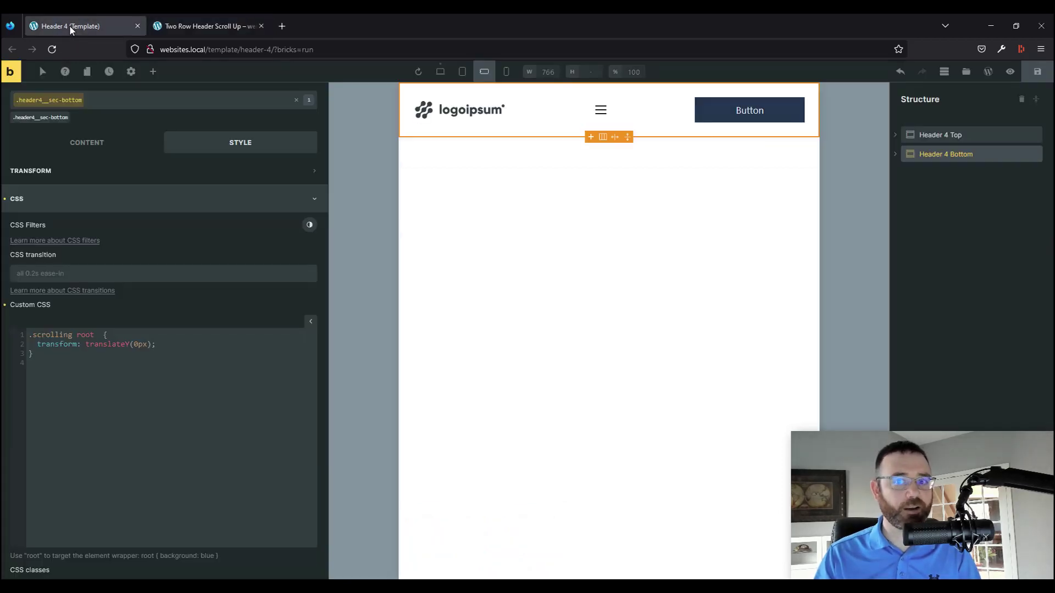
pyautogui.click(439, 71)
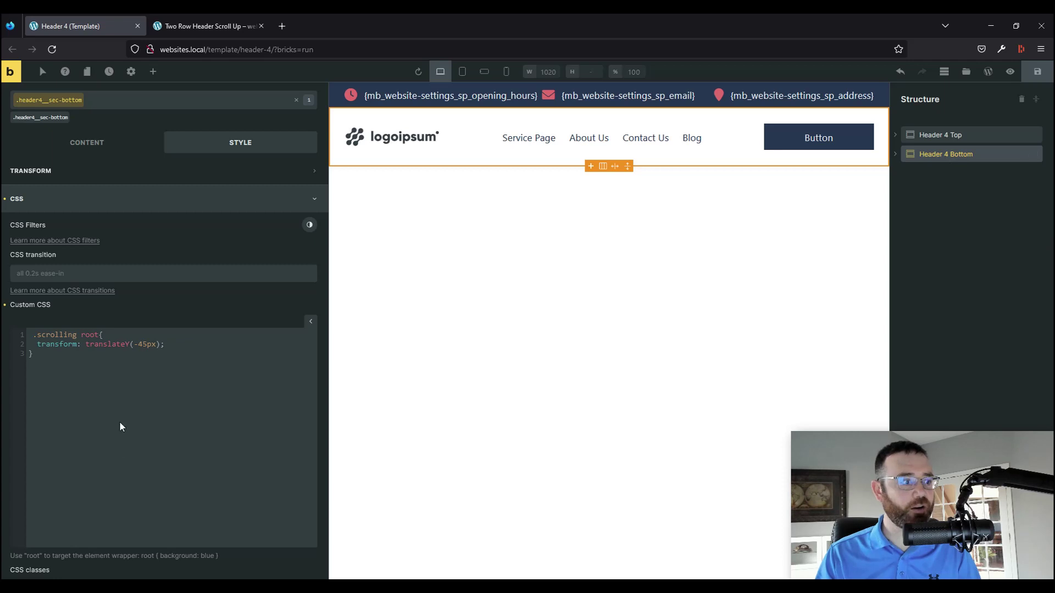
pyautogui.moveTo(115, 403); pyautogui.dragTo(8, 336)
pyautogui.rightClick(59, 337)
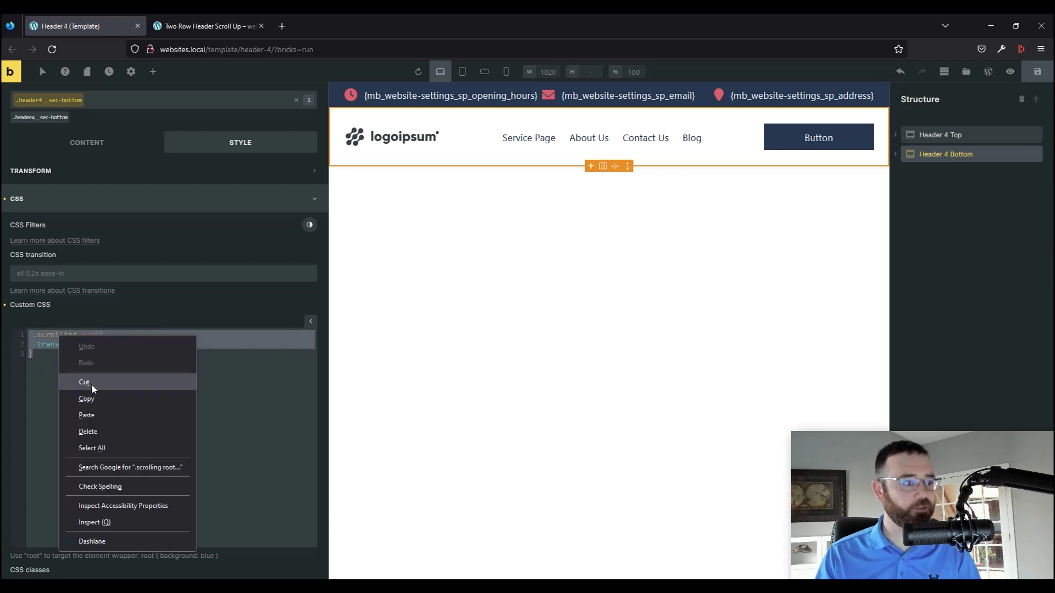
pyautogui.click(91, 383)
pyautogui.click(1037, 75)
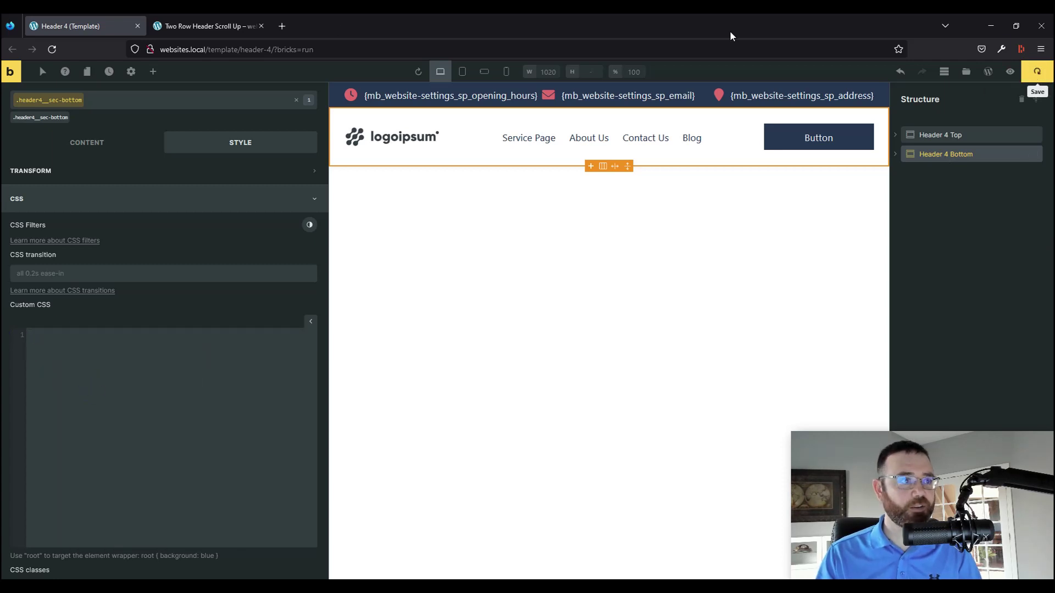
# Step: Reload the live Two Row Header Scroll Up page and scroll down and up to test it
pyautogui.click(195, 26)
pyautogui.click(50, 50)
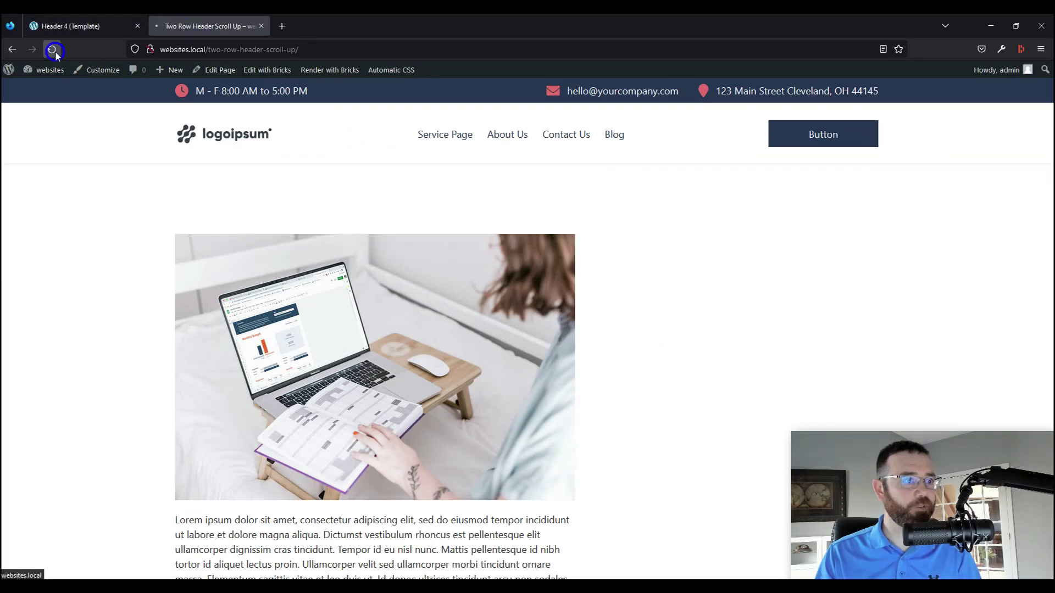
pyautogui.scroll(-5, 644, 293)
pyautogui.scroll(-10, 646, 293)
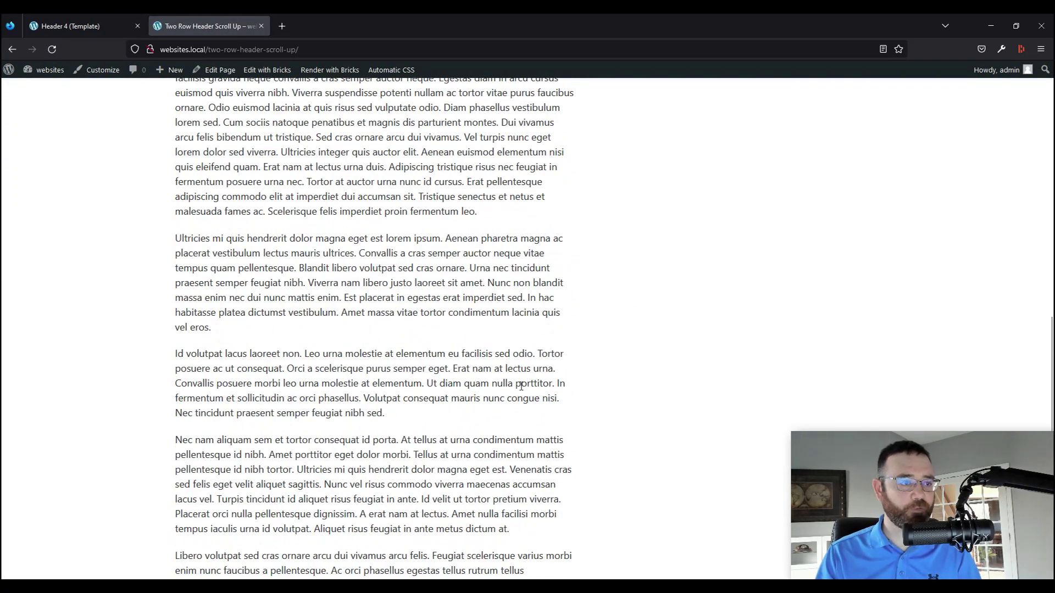
pyautogui.scroll(10, 520, 386)
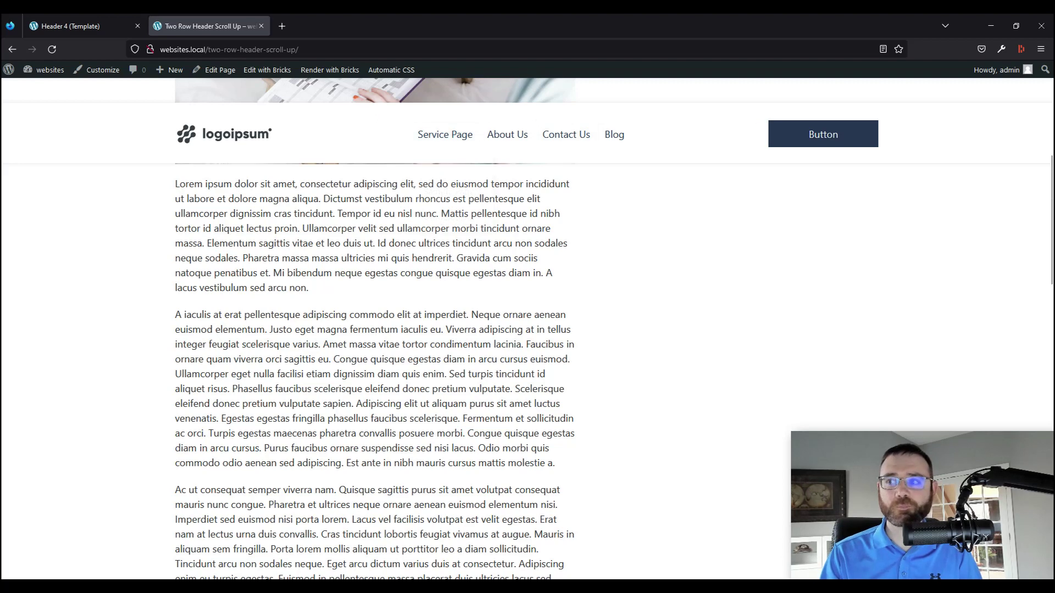
# Step: Check the .scrolling class name in the CSS notes, then scroll-test the page again
pyautogui.hotkey('alt', 'Tab')
pyautogui.moveTo(526, 271); pyautogui.dragTo(619, 272)
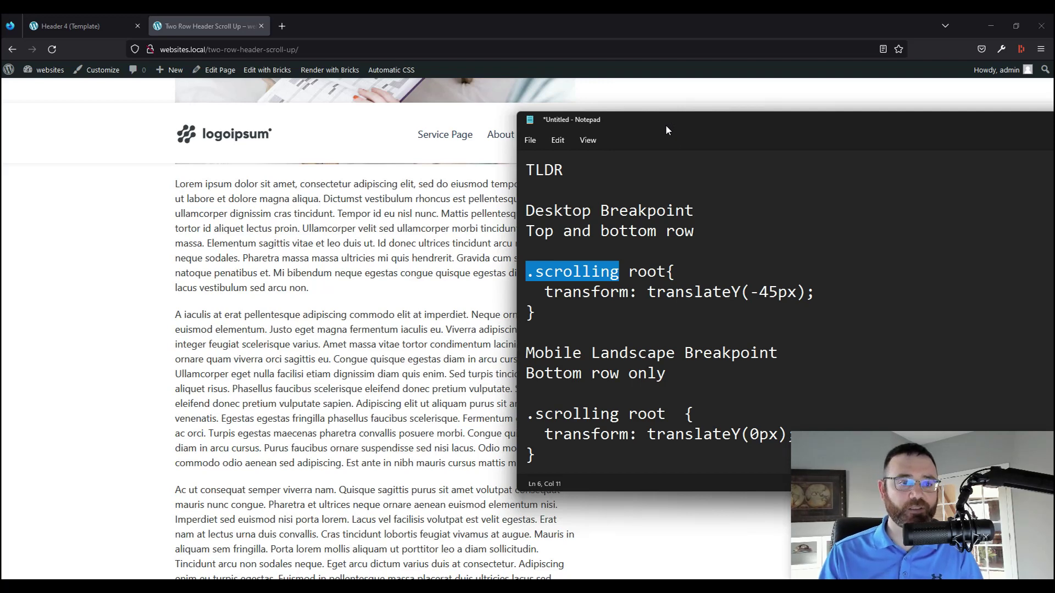
pyautogui.hotkey('alt', 'Tab')
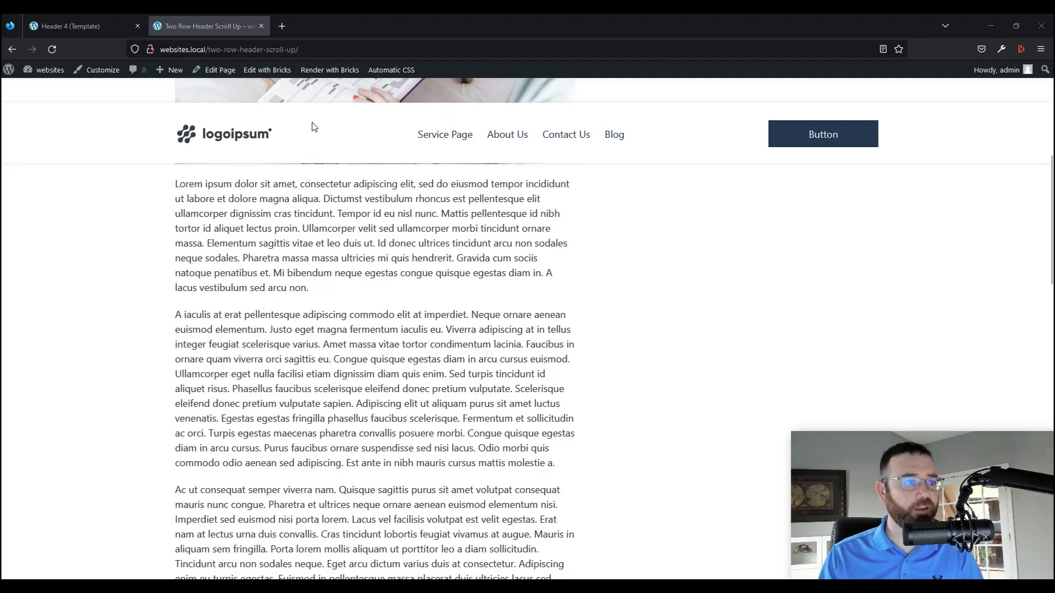
pyautogui.scroll(-10, 324, 165)
pyautogui.scroll(2, 324, 165)
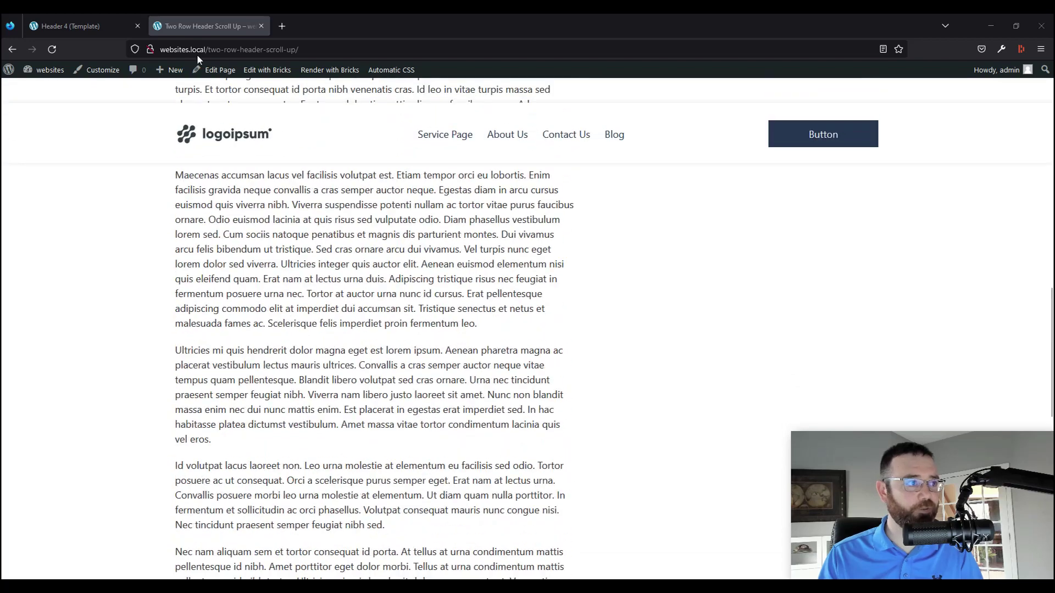
pyautogui.click(99, 26)
# Step: Restore Header 4 Bottom's .scrolling CSS, save, and move to the mobile landscape breakpoint
pyautogui.hotkey('ctrl', 'v')
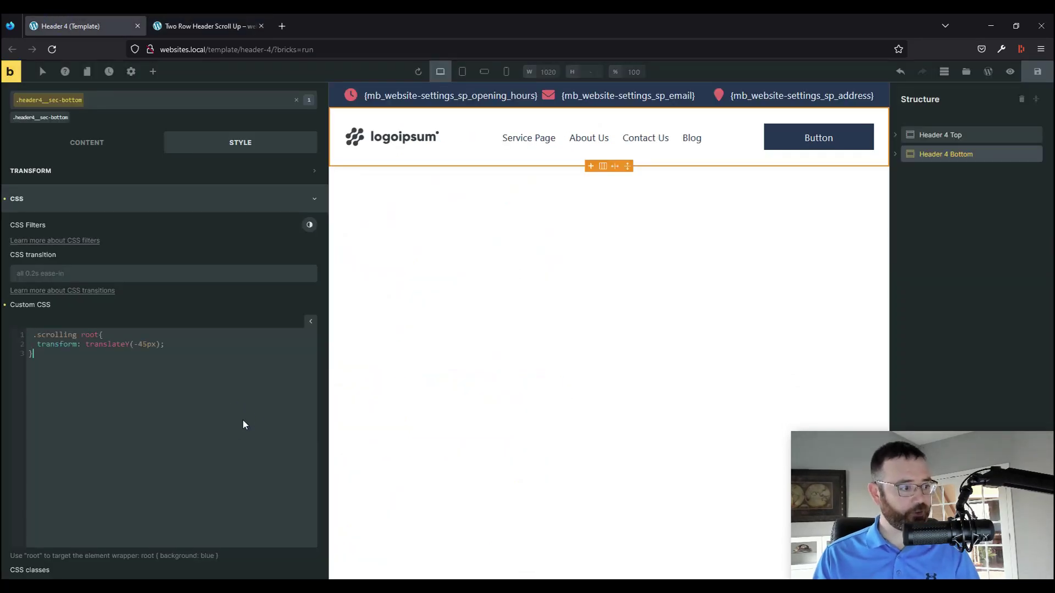
pyautogui.click(1037, 72)
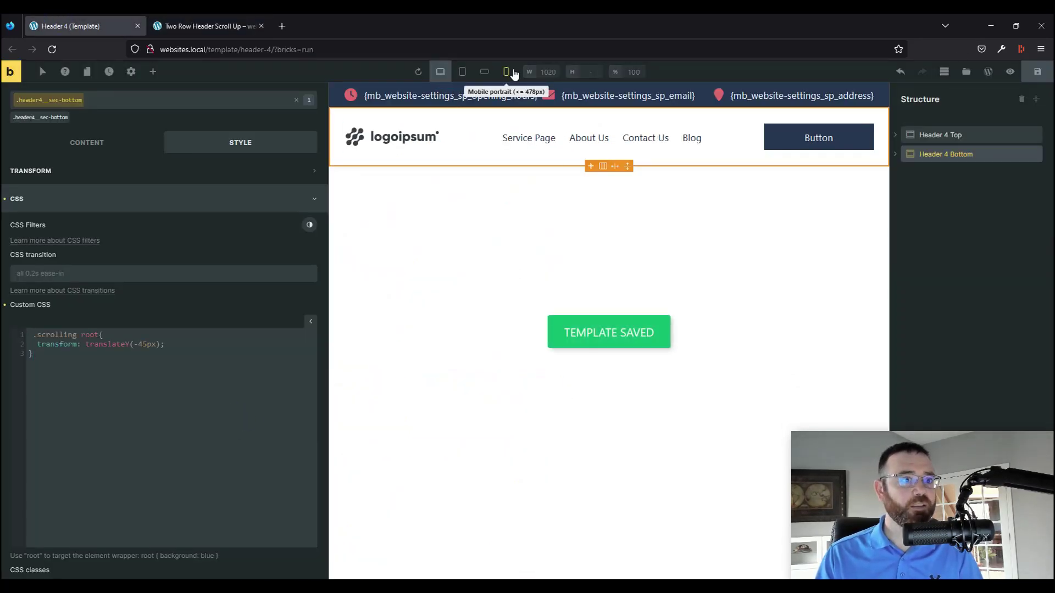
pyautogui.click(484, 73)
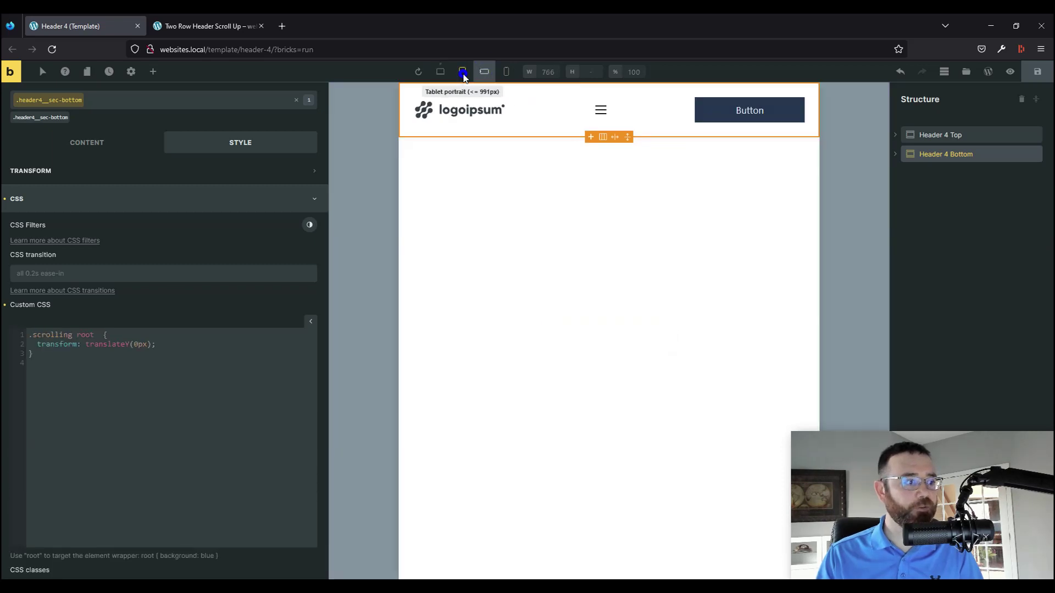
pyautogui.click(482, 78)
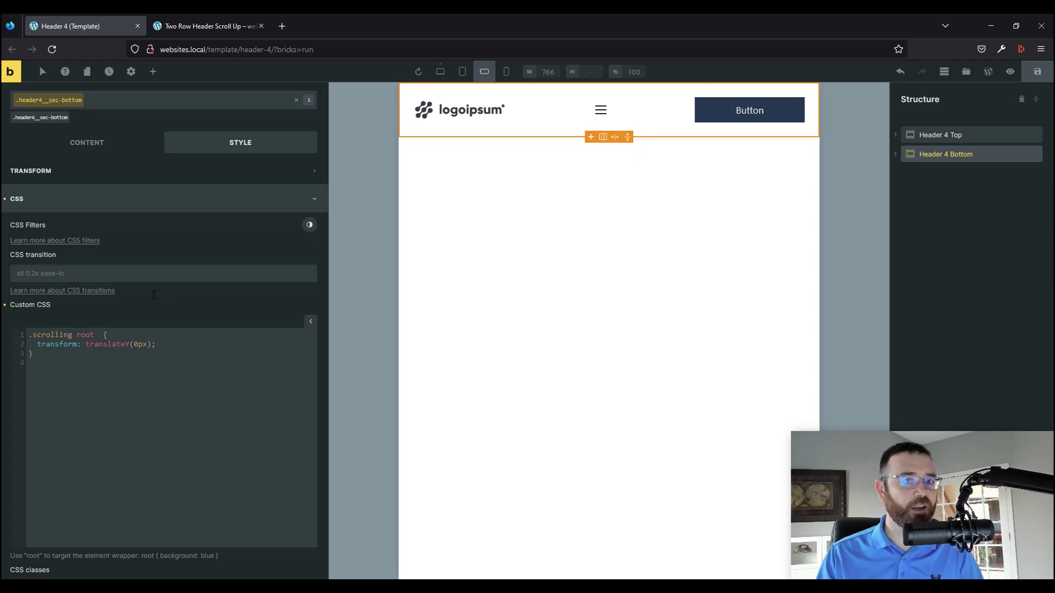
# Step: Hide the Header 4 Top row at this breakpoint via its display setting and save
pyautogui.click(948, 135)
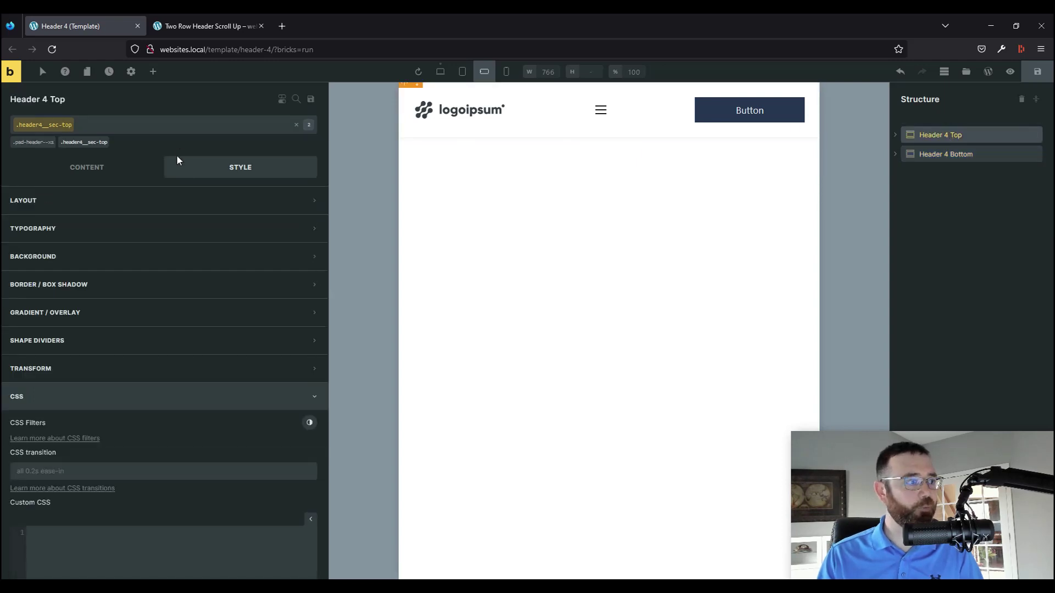
pyautogui.click(122, 201)
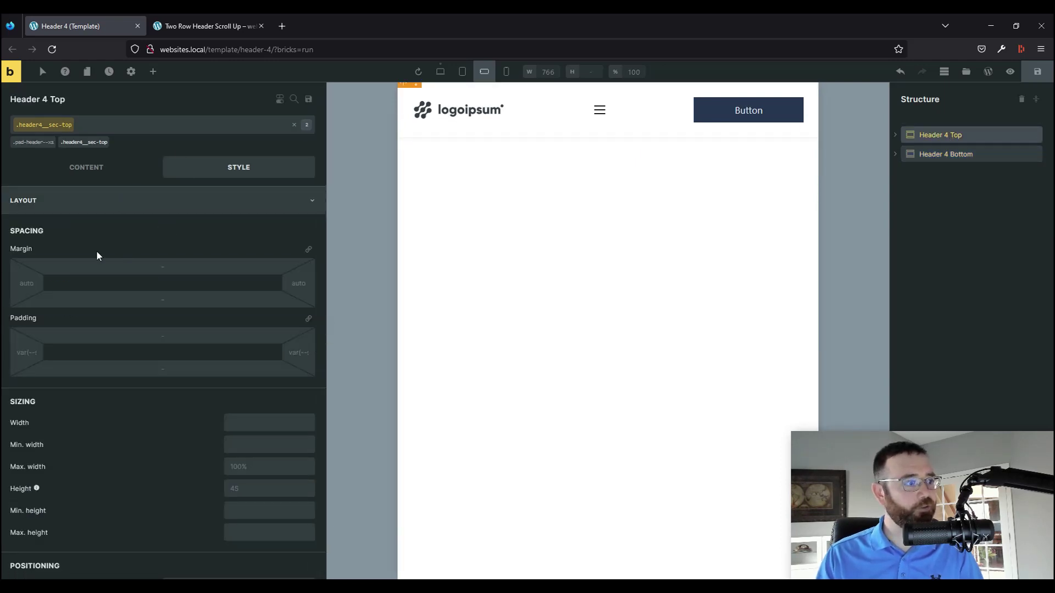
pyautogui.click(86, 168)
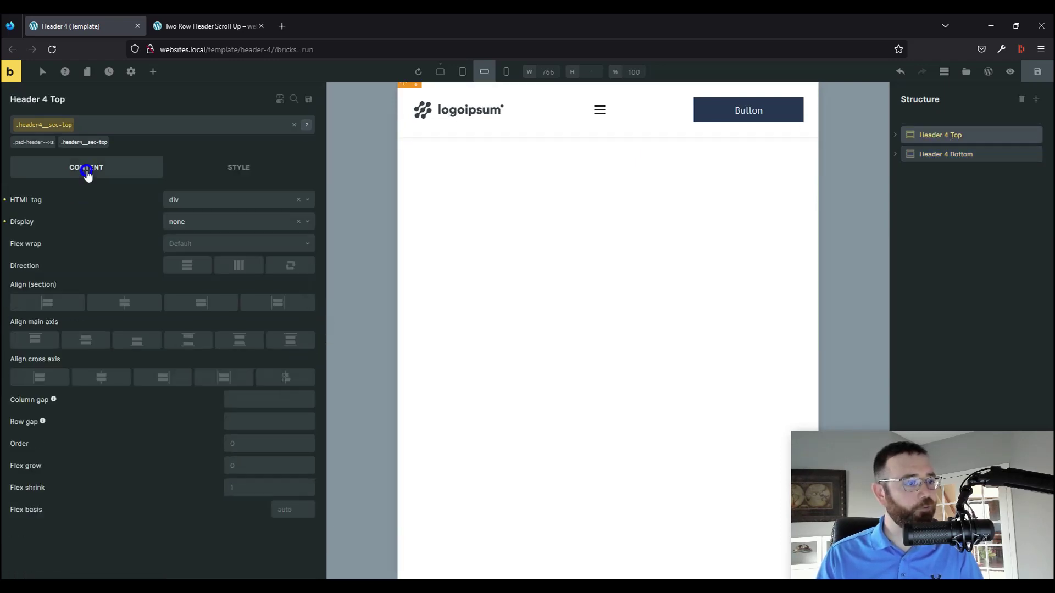
pyautogui.click(298, 222)
pyautogui.click(277, 222)
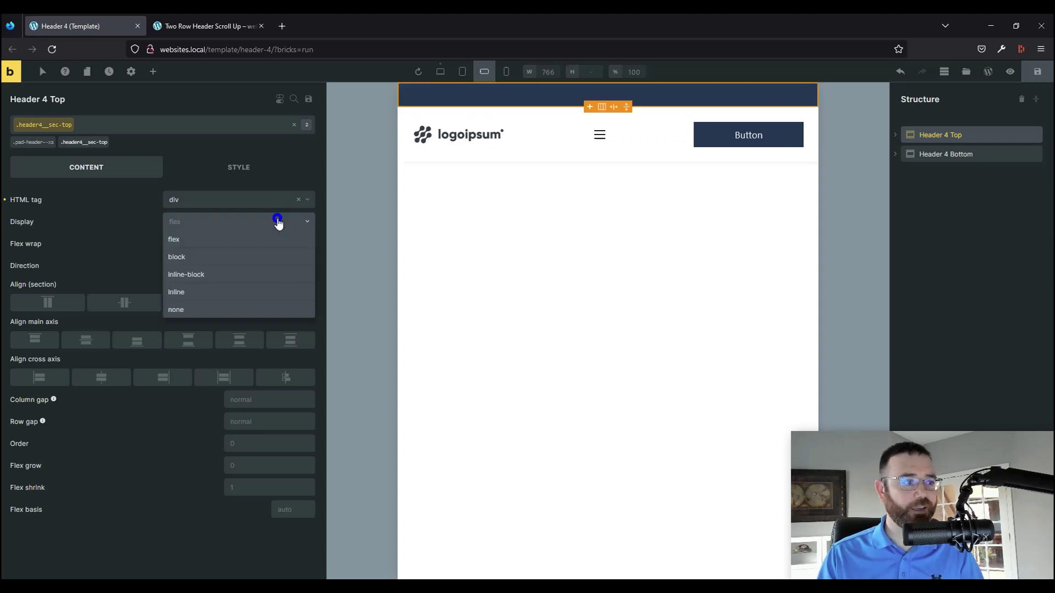
pyautogui.click(214, 310)
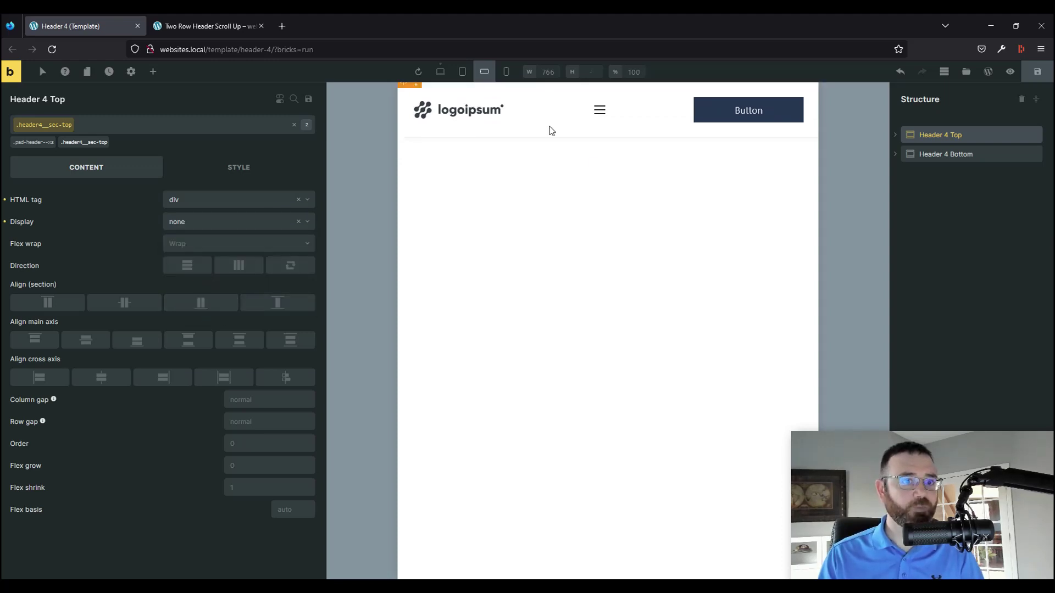
pyautogui.click(1043, 81)
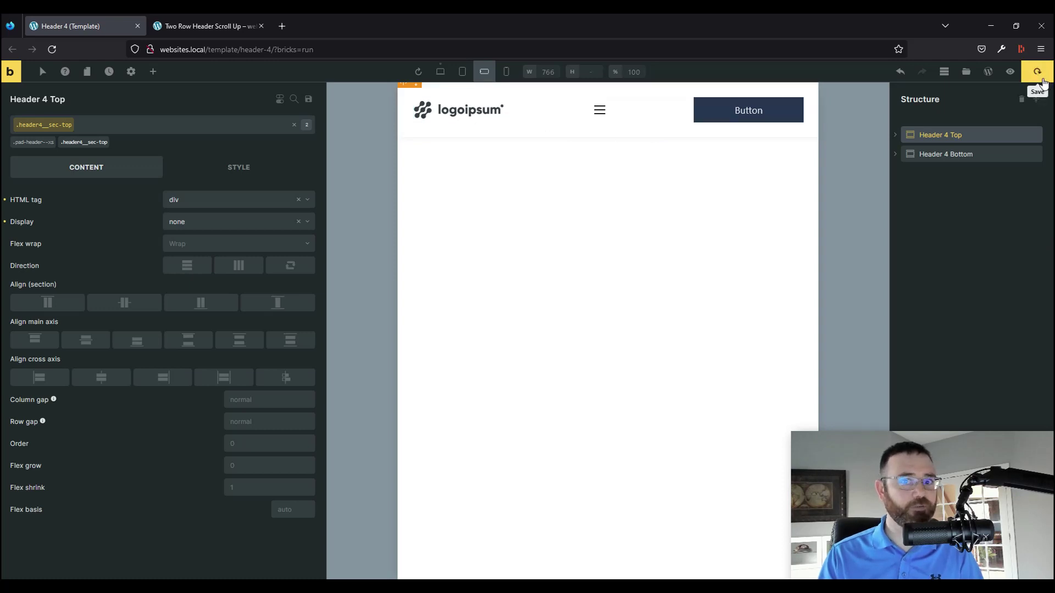
# Step: Cut Header 4 Bottom's custom CSS at the 766 px view and save the template
pyautogui.click(949, 157)
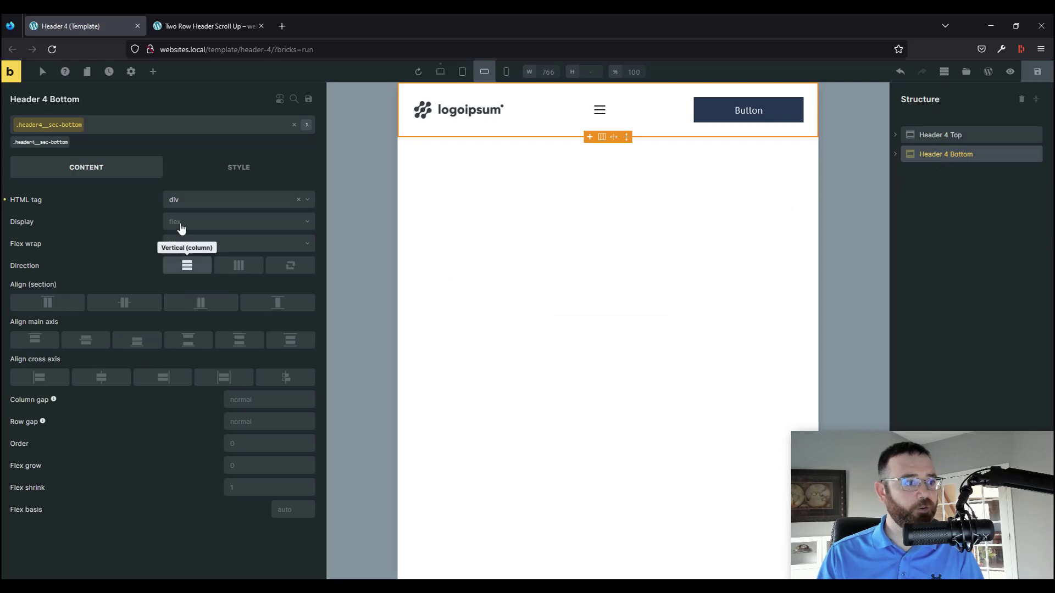
pyautogui.click(219, 167)
pyautogui.scroll(-14, 51, 440)
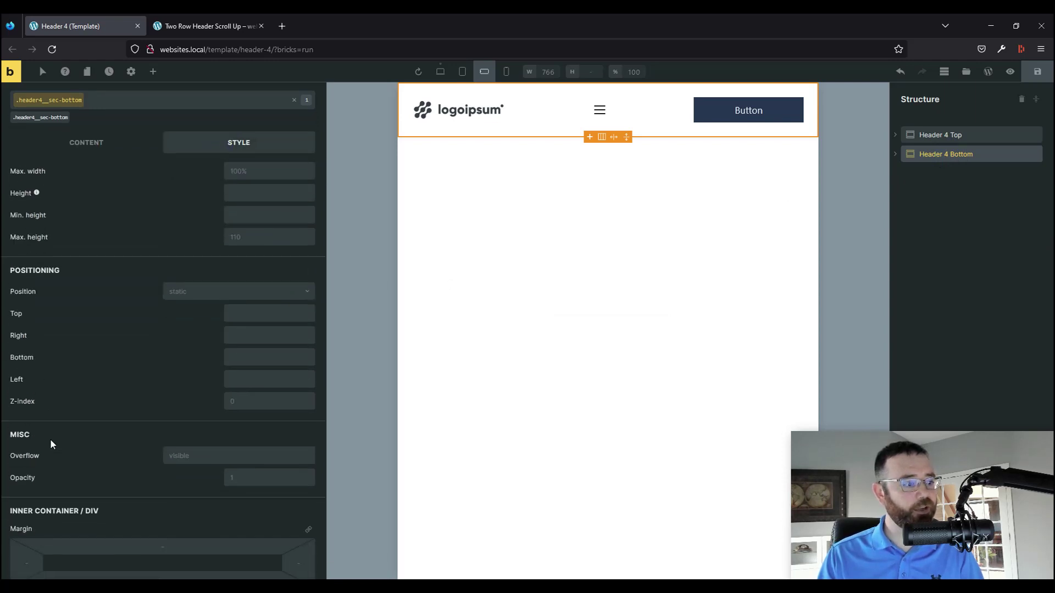
pyautogui.click(59, 493)
pyautogui.scroll(-3, 59, 494)
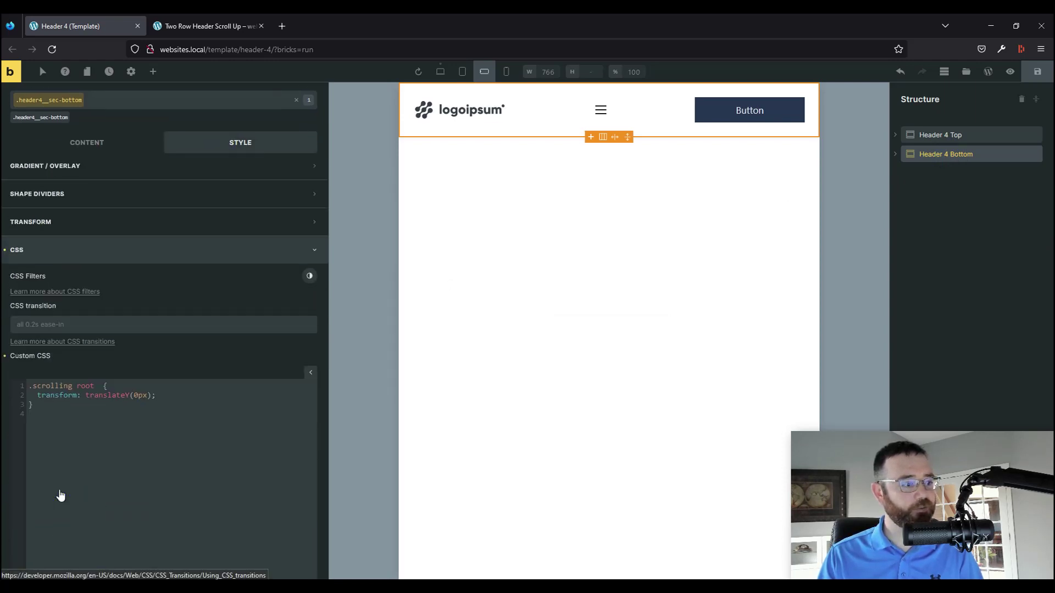
pyautogui.scroll(1, 59, 495)
pyautogui.moveTo(91, 471); pyautogui.dragTo(6, 442)
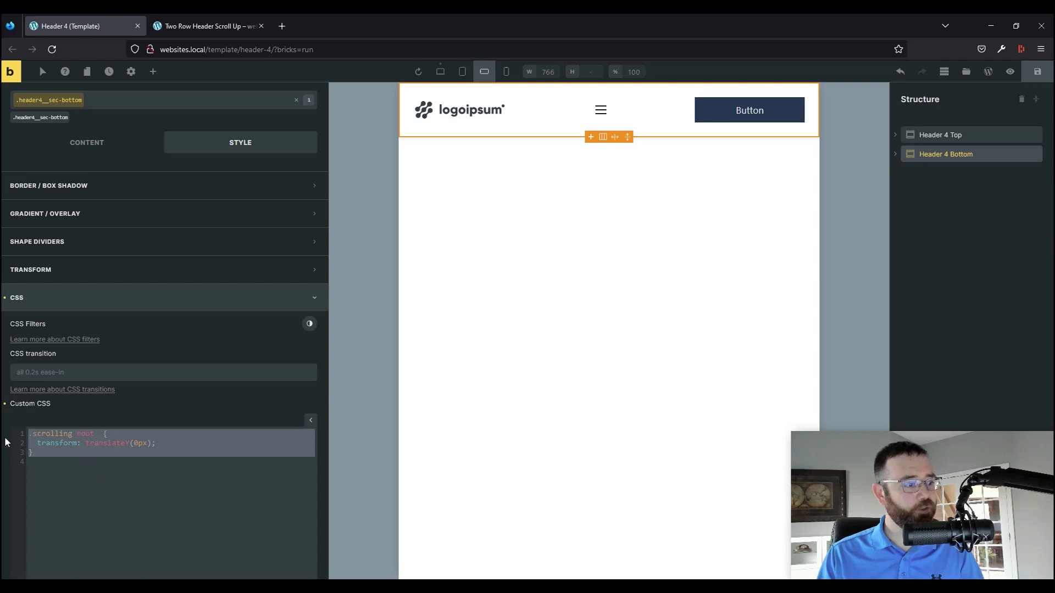
pyautogui.rightClick(68, 438)
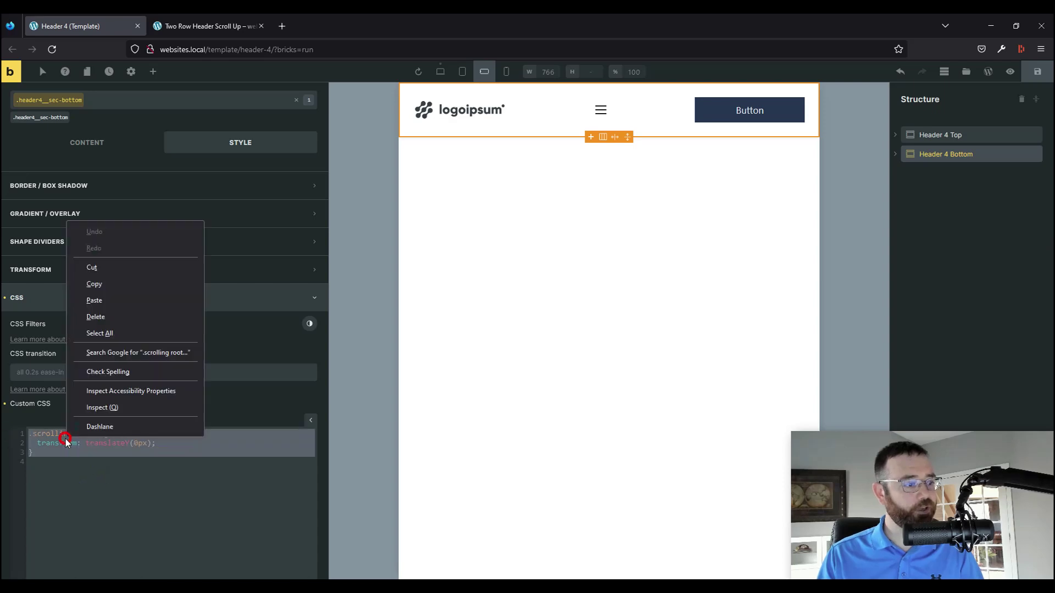
pyautogui.click(133, 268)
pyautogui.click(1037, 71)
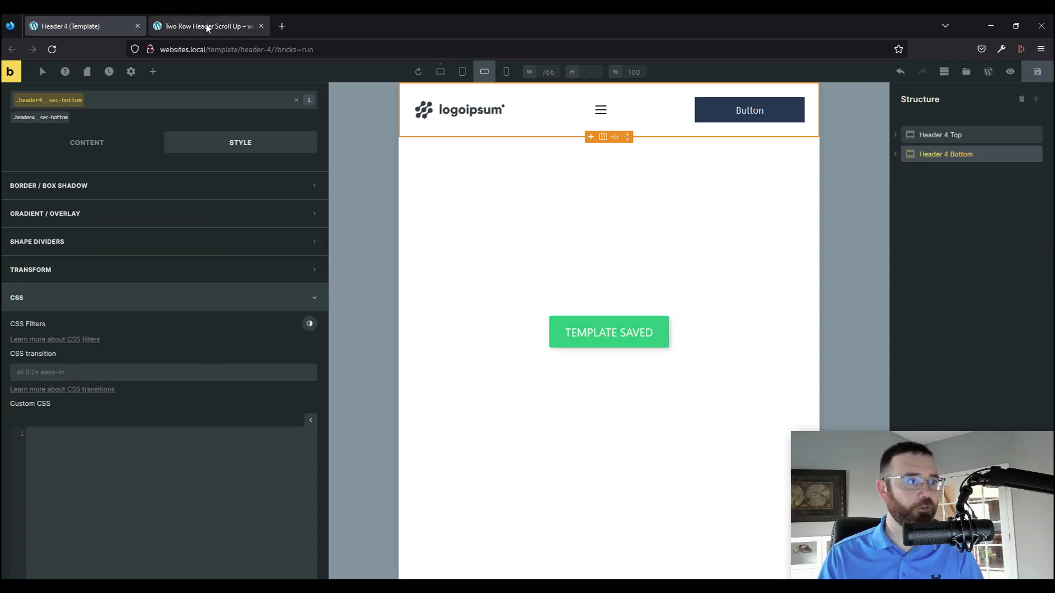
pyautogui.click(203, 26)
# Step: Reload the page, open the inspector to narrow the view, and scroll-test the header
pyautogui.click(51, 49)
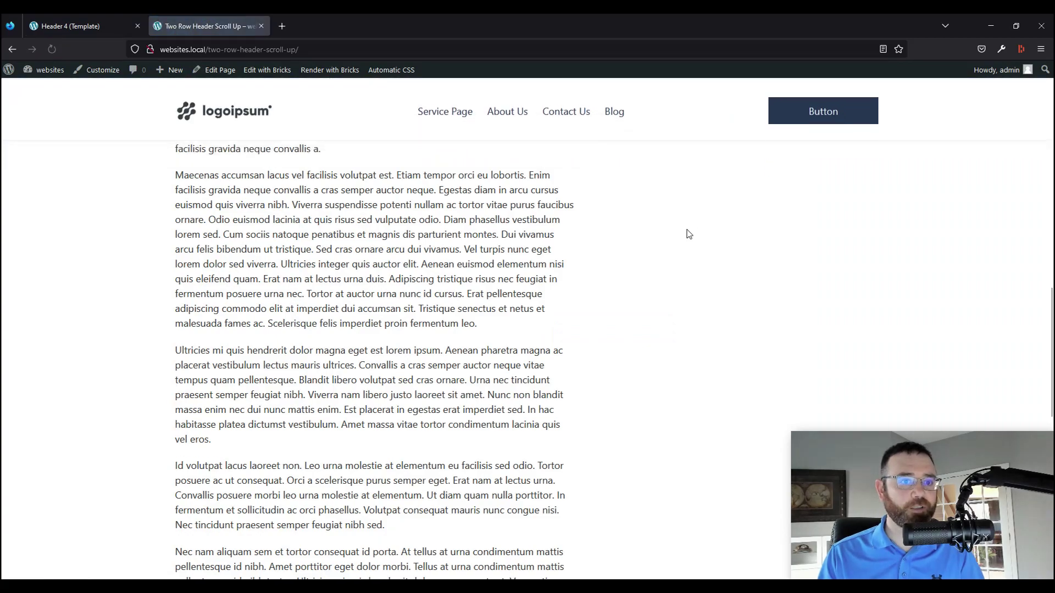
pyautogui.rightClick(733, 217)
pyautogui.click(772, 356)
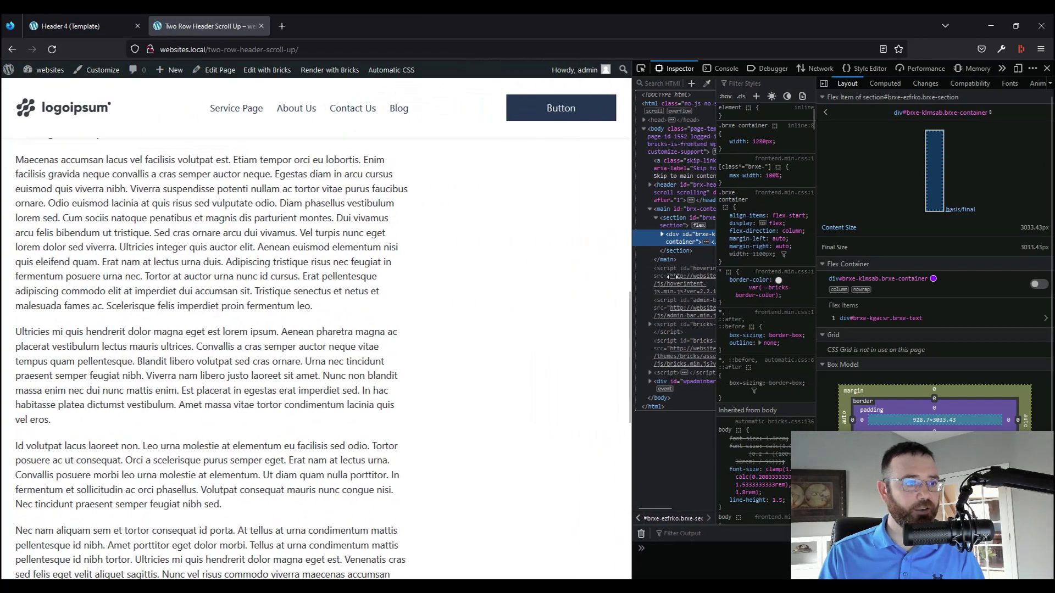
pyautogui.moveTo(672, 276); pyautogui.dragTo(392, 291)
pyautogui.scroll(10, 768, 275)
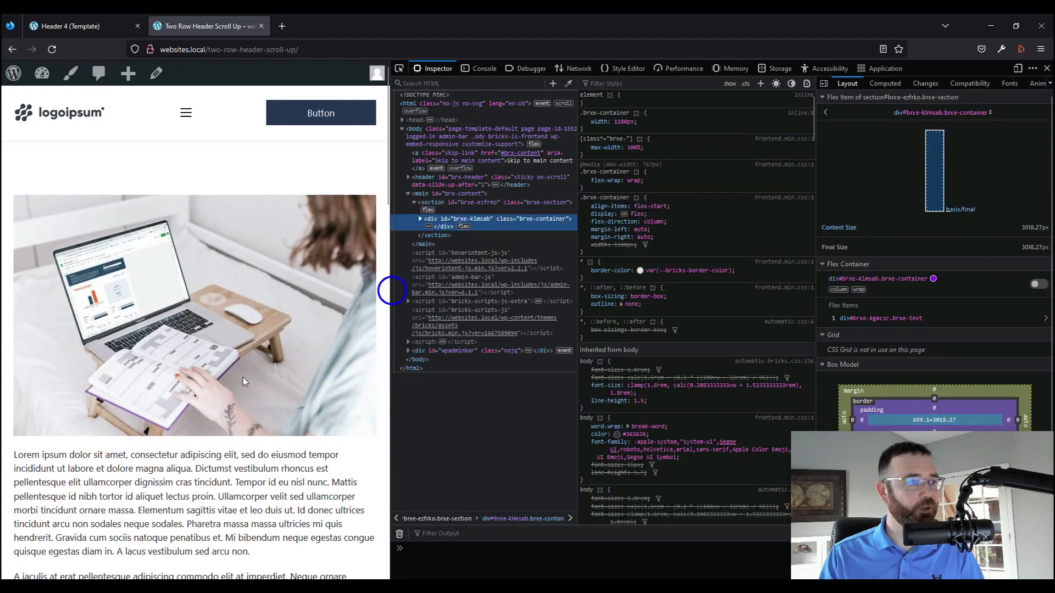
pyautogui.scroll(-15, 243, 377)
pyautogui.scroll(2, 243, 377)
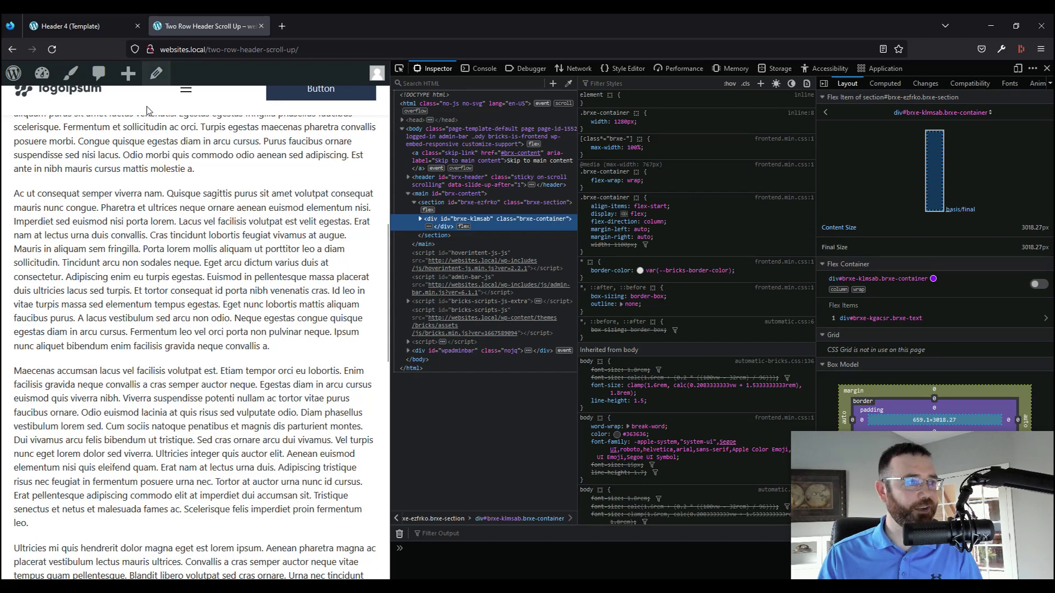
# Step: Open a new Firefox private window and put the cursor in its address bar
pyautogui.rightClick(231, 50)
pyautogui.press('Escape')
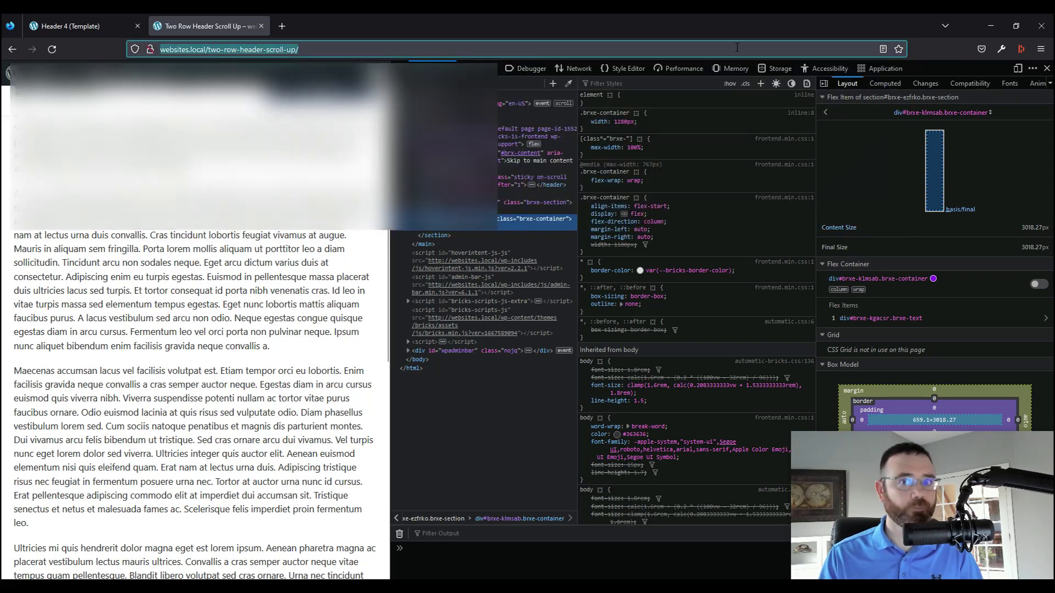
pyautogui.click(1041, 49)
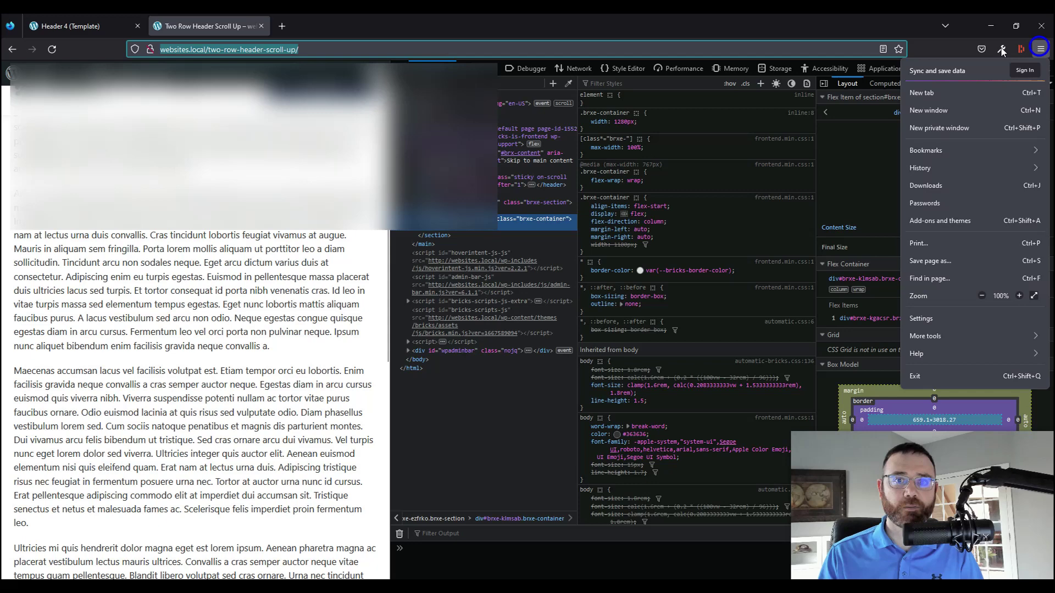
pyautogui.click(964, 130)
pyautogui.click(307, 48)
# Step: Load the two-row-header-scroll-up page privately, scroll-test it with the inspector open, then close the window
pyautogui.hotkey('ctrl', 'v')
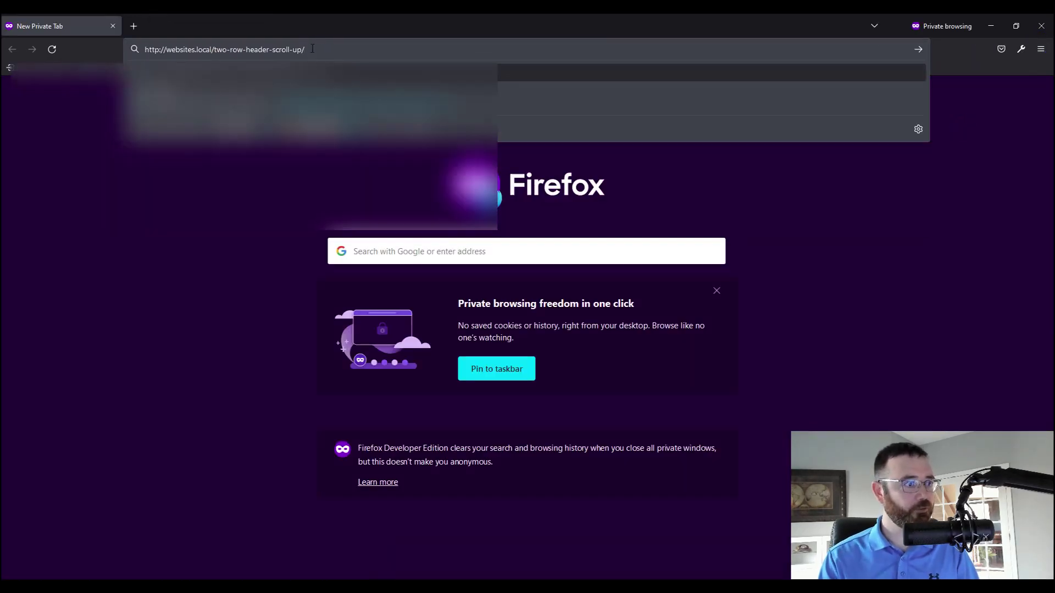
pyautogui.press('Return')
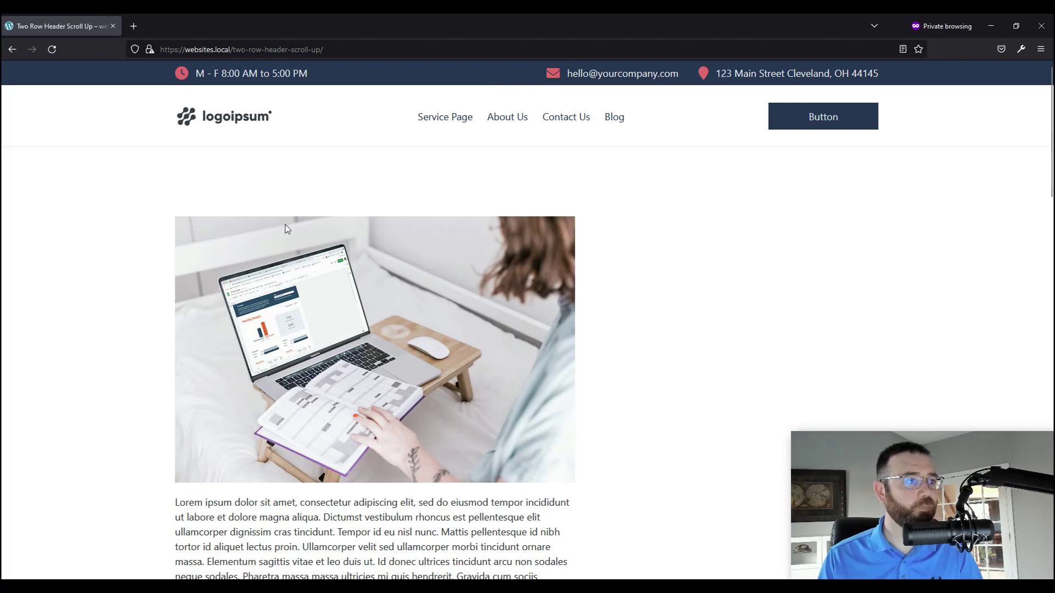
pyautogui.scroll(-6, 285, 228)
pyautogui.rightClick(944, 126)
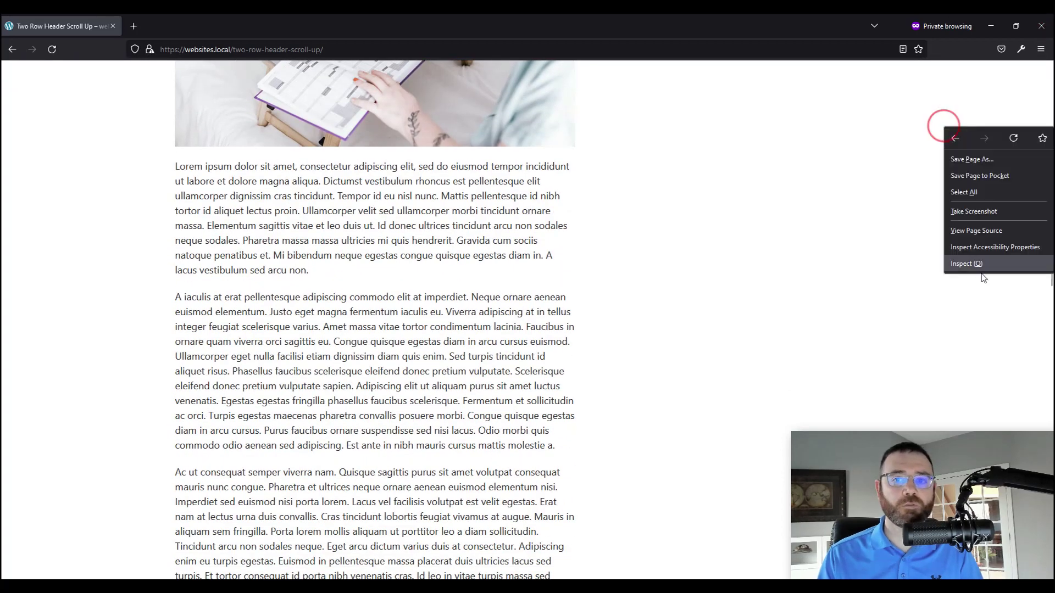
pyautogui.click(984, 264)
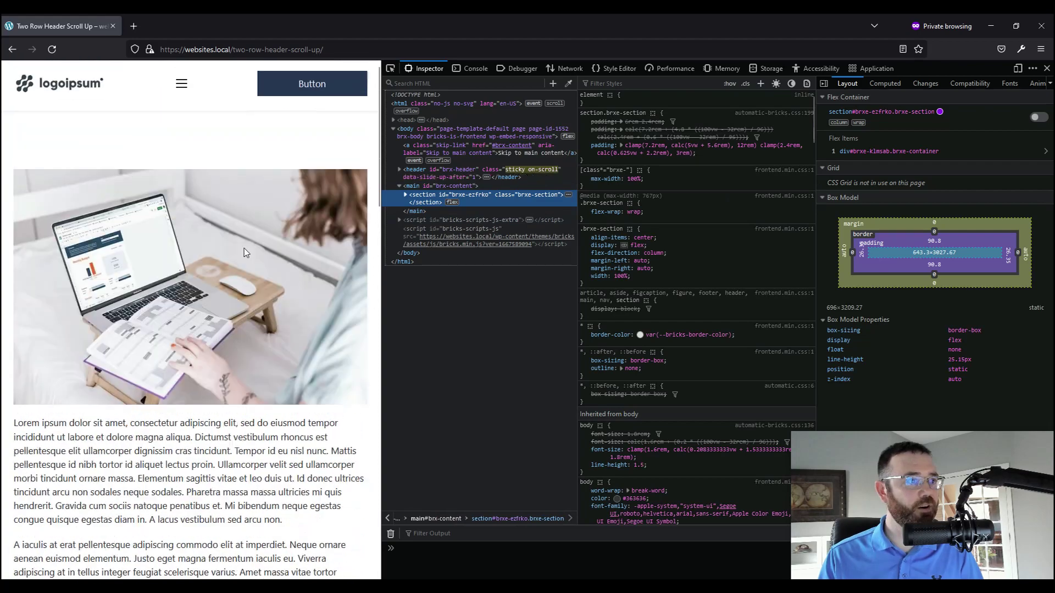
pyautogui.scroll(-5, 245, 252)
pyautogui.scroll(5, 193, 220)
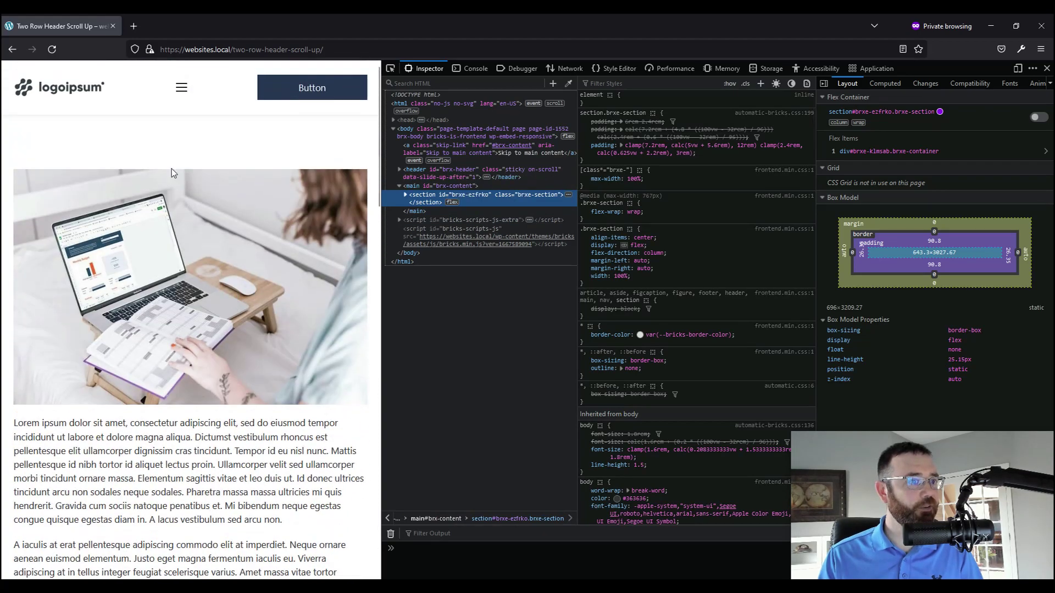
pyautogui.scroll(-10, 174, 174)
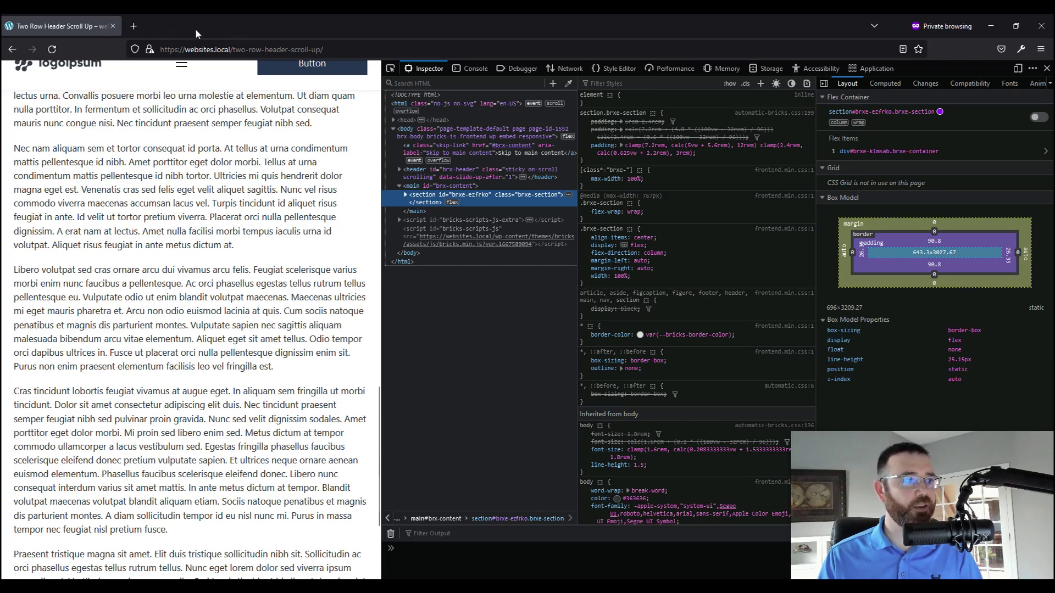
pyautogui.click(1042, 26)
# Step: Undo a stray paste and copy the .scrolling root CSS rule at the desktop breakpoint
pyautogui.click(86, 28)
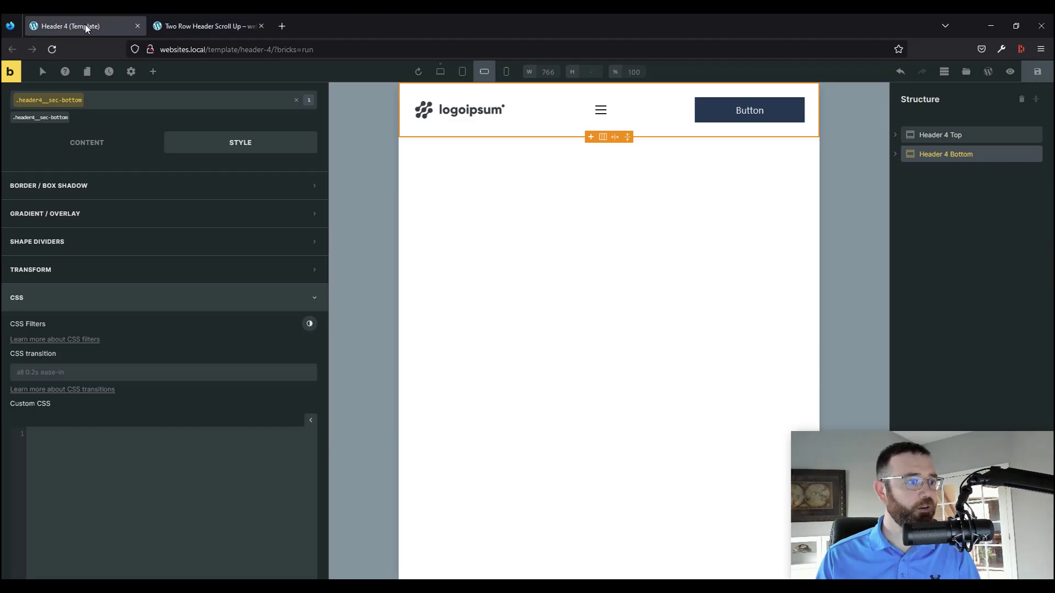
pyautogui.hotkey('ctrl', 'v')
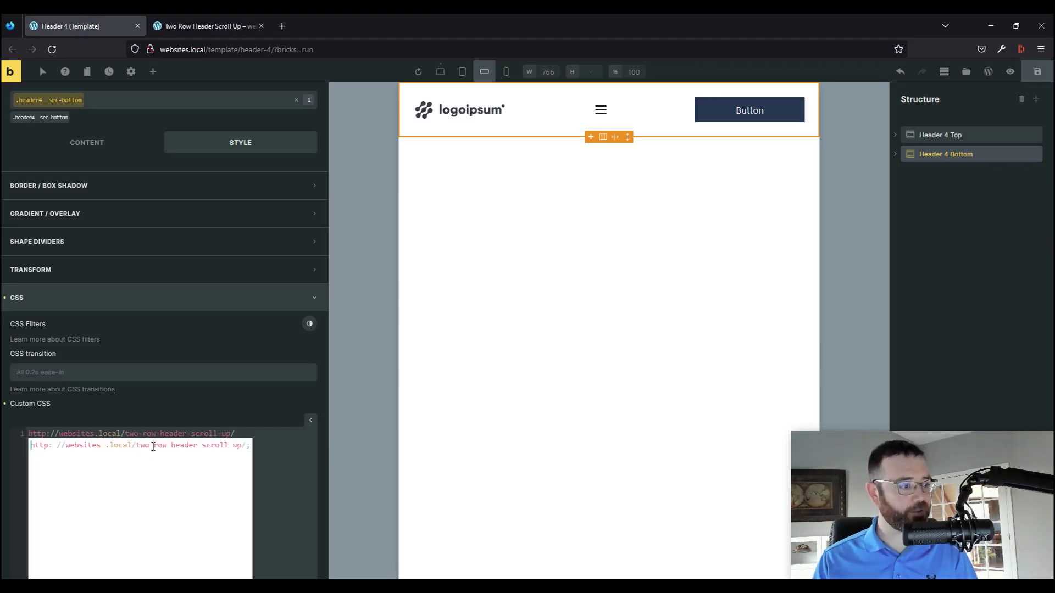
pyautogui.hotkey('ctrl', 'z')
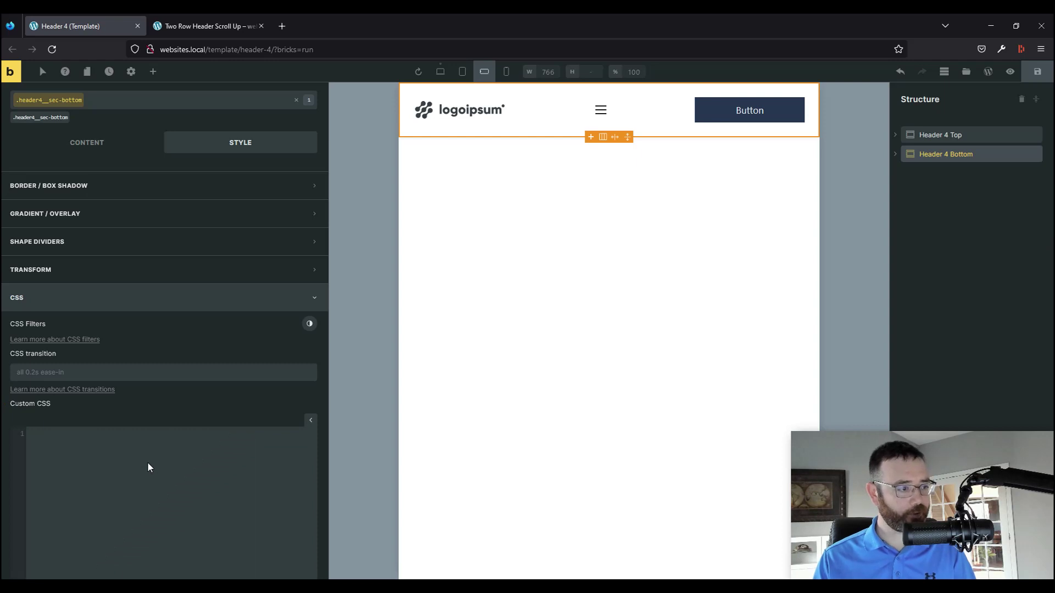
pyautogui.click(901, 73)
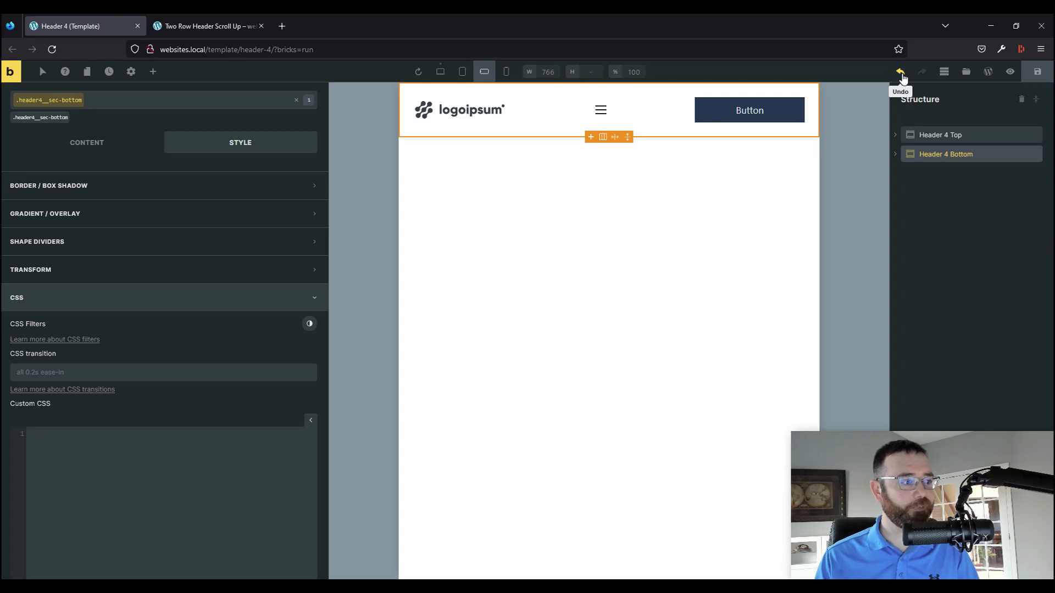
pyautogui.click(440, 71)
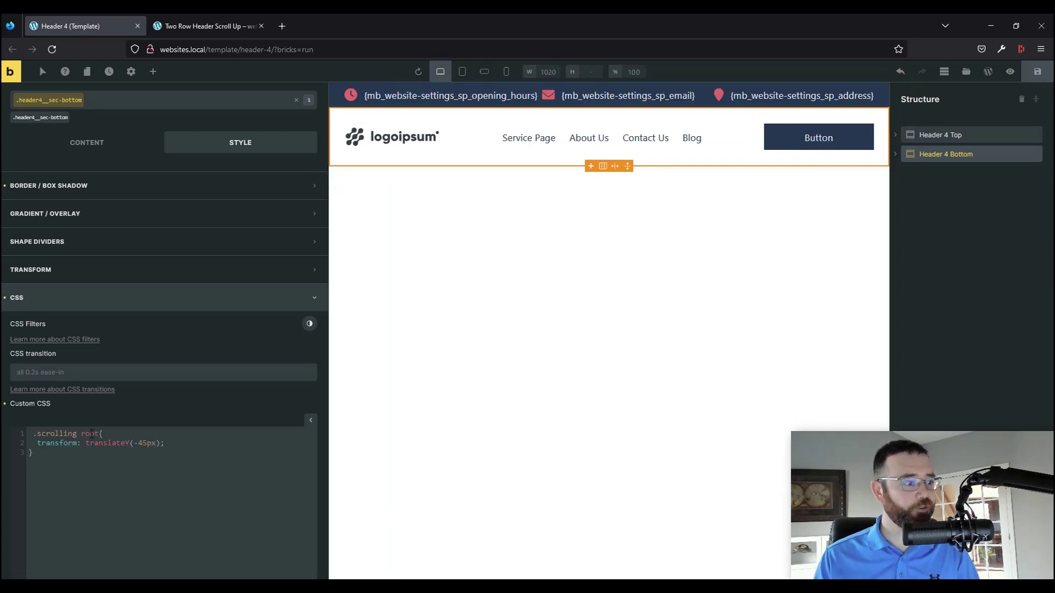
pyautogui.hotkey('ctrl', 'a')
pyautogui.rightClick(85, 443)
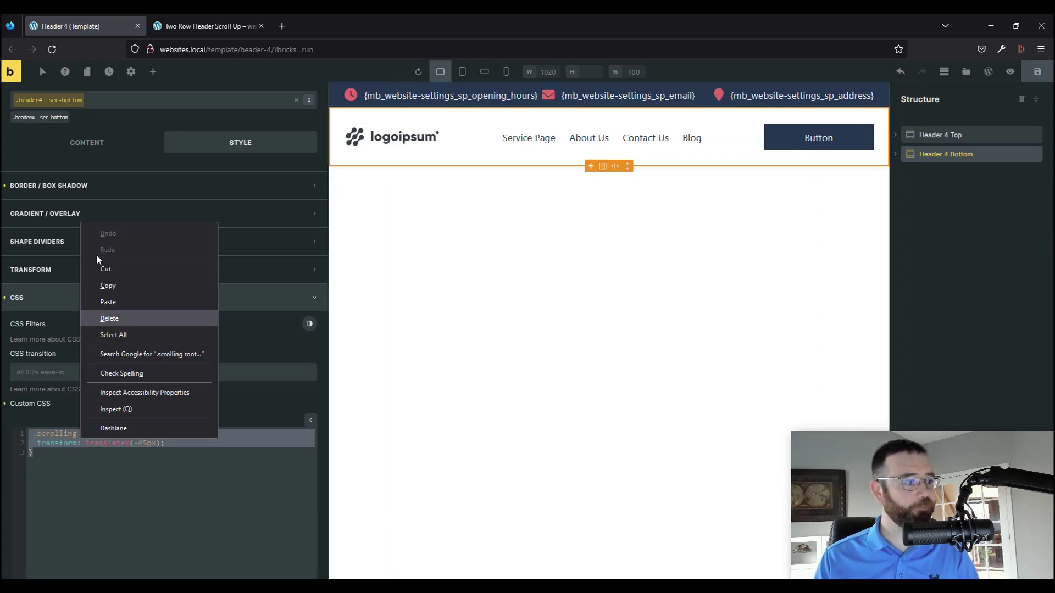
pyautogui.click(130, 287)
# Step: At the tablet breakpoint, set the rule's translateY from -45px to 0px and save
pyautogui.click(484, 71)
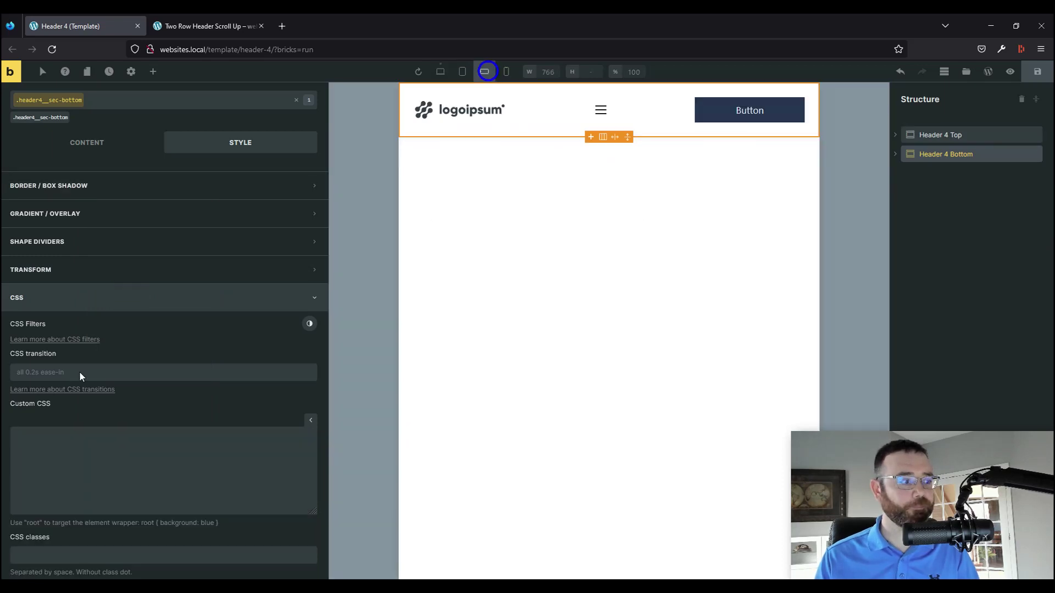
pyautogui.click(73, 458)
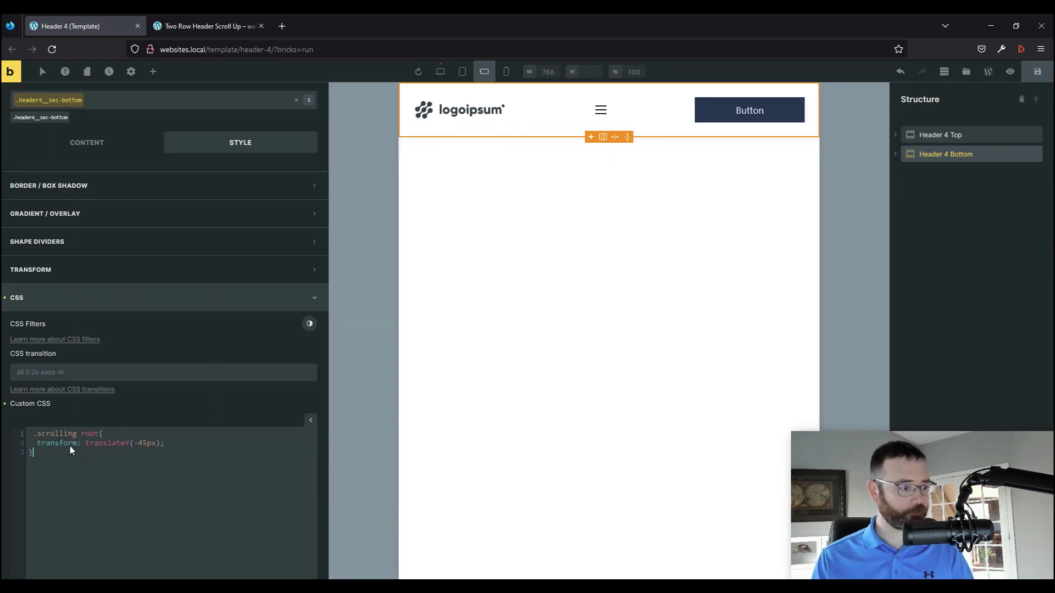
pyautogui.click(147, 443)
pyautogui.press('BackSpace')
pyautogui.press('BackSpace')
pyautogui.press('BackSpace')
pyautogui.write('0')
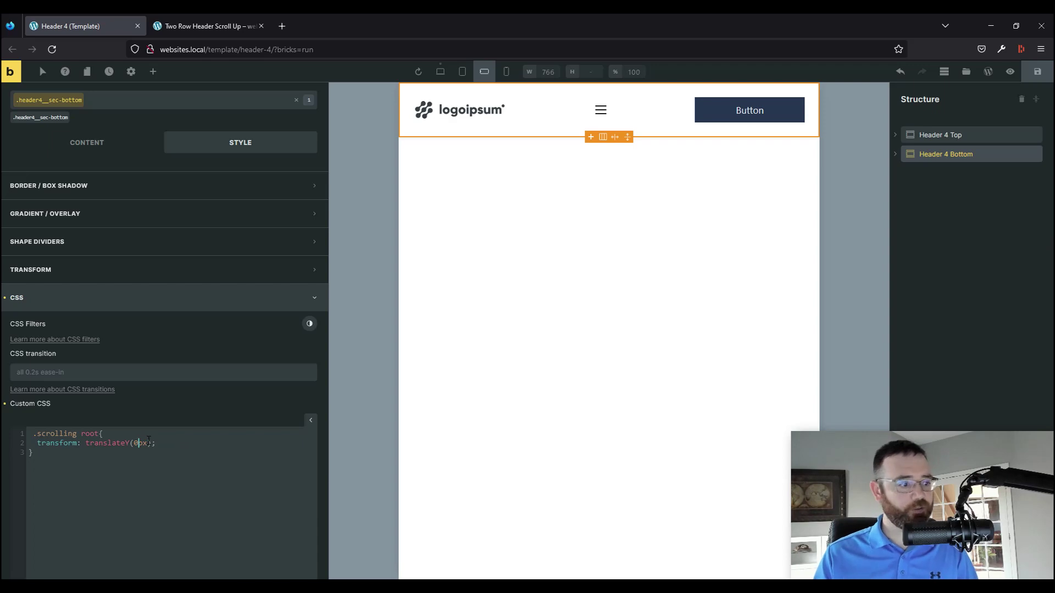
pyautogui.click(1037, 71)
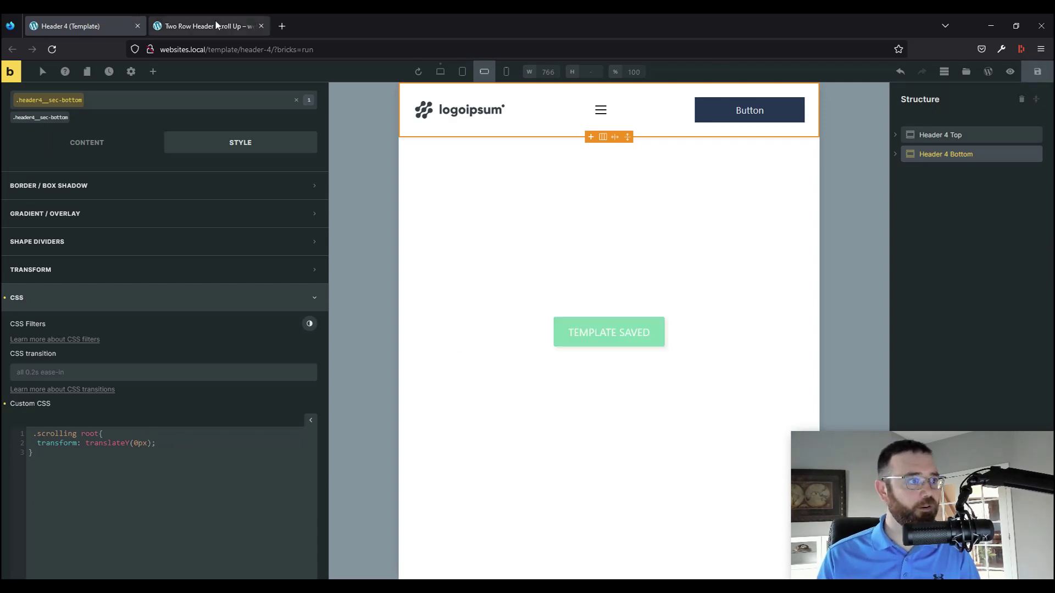
# Step: Reload the Two Row Header Scroll Up page, scroll down and up to test, and close DevTools
pyautogui.click(216, 25)
pyautogui.click(52, 49)
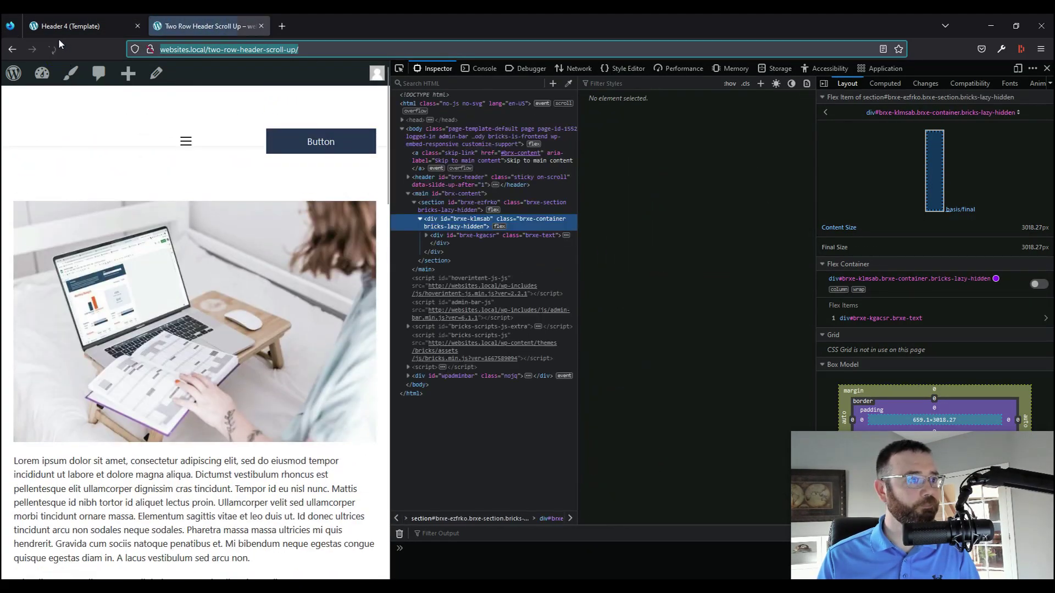
pyautogui.scroll(-10, 212, 228)
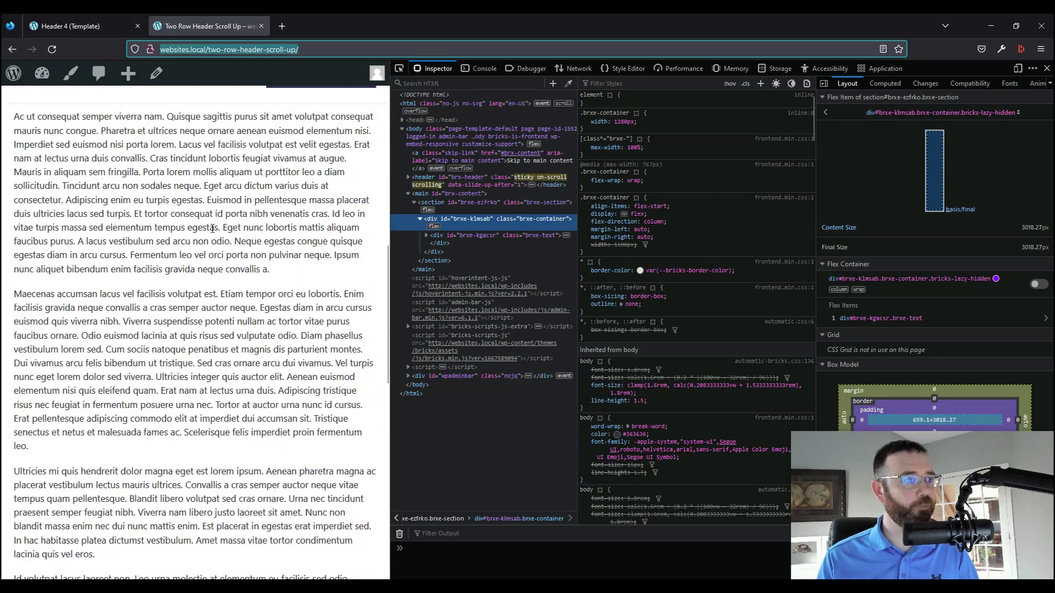
pyautogui.scroll(3, 212, 229)
pyautogui.scroll(-7, 212, 229)
pyautogui.scroll(8, 213, 229)
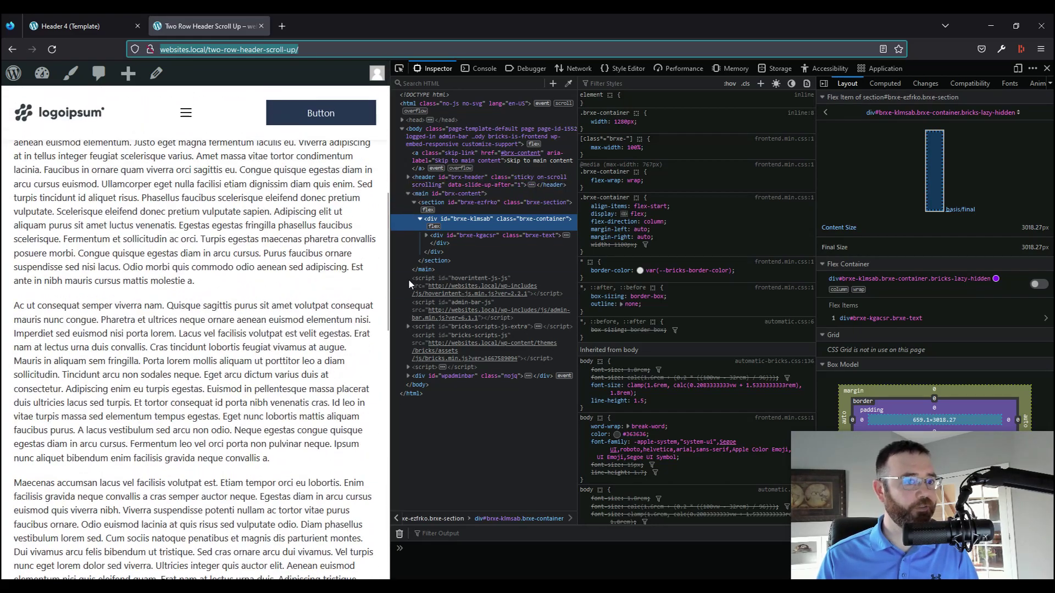
pyautogui.click(1046, 68)
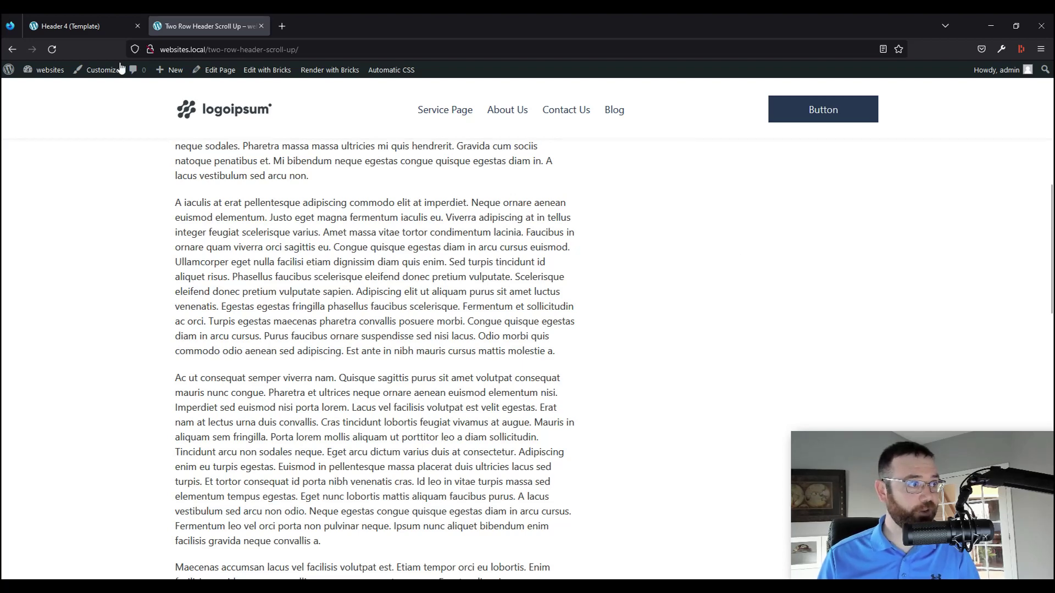
# Step: At the desktop breakpoint, duplicate the Header 4 Bottom row, collapse the copy, and save
pyautogui.click(94, 27)
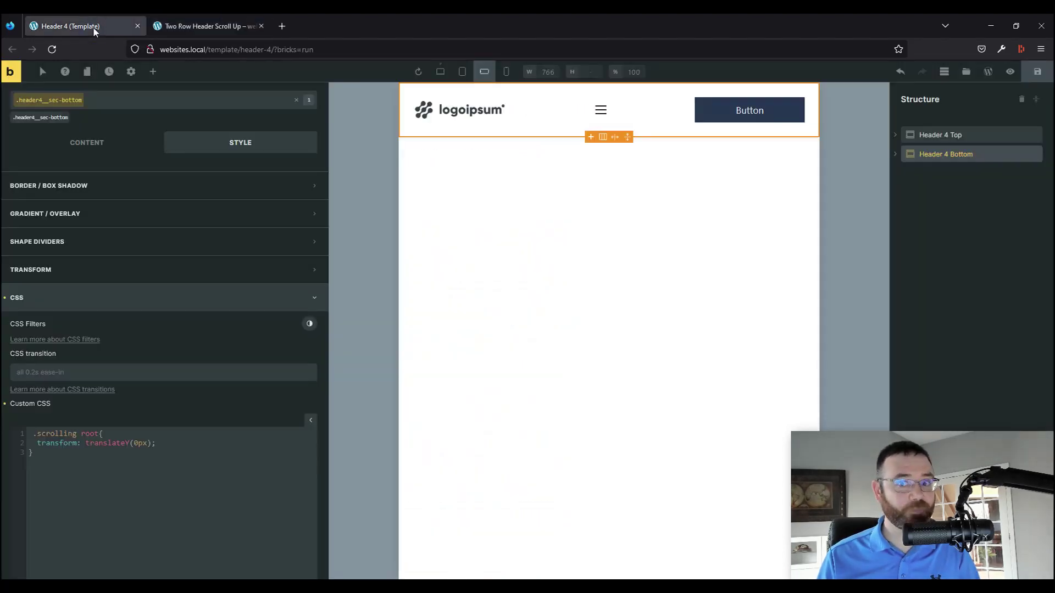
pyautogui.click(440, 71)
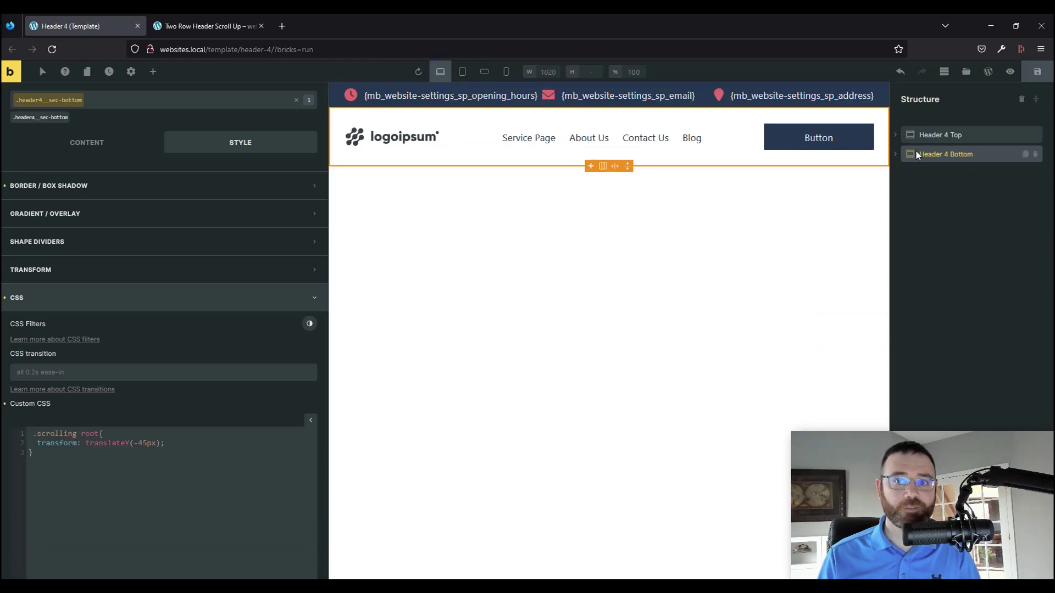
pyautogui.click(1025, 155)
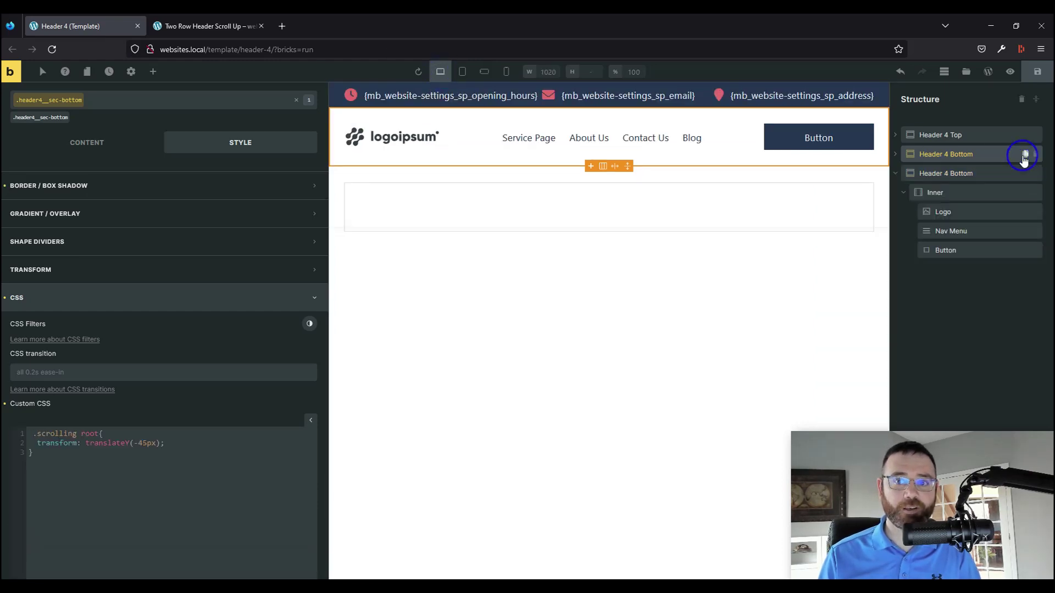
pyautogui.click(899, 174)
pyautogui.click(1037, 71)
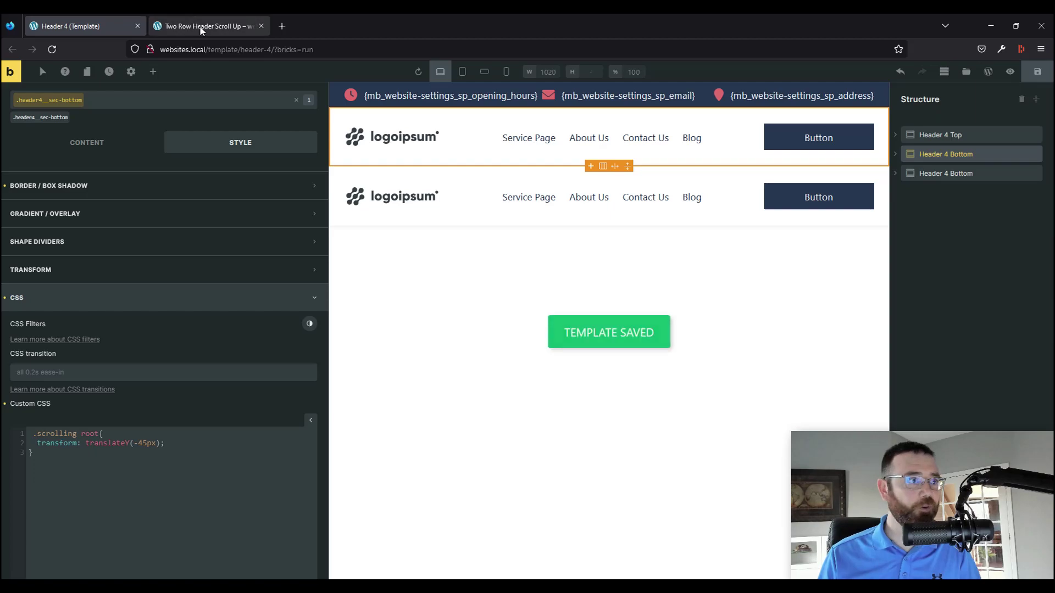
pyautogui.click(203, 27)
# Step: Reload the page and scroll down and up to check both logo-and-navigation rows
pyautogui.click(52, 50)
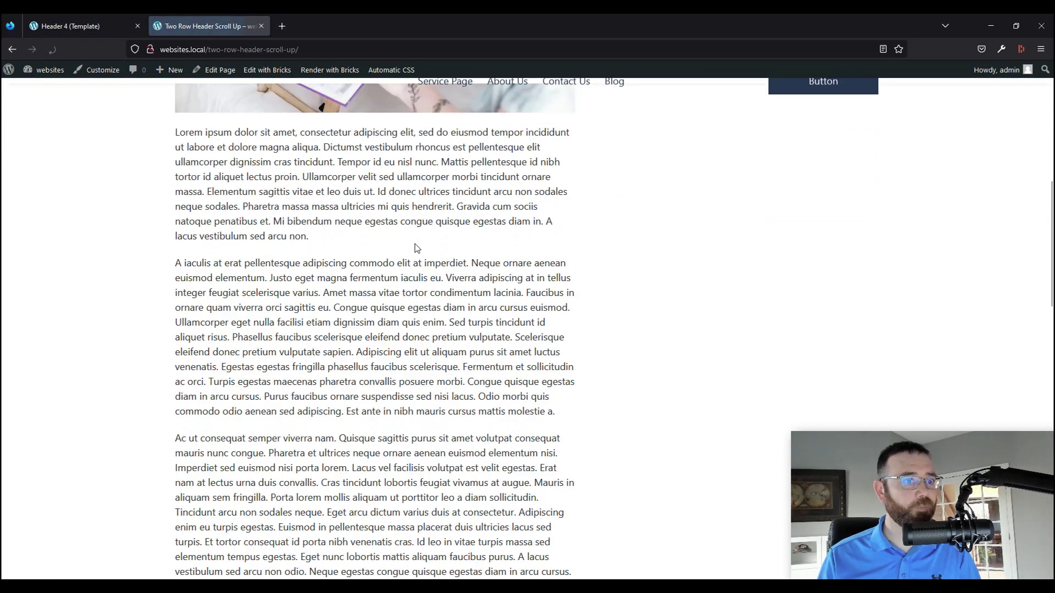
pyautogui.scroll(-5, 417, 247)
pyautogui.scroll(8, 417, 250)
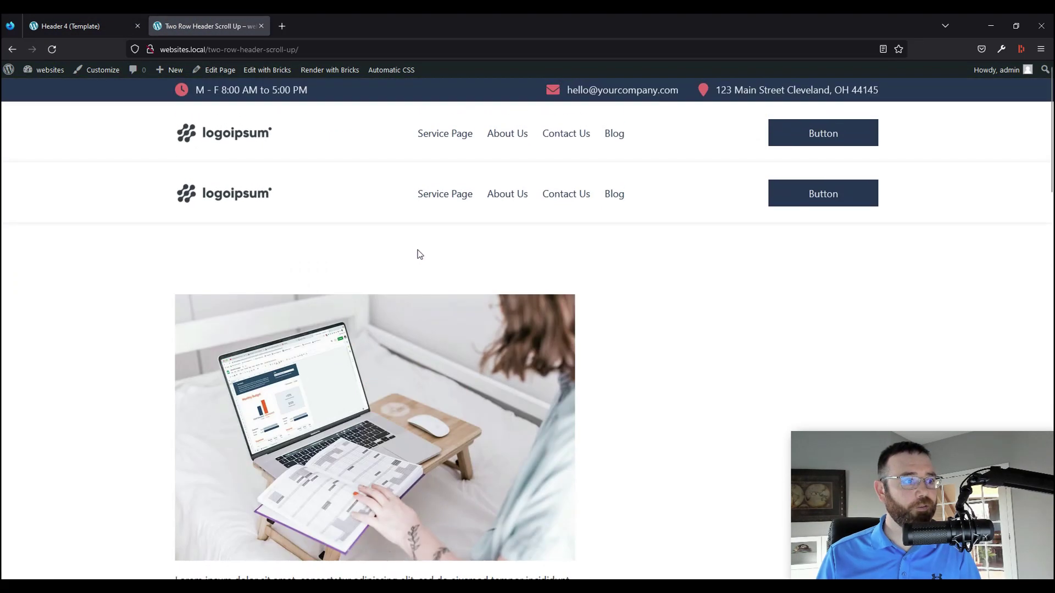
pyautogui.scroll(-8, 398, 207)
pyautogui.scroll(3, 340, 182)
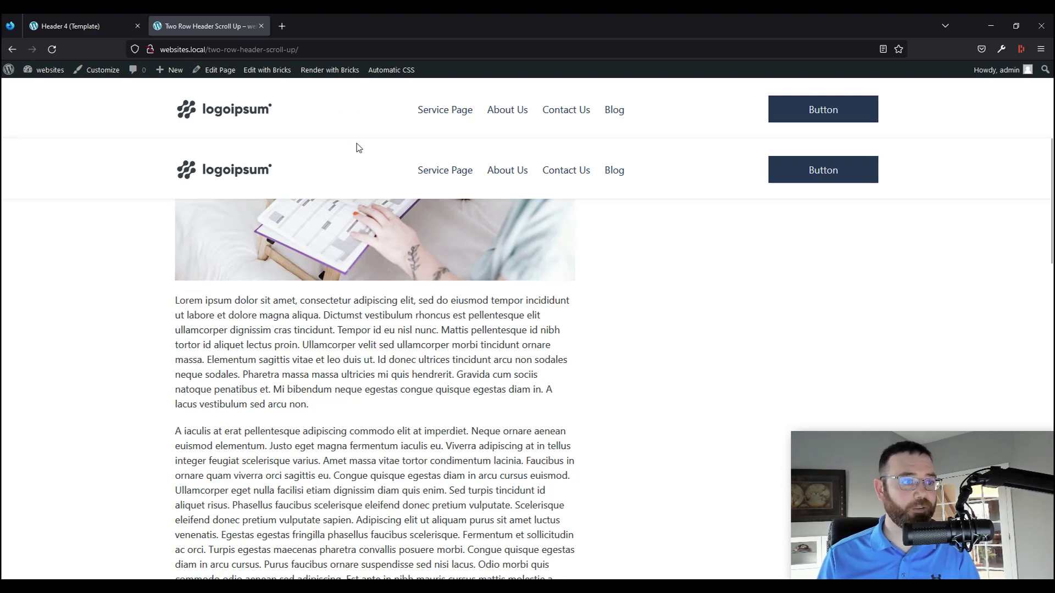
pyautogui.rightClick(724, 256)
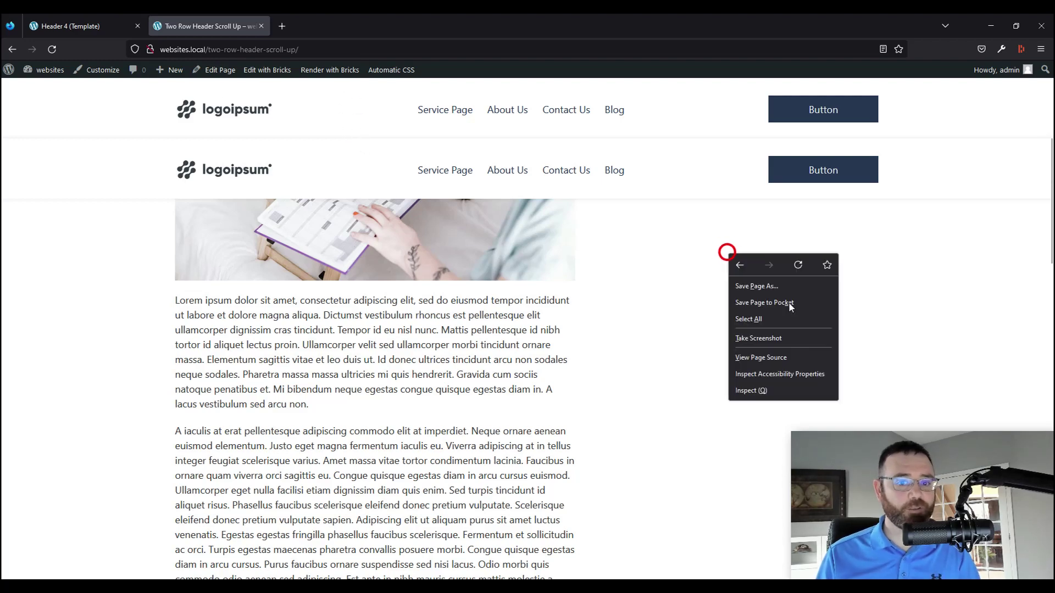
# Step: Inspect the page, enlarge DevTools, and expand the header node to reveal its three section divs
pyautogui.click(784, 391)
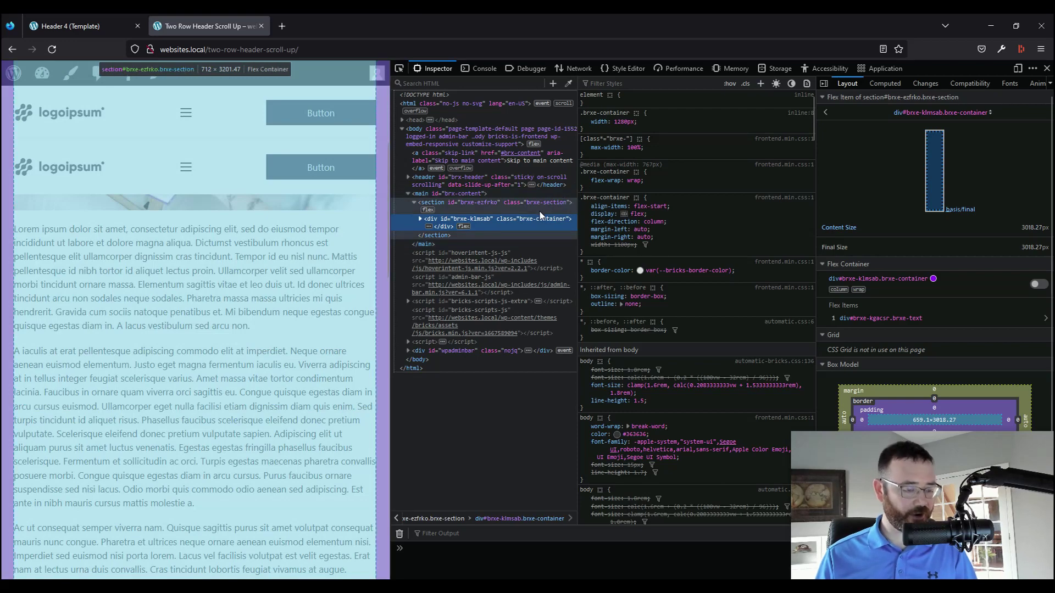
pyautogui.hotkey('ctrl', '+')
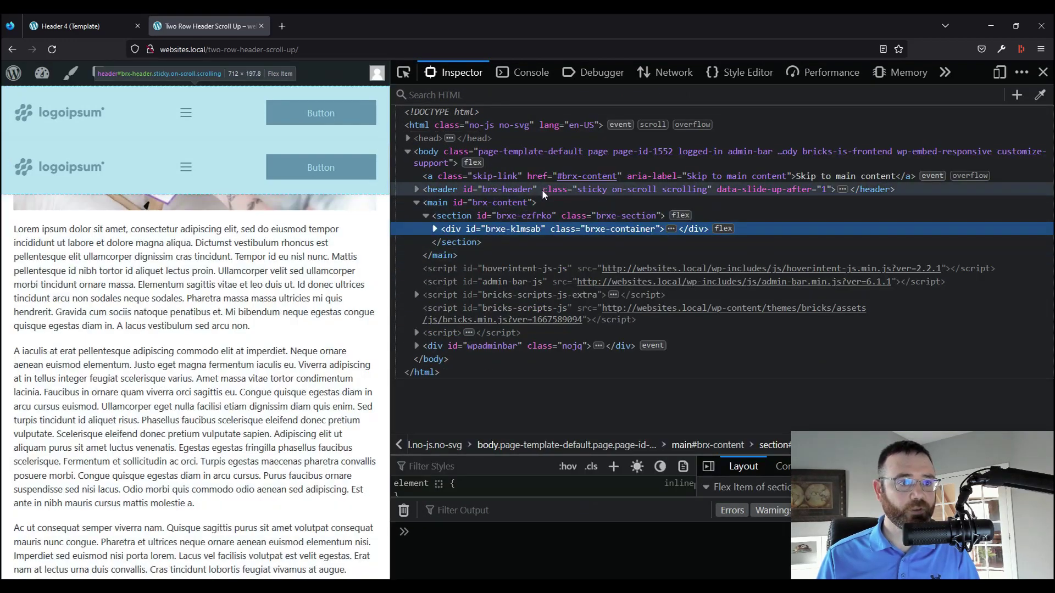
pyautogui.hotkey('ctrl', '+')
pyautogui.click(454, 231)
pyautogui.click(422, 230)
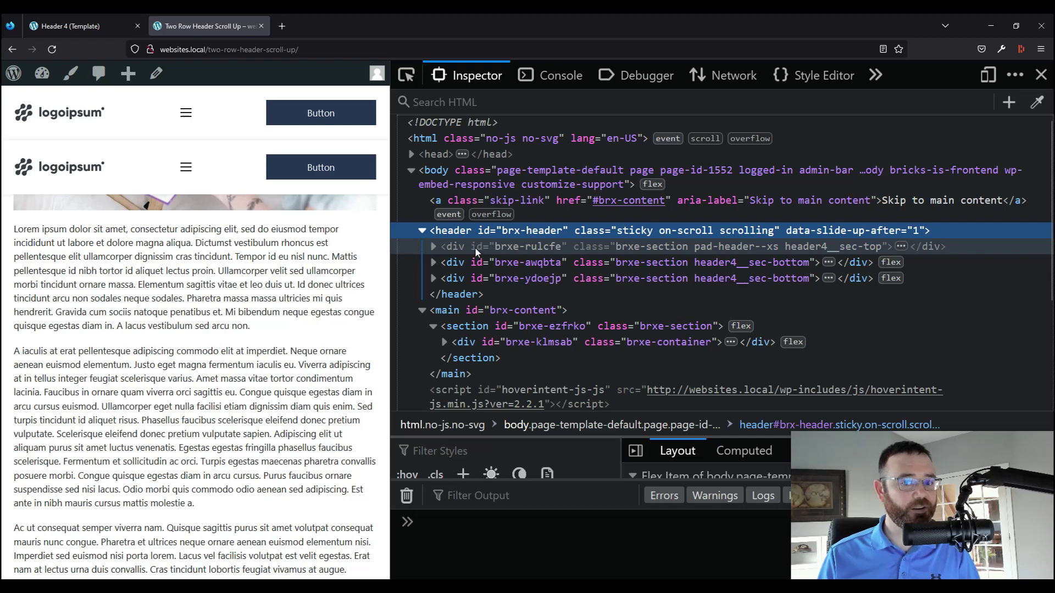
pyautogui.scroll(-1, 304, 272)
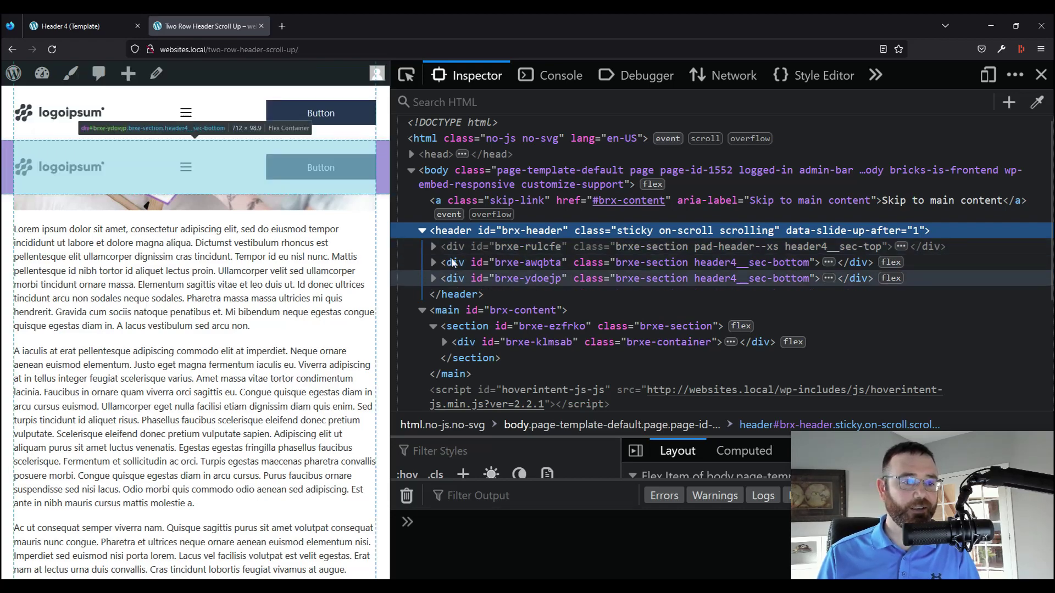
pyautogui.scroll(-3, 303, 272)
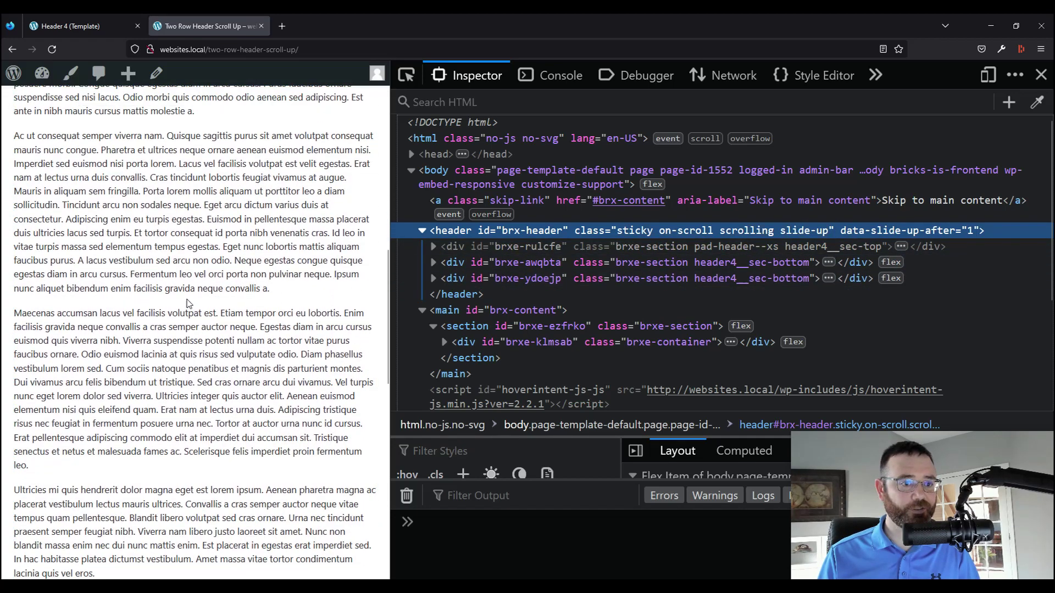
pyautogui.scroll(8, 199, 295)
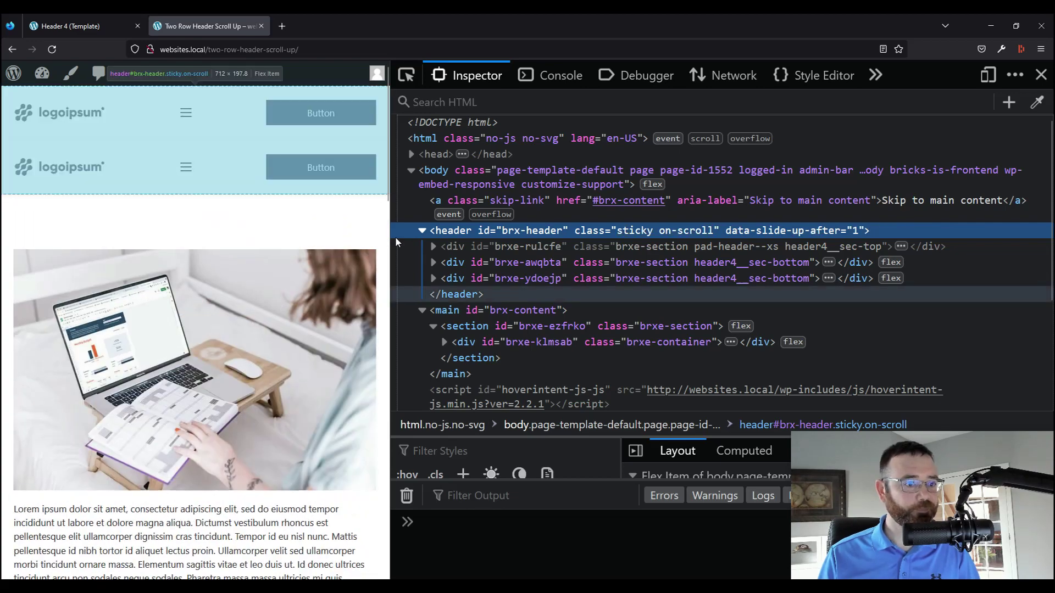
# Step: Drag the DevTools splitter to widen the page to desktop layout and scroll to check it
pyautogui.moveTo(390, 240); pyautogui.dragTo(564, 239)
pyautogui.scroll(-8, 269, 276)
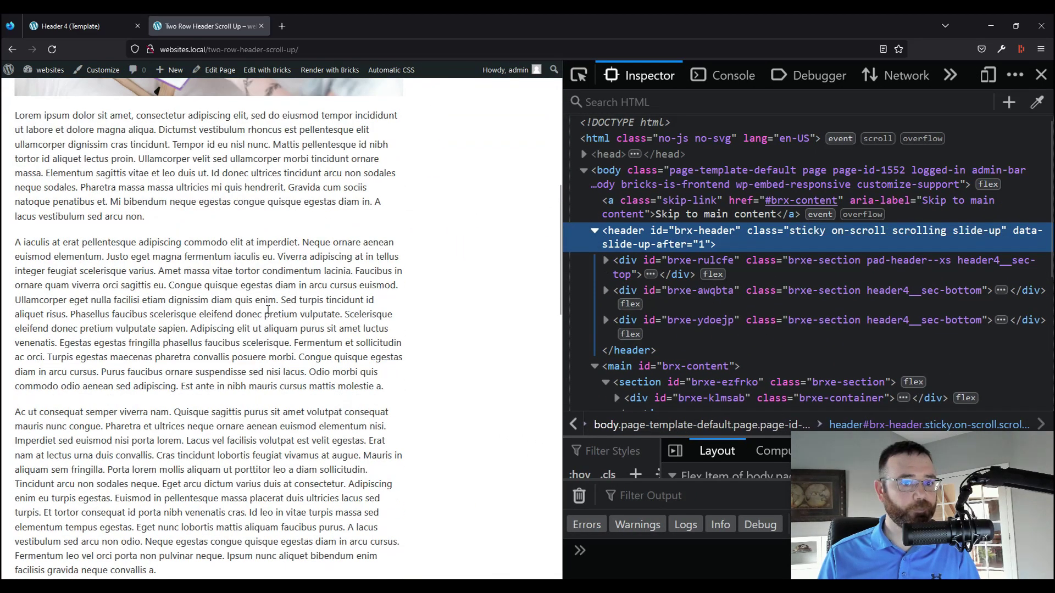
pyautogui.scroll(2, 268, 311)
pyautogui.scroll(-3, 268, 312)
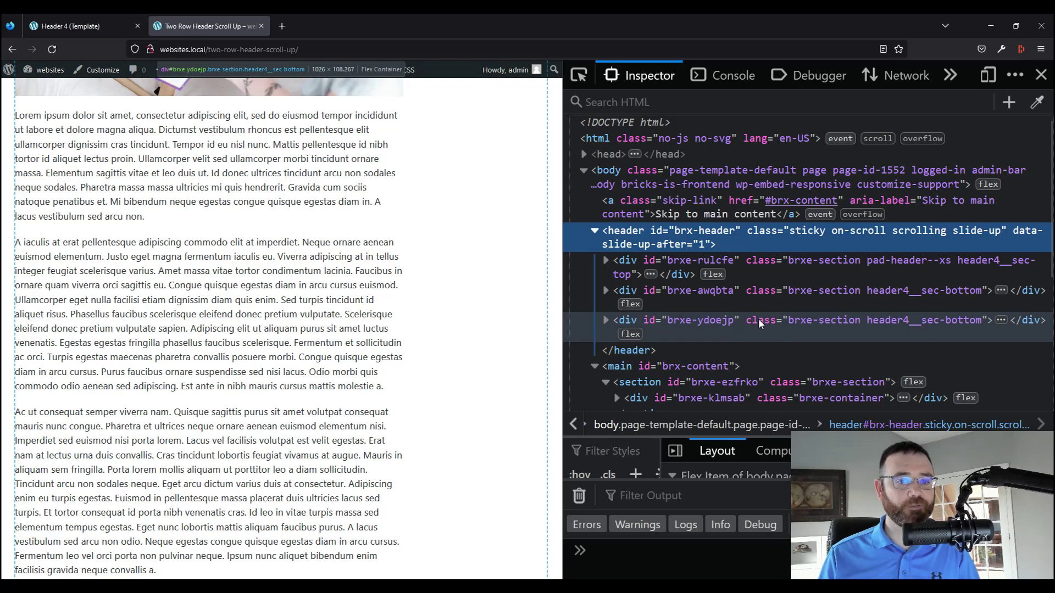
# Step: Select the brxe-awqbta, brxe-ydoejp and top-row brxe-rulcfe sections in turn to compare them
pyautogui.click(737, 295)
pyautogui.click(731, 321)
pyautogui.click(734, 295)
pyautogui.click(727, 323)
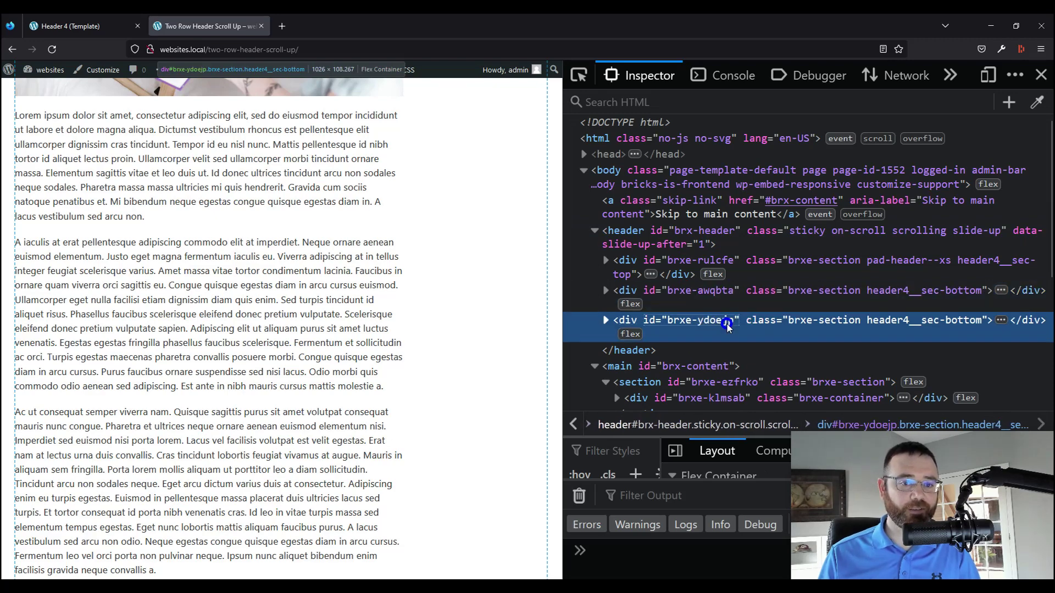
pyautogui.click(727, 299)
pyautogui.click(726, 320)
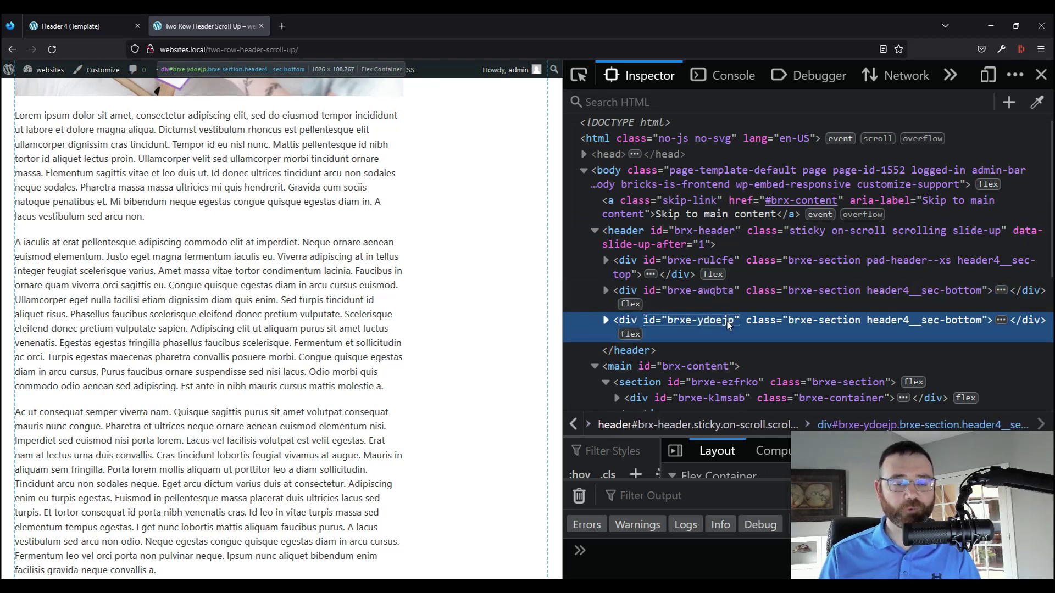
pyautogui.click(727, 300)
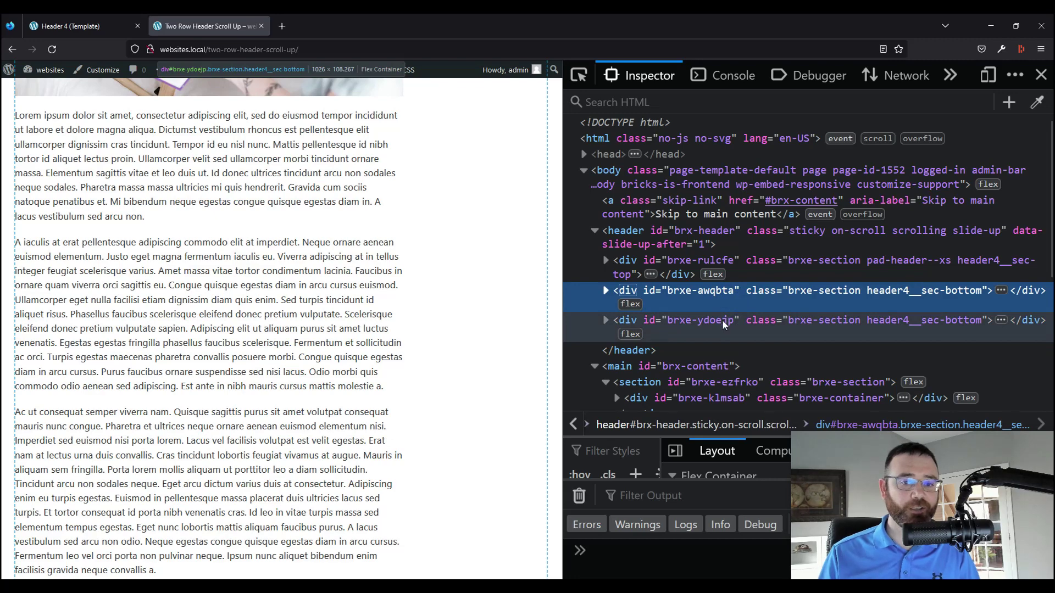
pyautogui.click(724, 261)
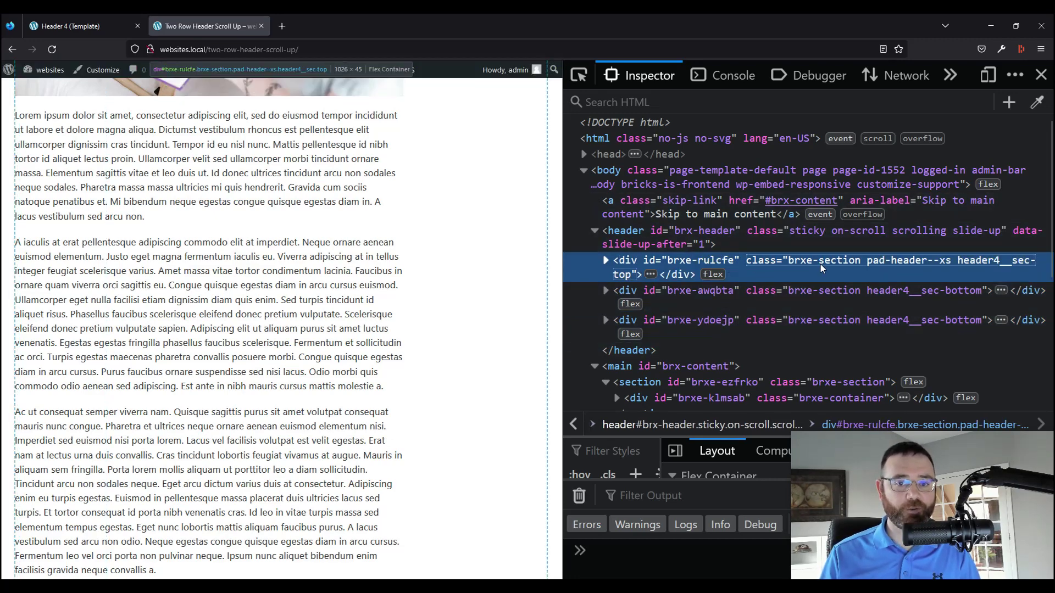
pyautogui.click(817, 291)
# Step: Scroll the page to test which header rows slide away, then reselect brxe-ydoejp
pyautogui.scroll(8, 358, 236)
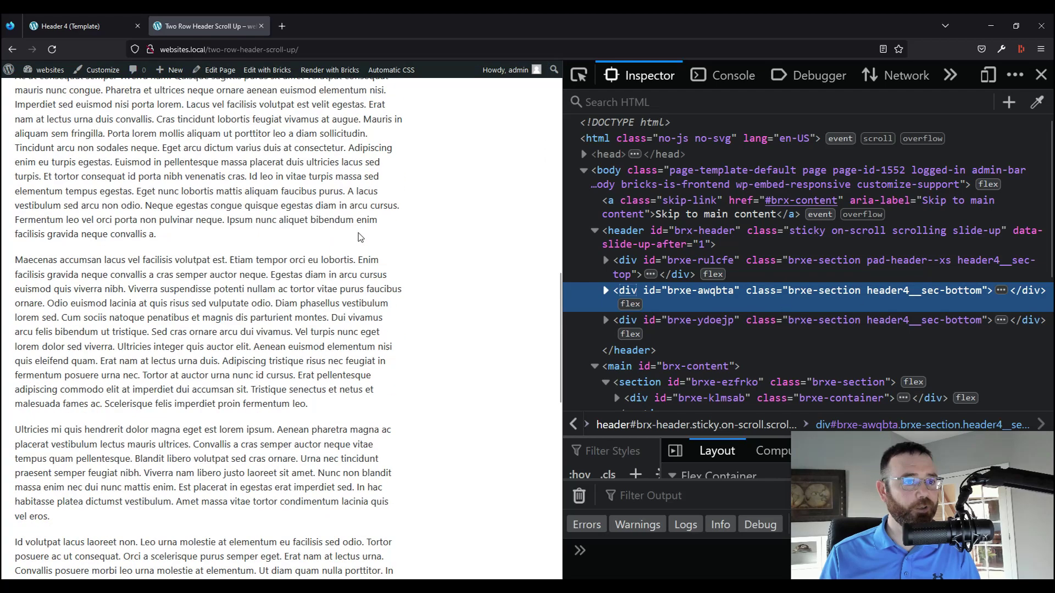
pyautogui.scroll(-7, 358, 233)
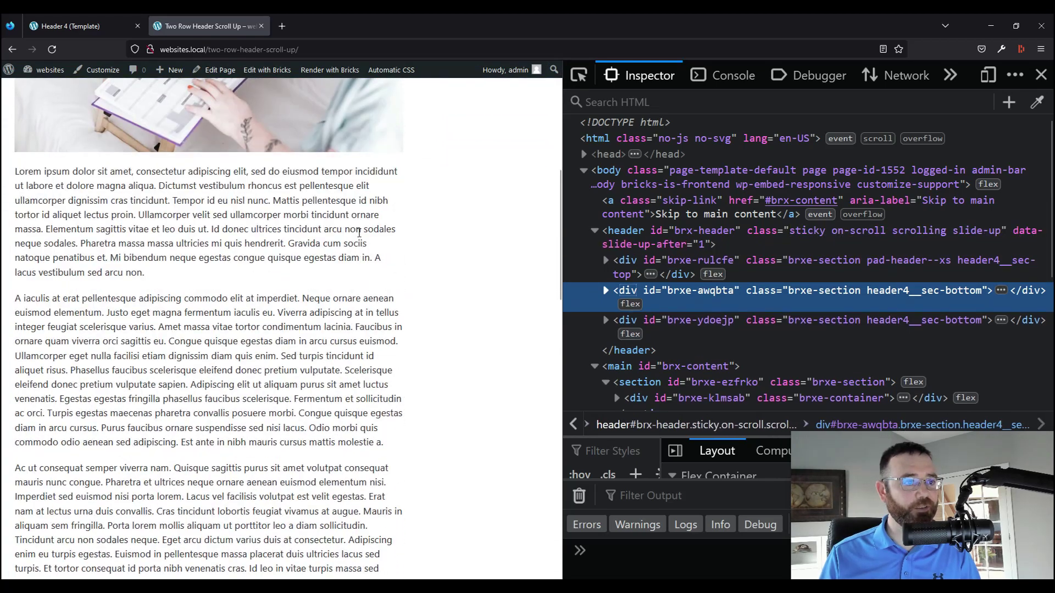
pyautogui.scroll(4, 358, 233)
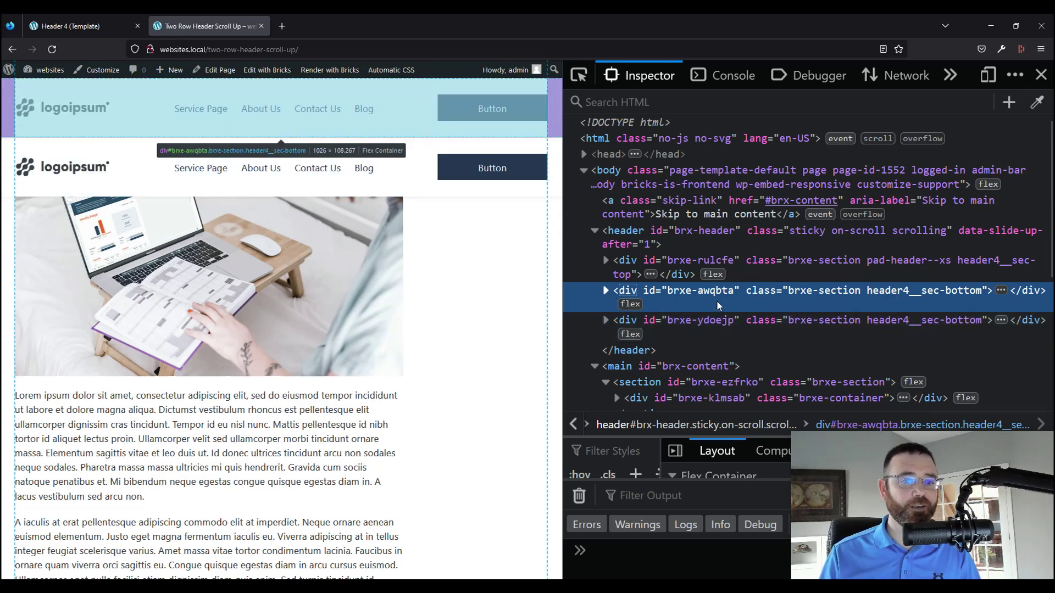
pyautogui.click(708, 321)
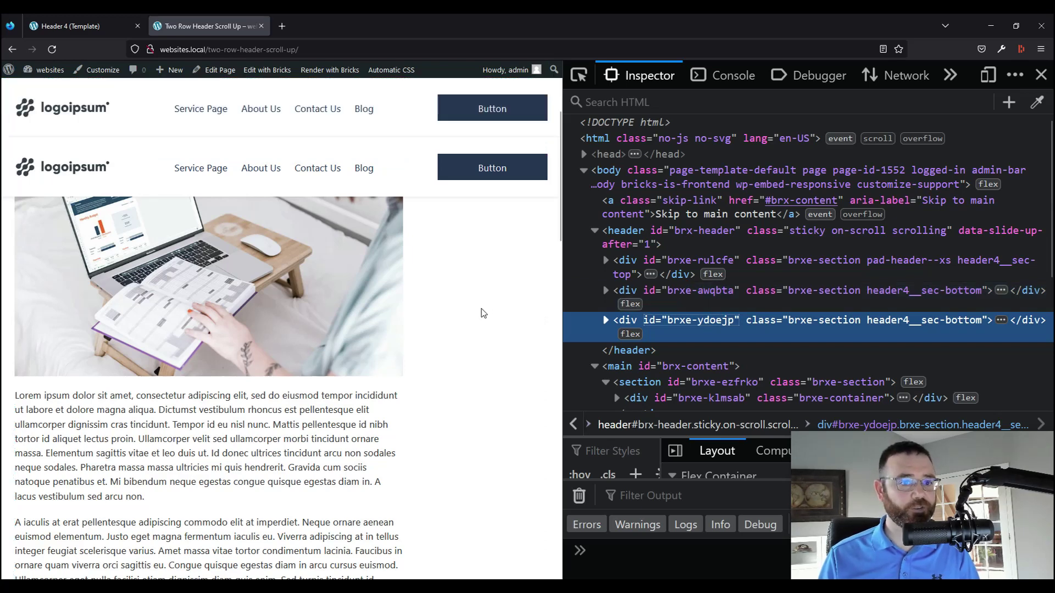
# Step: Back in the Header 4 template, delete the duplicate Header 4 Bottom row and save
pyautogui.click(84, 27)
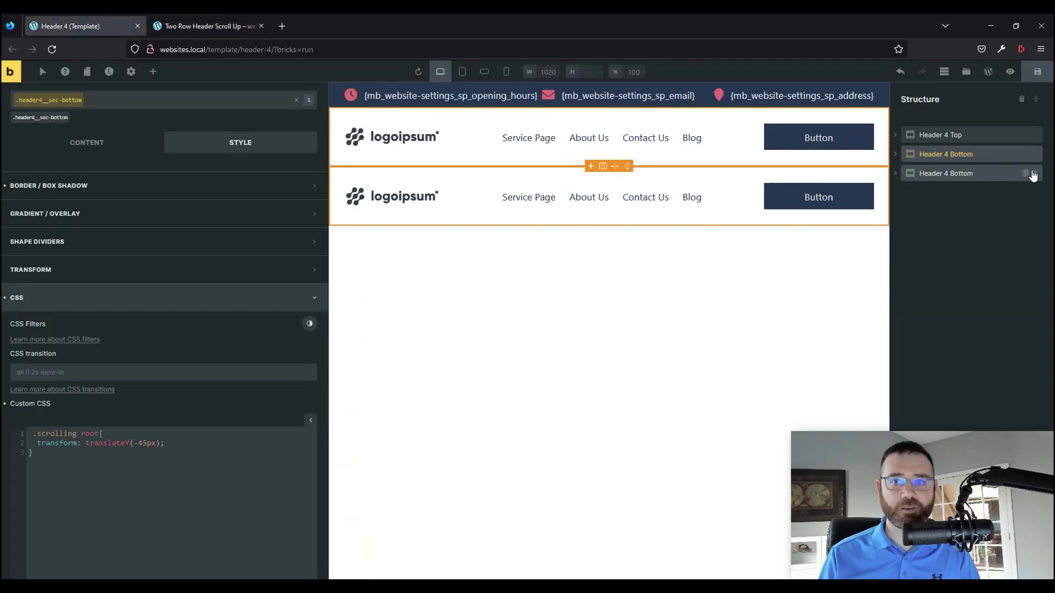
pyautogui.click(1035, 174)
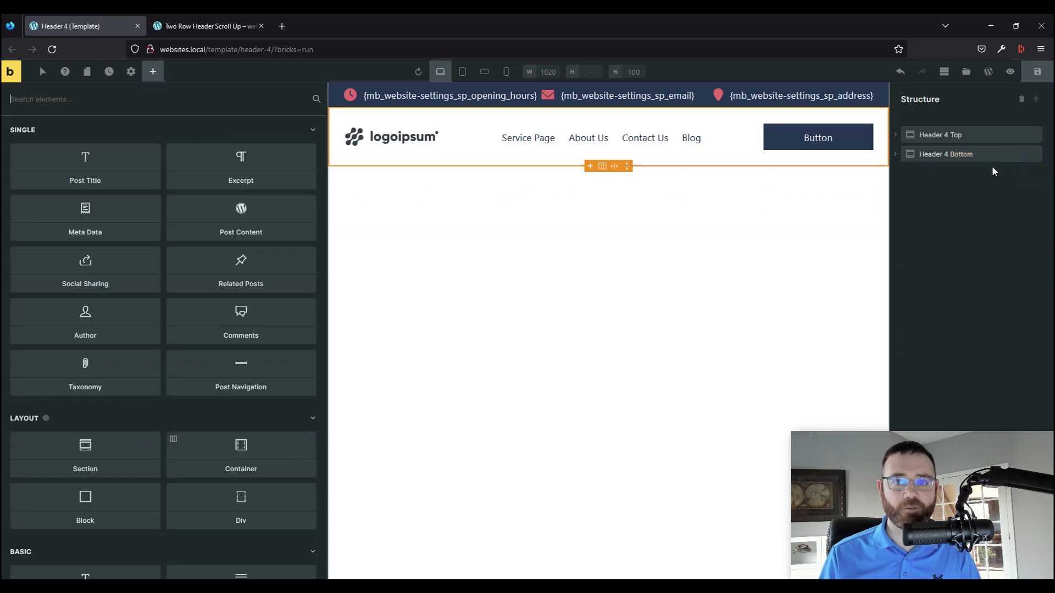
pyautogui.click(1034, 75)
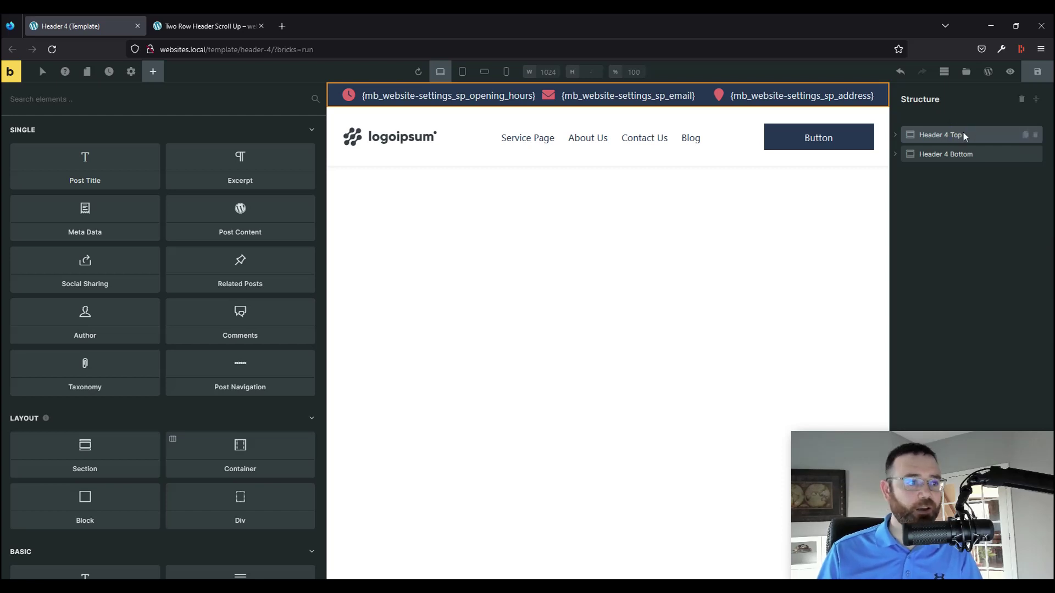
pyautogui.click(936, 130)
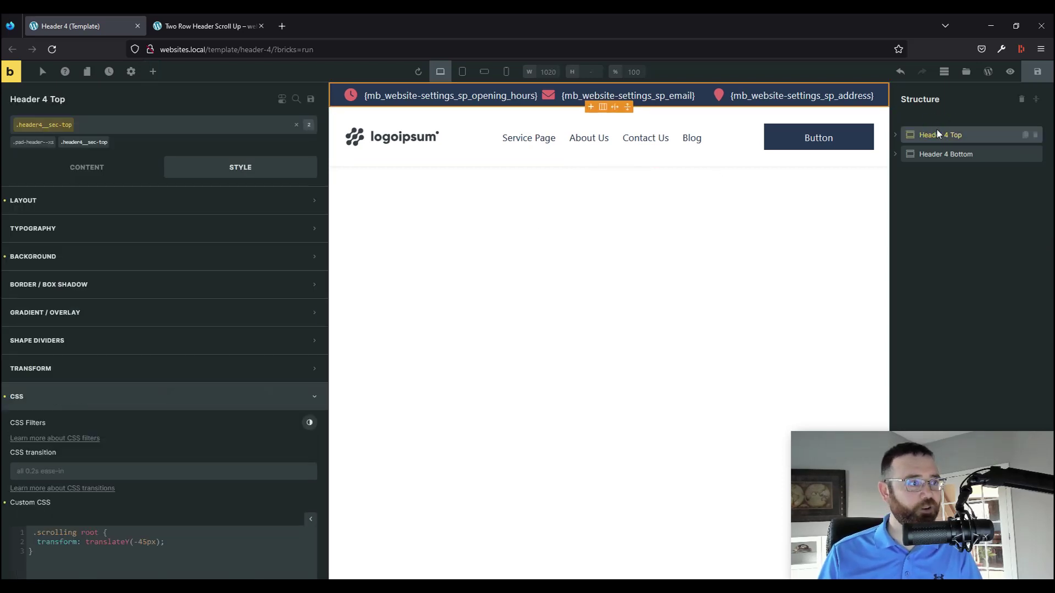